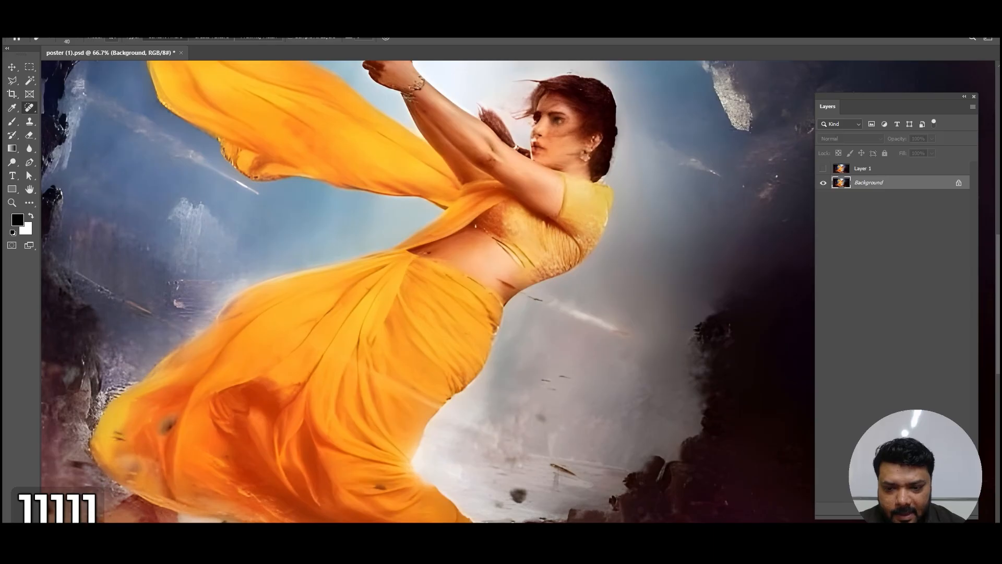
# Step: Heal away the light streak and dark debris in the grey area beside the woman's skirt on the Background layer
pyautogui.moveTo(638, 336); pyautogui.dragTo(556, 307)
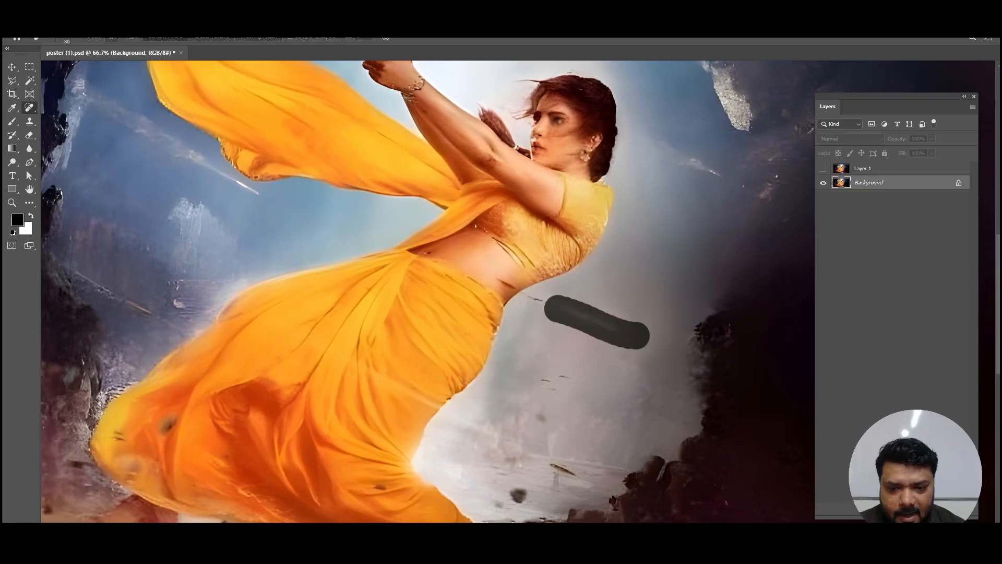
pyautogui.moveTo(573, 377); pyautogui.dragTo(541, 378)
pyautogui.click(546, 418)
pyautogui.moveTo(555, 463)
pyautogui.mouseDown()
pyautogui.moveTo(575, 469)
pyautogui.moveTo(647, 340)
pyautogui.mouseUp()
pyautogui.press('space')
pyautogui.click(632, 344)
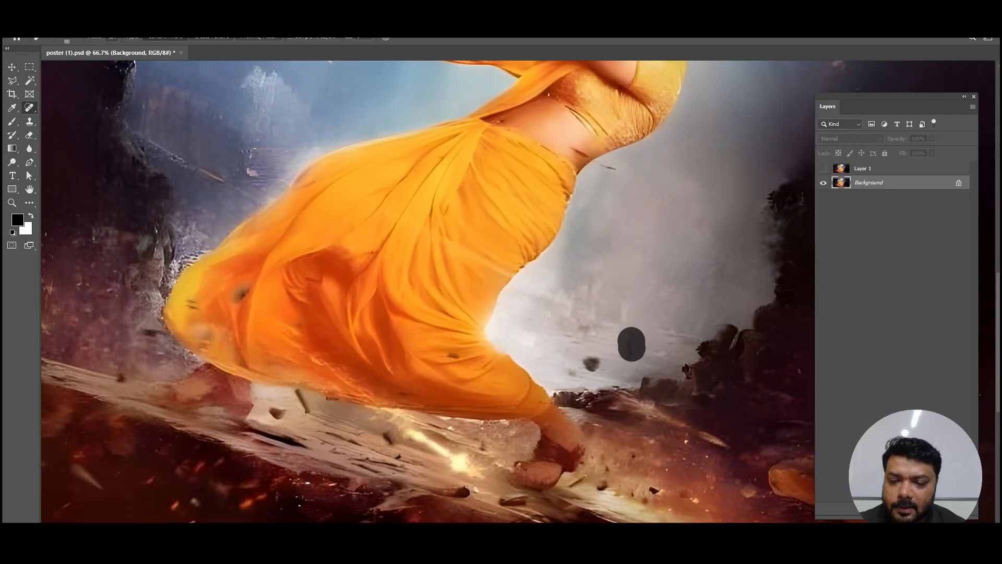
pyautogui.click(589, 364)
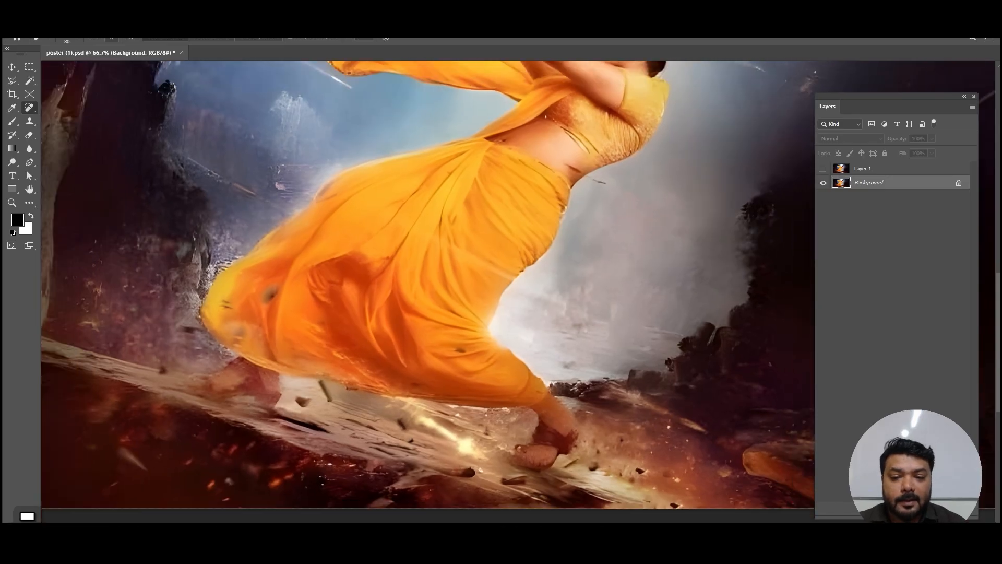
# Step: Heal away the small debris at the skirt's lower hem near the back foot
pyautogui.hotkey('ctrl', '-')
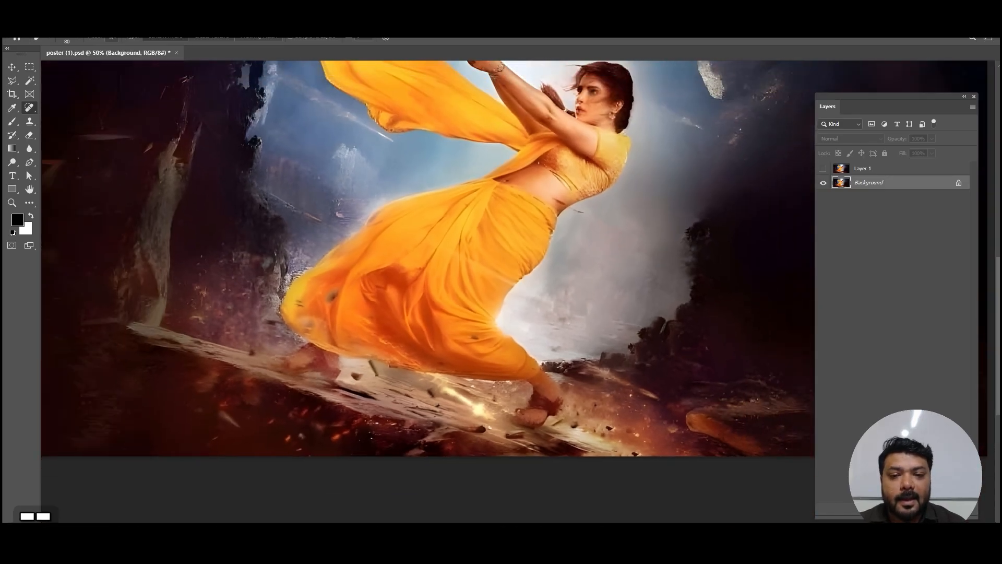
pyautogui.hotkey('ctrl', '-')
pyautogui.press('space')
pyautogui.moveTo(589, 364); pyautogui.dragTo(551, 426)
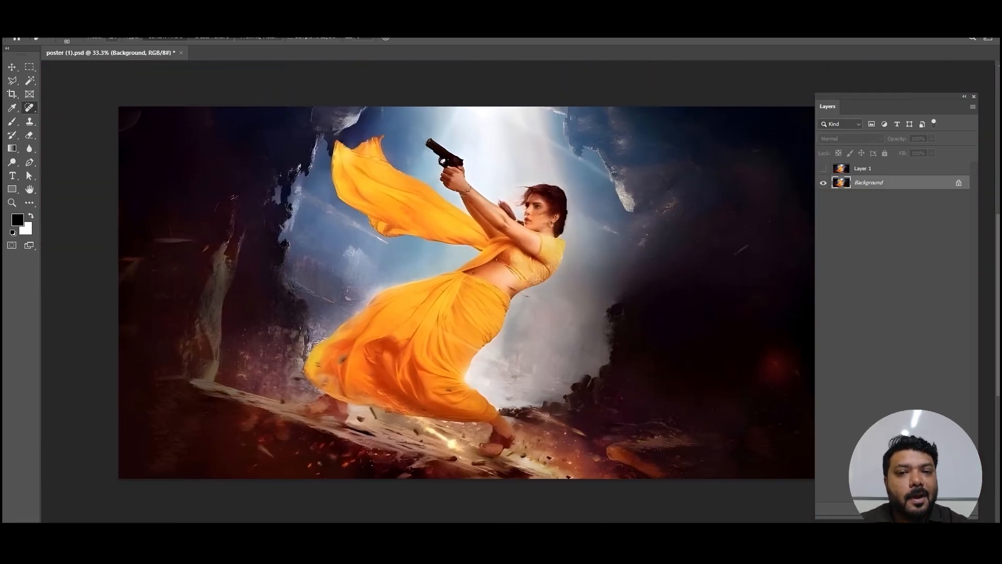
pyautogui.moveTo(371, 412); pyautogui.dragTo(374, 418)
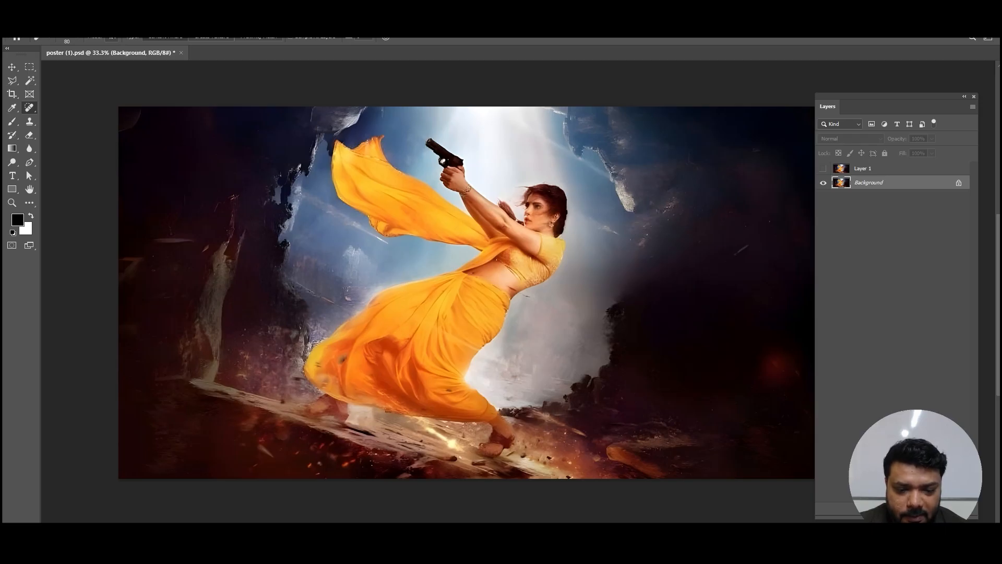
# Step: Make Layer 1 active and toggle its visibility to compare it with the Background, leaving it shown
pyautogui.click(882, 169)
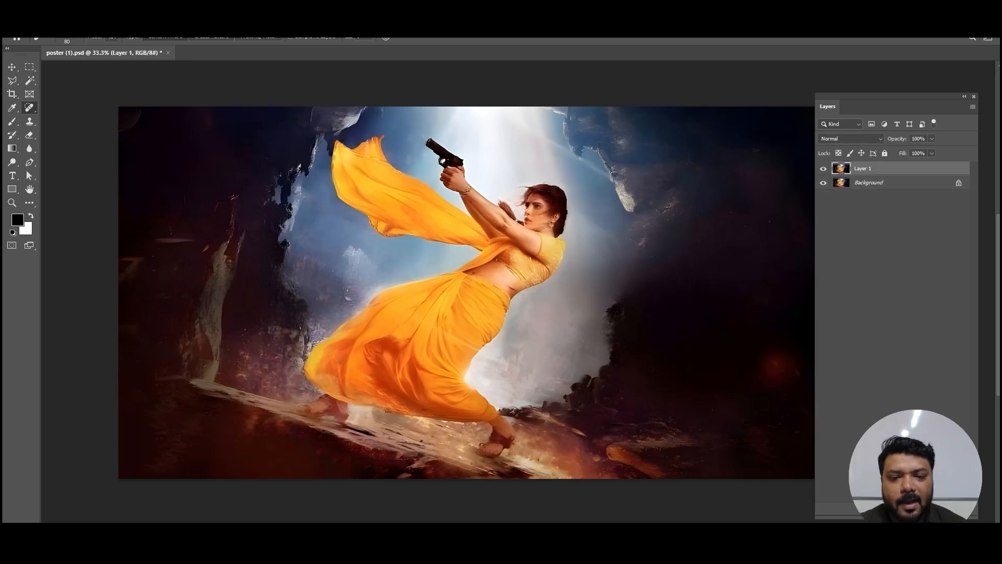
pyautogui.click(823, 168)
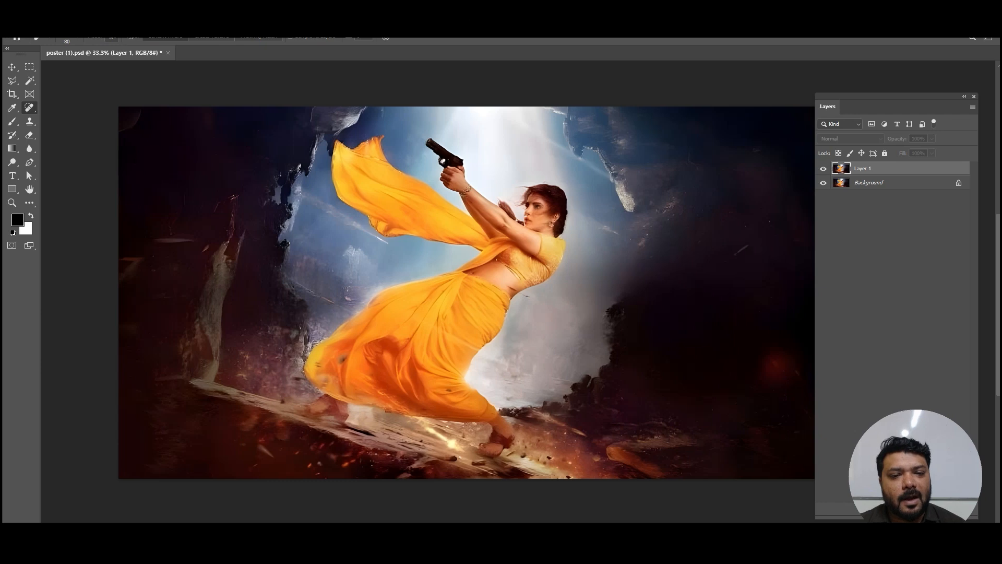
pyautogui.click(823, 169)
# Step: Select the woman on Layer 1 with Select Subject and copy the selection to a new layer
pyautogui.press('v')
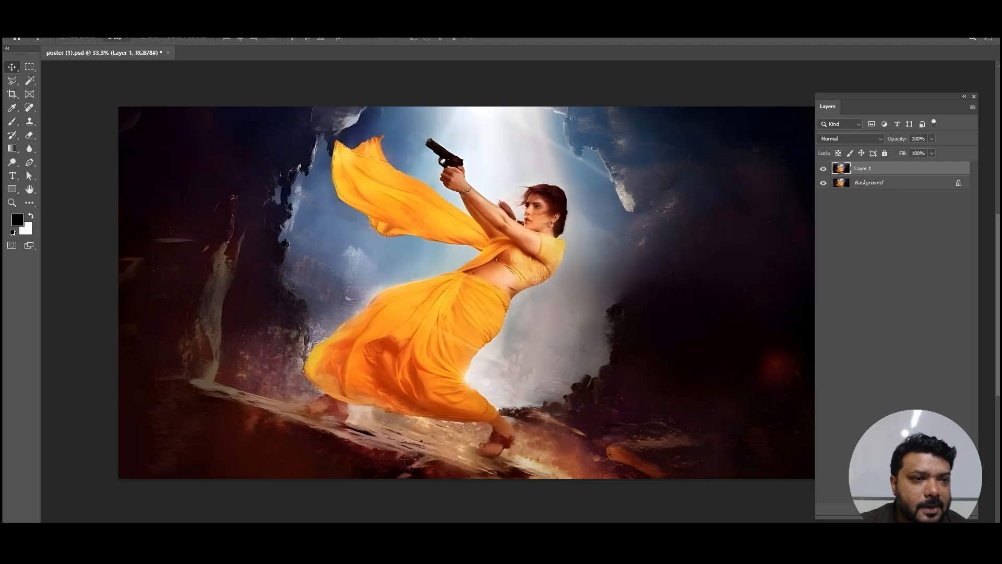
pyautogui.click(124, 21)
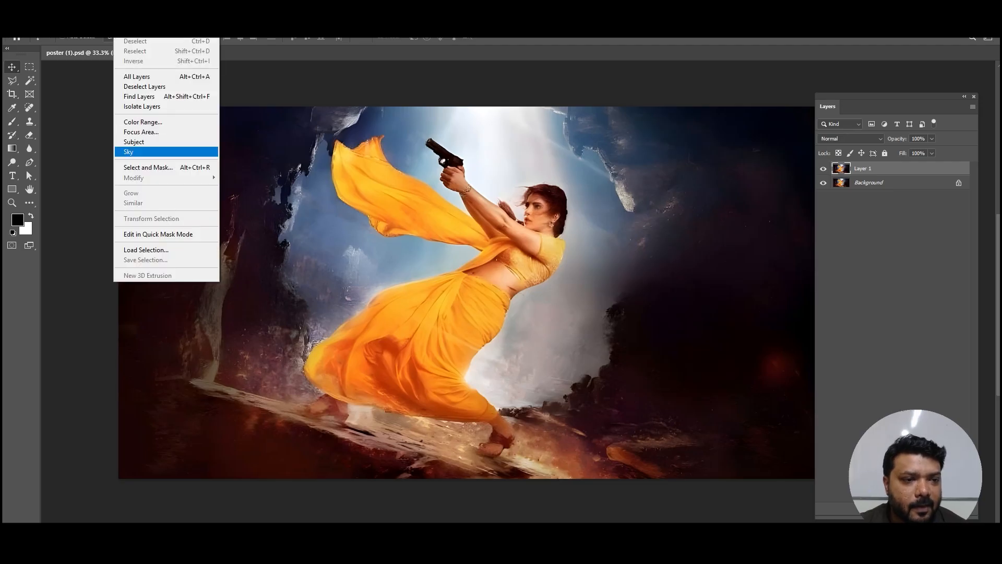
pyautogui.click(134, 142)
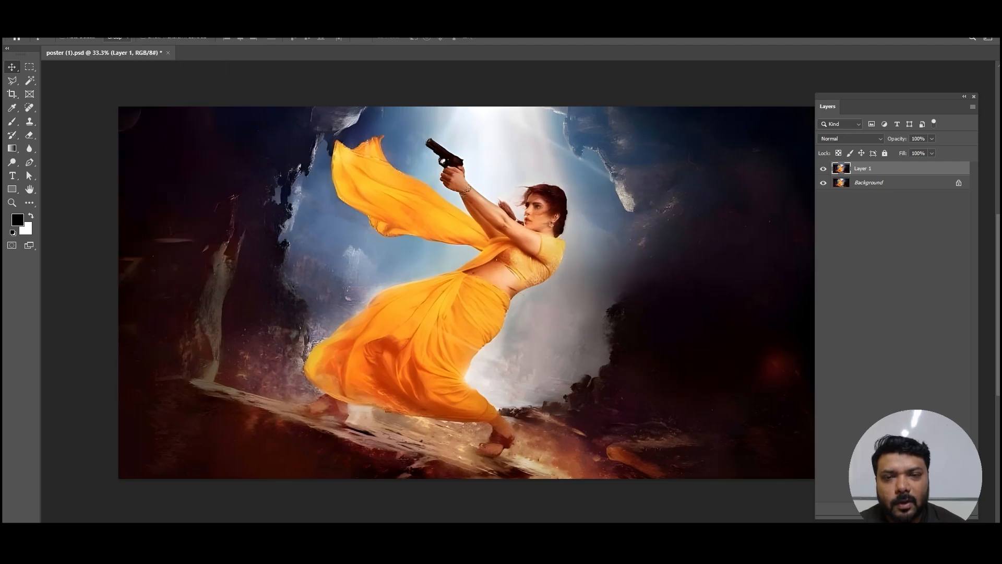
pyautogui.moveTo(466, 293); pyautogui.dragTo(507, 319)
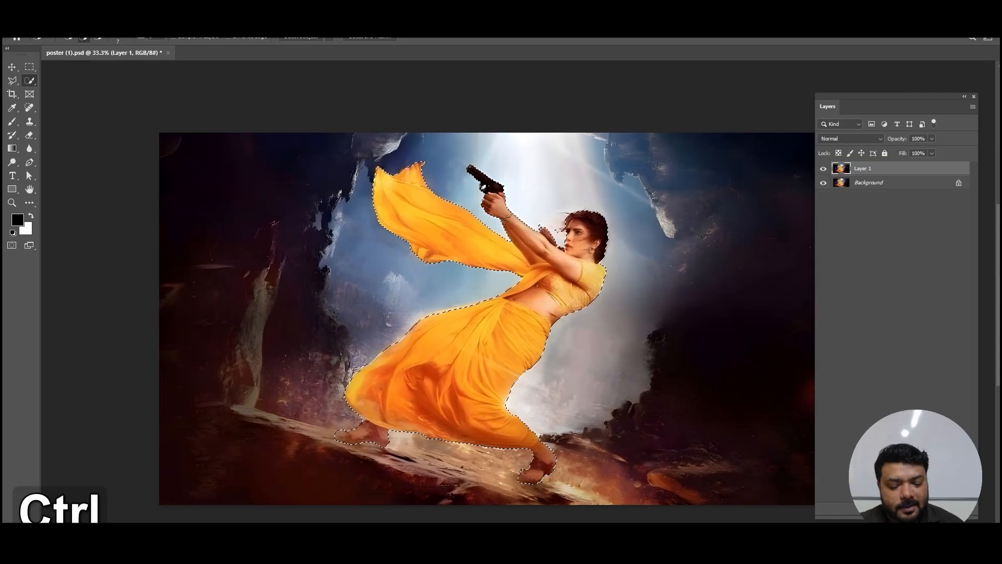
pyautogui.hotkey('ctrl', 'j')
pyautogui.press('v')
pyautogui.moveTo(503, 319); pyautogui.dragTo(603, 334)
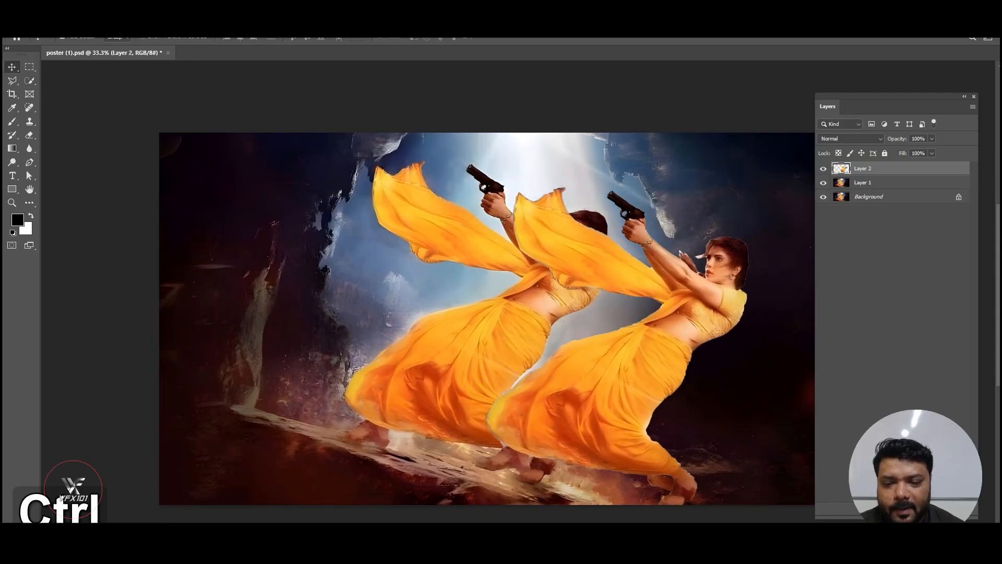
pyautogui.hotkey('ctrl', 'z')
# Step: Hide Layer 1 and the Background, leaving only the cut-out woman on Layer 2 shown
pyautogui.click(824, 182)
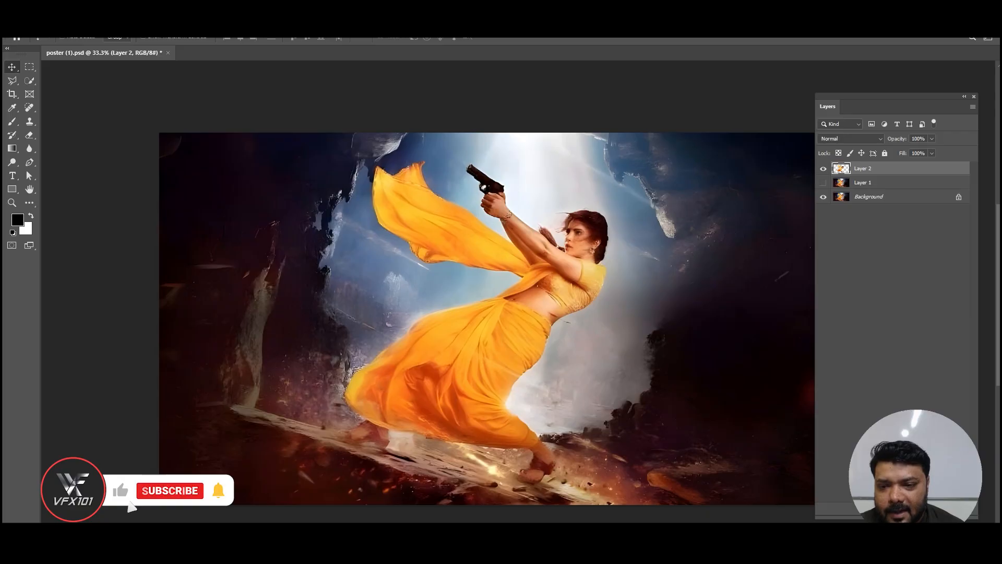
pyautogui.click(823, 197)
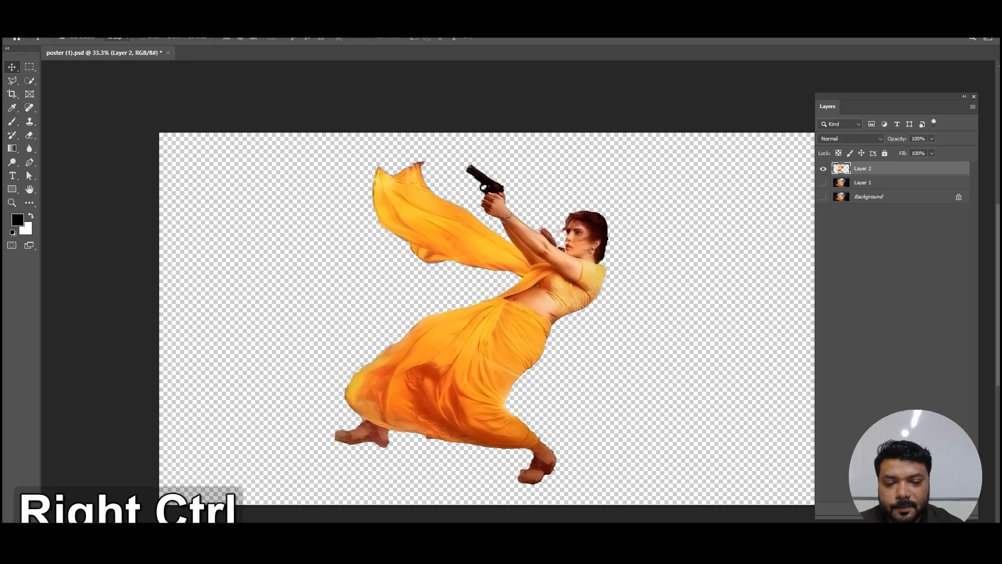
# Step: Start a Pen tool path around the flying scarf, placing anchor points outside its upper edge towards the wrist
pyautogui.hotkey('ctrl', '+')
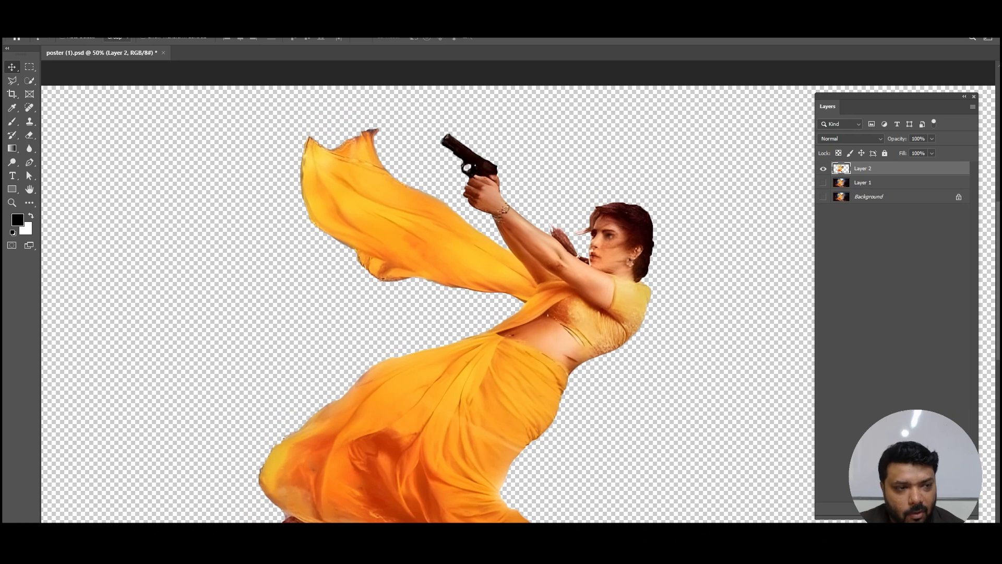
pyautogui.click(12, 80)
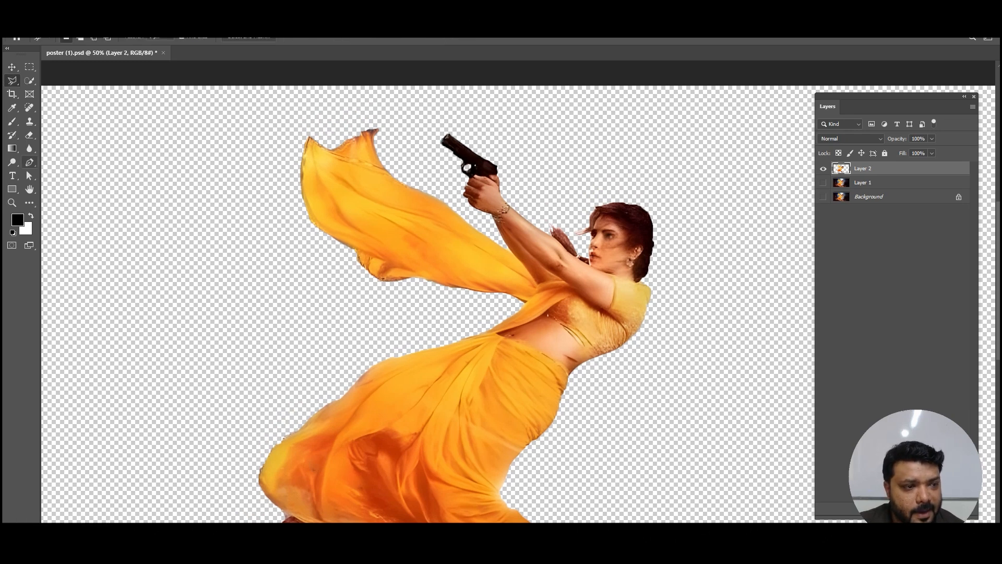
pyautogui.click(29, 162)
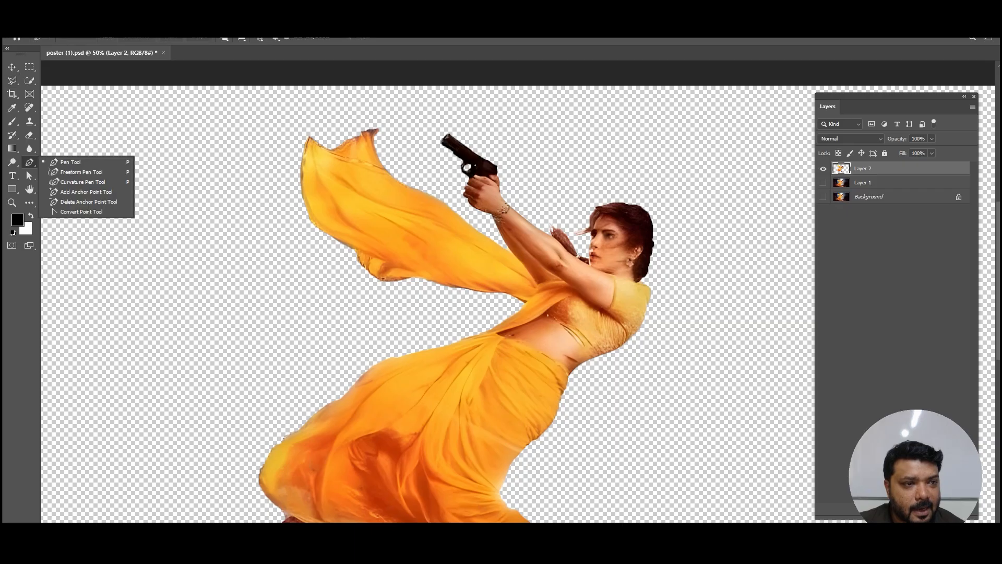
pyautogui.click(253, 138)
pyautogui.click(323, 109)
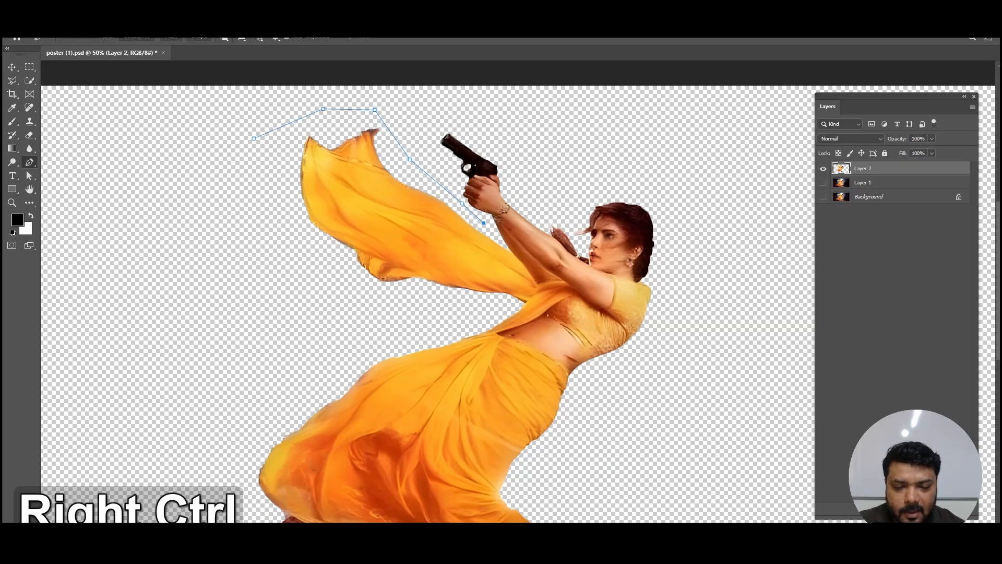
# Step: Continue the path closely along the arm's lower edge and across the scarf where it joins the body
pyautogui.hotkey('ctrl', '=')
pyautogui.hotkey('ctrl', '=')
pyautogui.hotkey('ctrl', '=')
pyautogui.hotkey('ctrl', '=')
pyautogui.moveTo(459, 167); pyautogui.dragTo(493, 448)
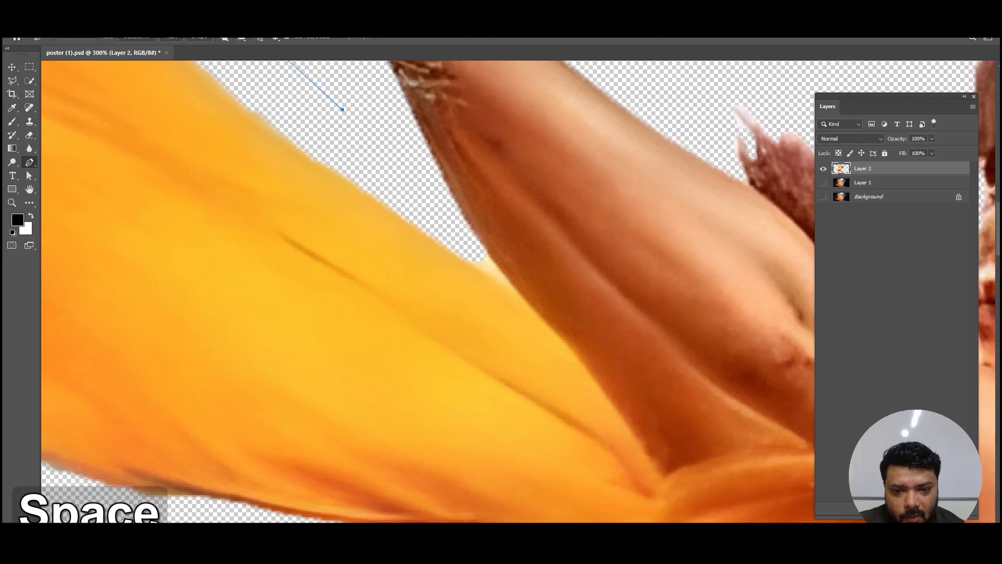
pyautogui.click(486, 251)
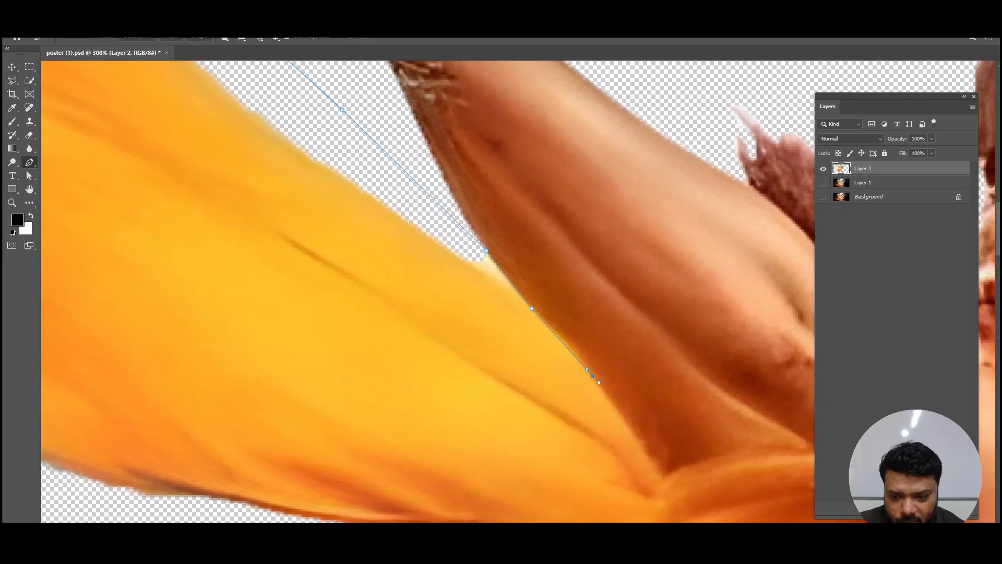
pyautogui.moveTo(664, 476); pyautogui.dragTo(667, 267)
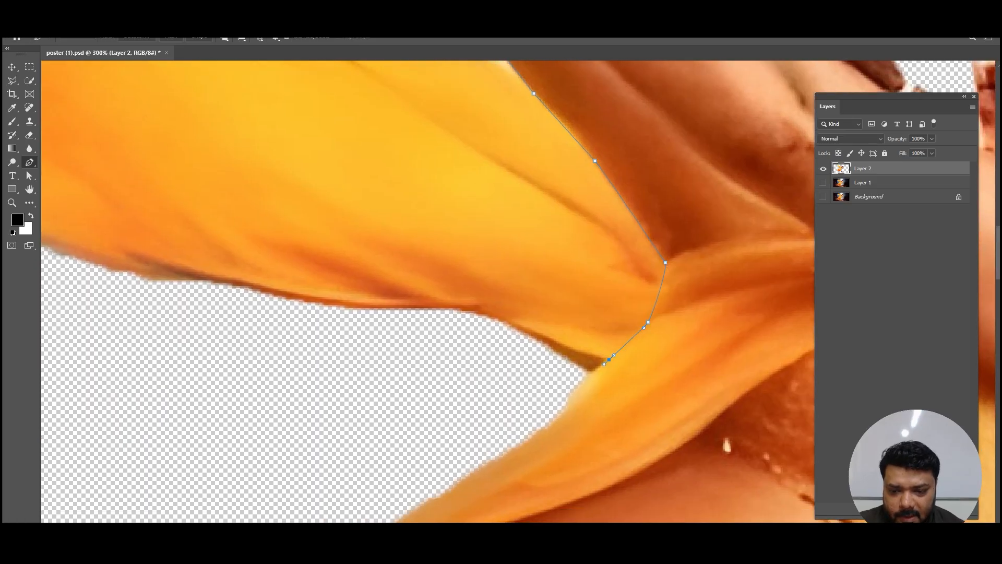
# Step: Run the path loosely beneath the scarf and up around its free end, back towards the starting point
pyautogui.hotkey('ctrl', '-')
pyautogui.hotkey('ctrl', '-')
pyautogui.hotkey('ctrl', '-')
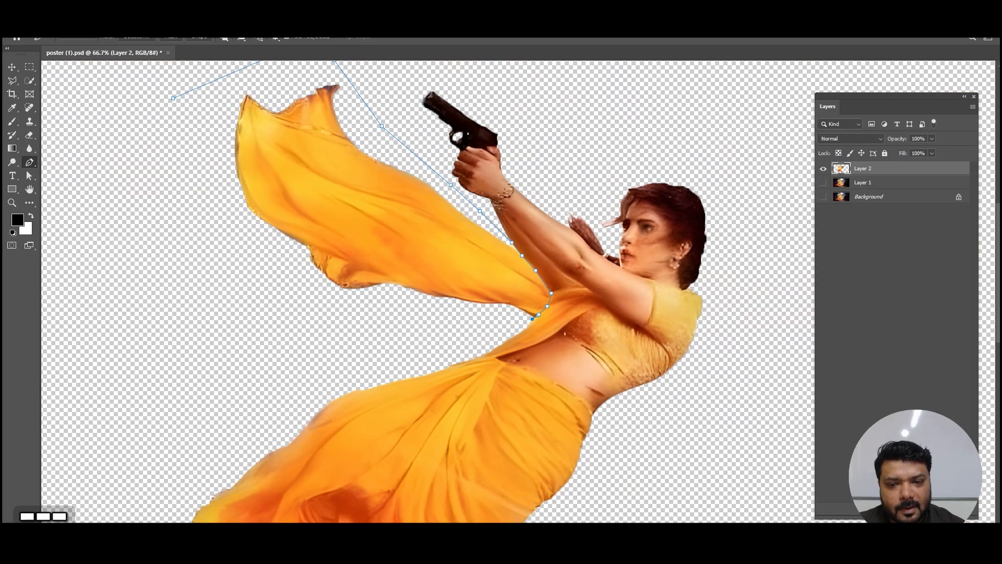
pyautogui.moveTo(579, 379); pyautogui.dragTo(671, 441)
pyautogui.click(437, 388)
pyautogui.click(328, 360)
pyautogui.click(268, 233)
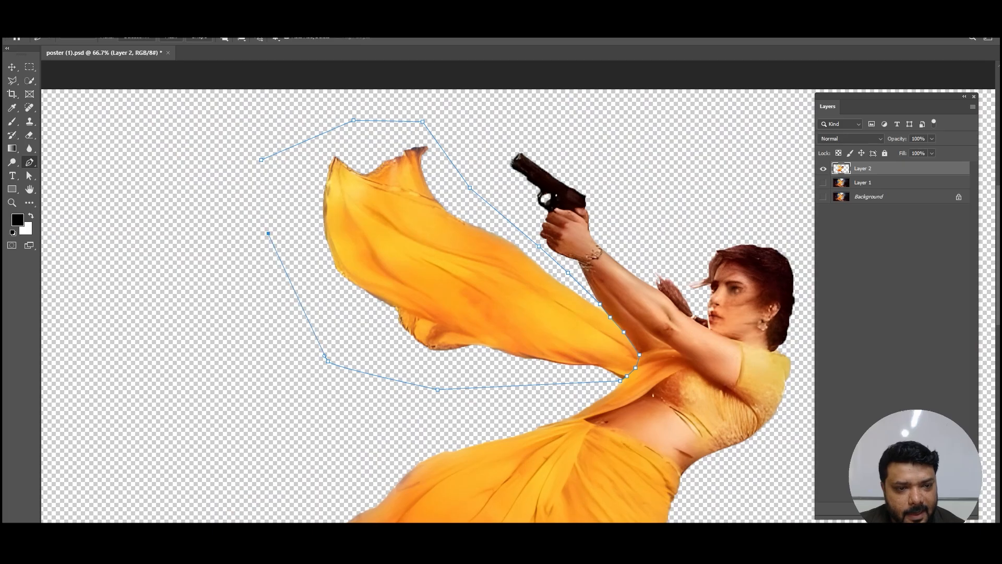
# Step: Convert the scarf path into a selection and cut the scarf out of Layer 2
pyautogui.rightClick(385, 223)
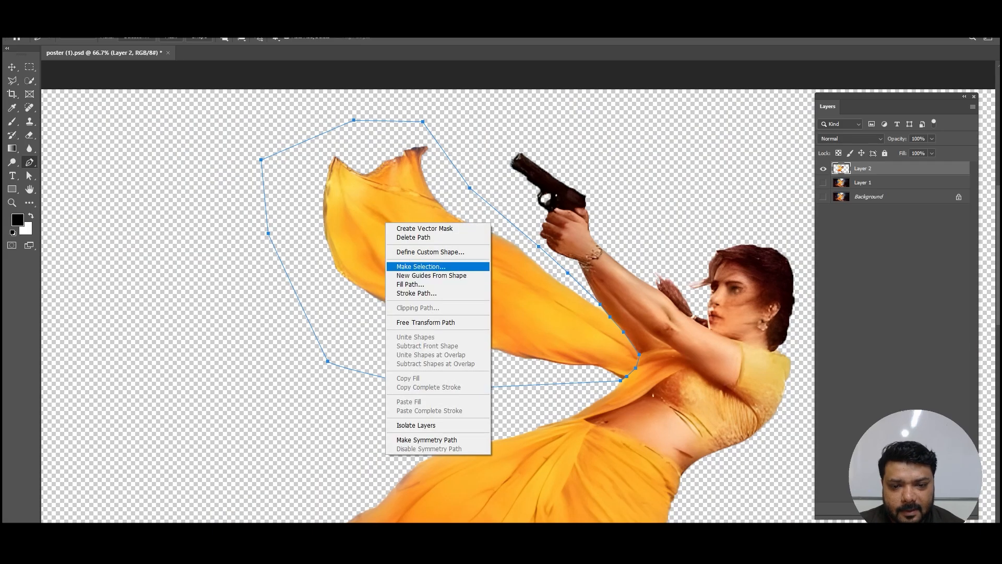
pyautogui.click(418, 267)
pyautogui.press('Return')
pyautogui.press('v')
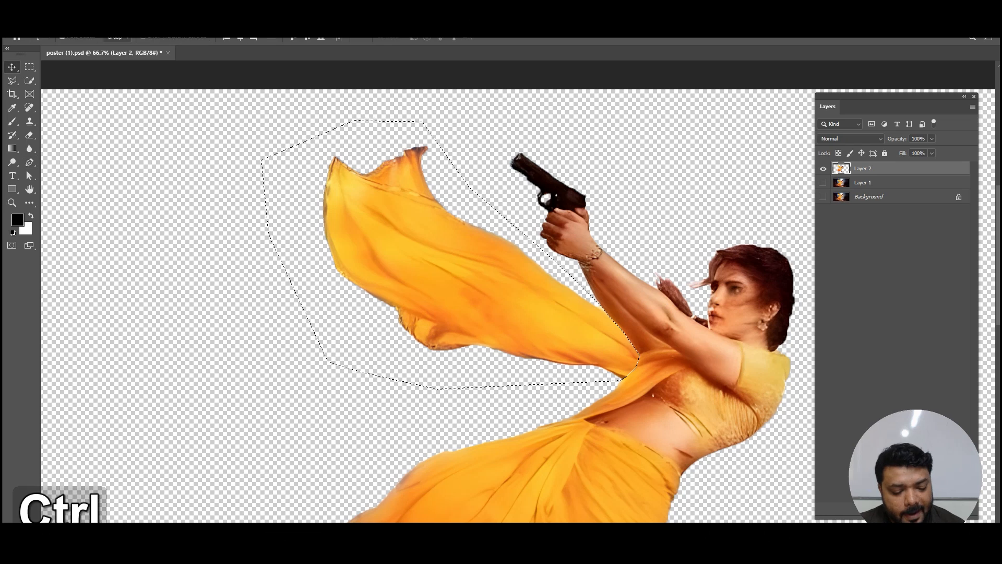
pyautogui.hotkey('ctrl', 'x')
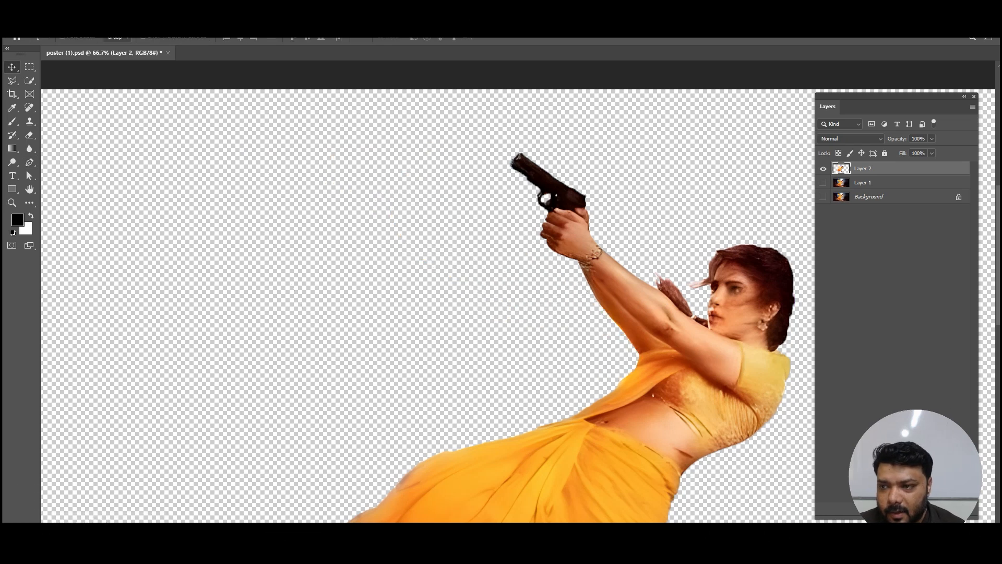
# Step: Add a new layer above Layer 2 and paste the cut scarf into it
pyautogui.moveTo(896, 96); pyautogui.dragTo(779, 113)
pyautogui.click(830, 526)
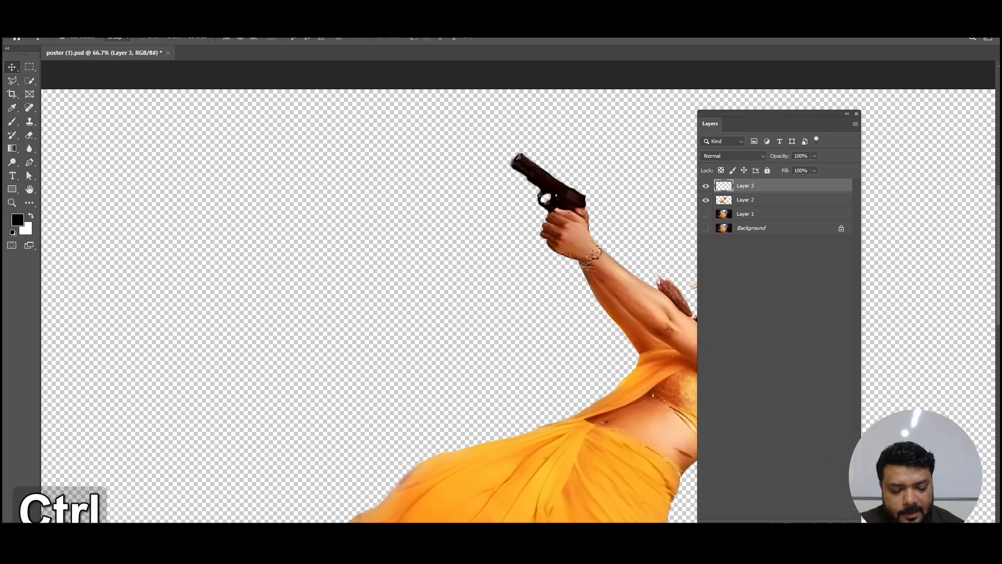
pyautogui.hotkey('ctrl', 'v')
# Step: Move the pasted scarf up towards the outstretched hand and rename its layer as coth
pyautogui.moveTo(777, 114); pyautogui.dragTo(866, 96)
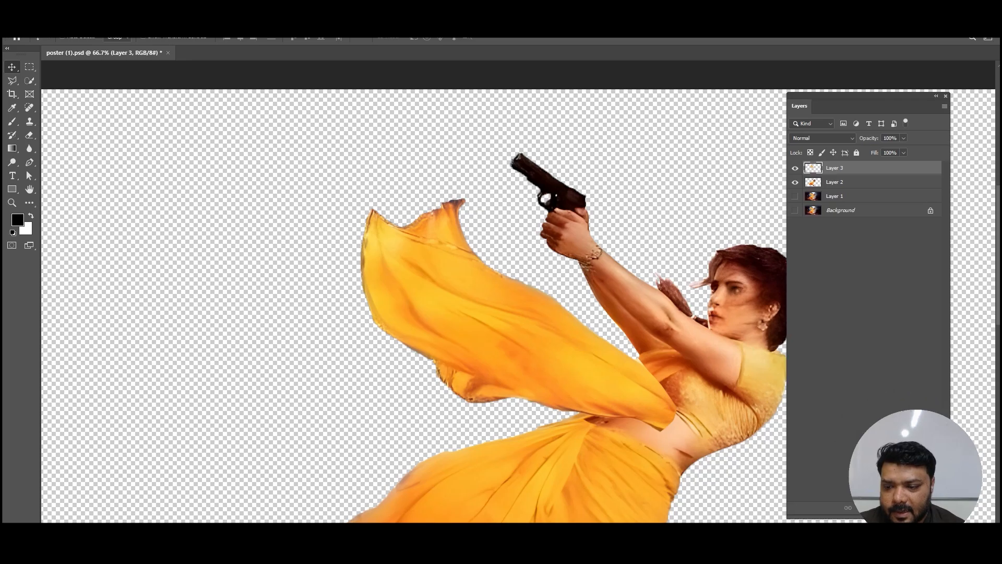
pyautogui.moveTo(867, 519); pyautogui.dragTo(866, 366)
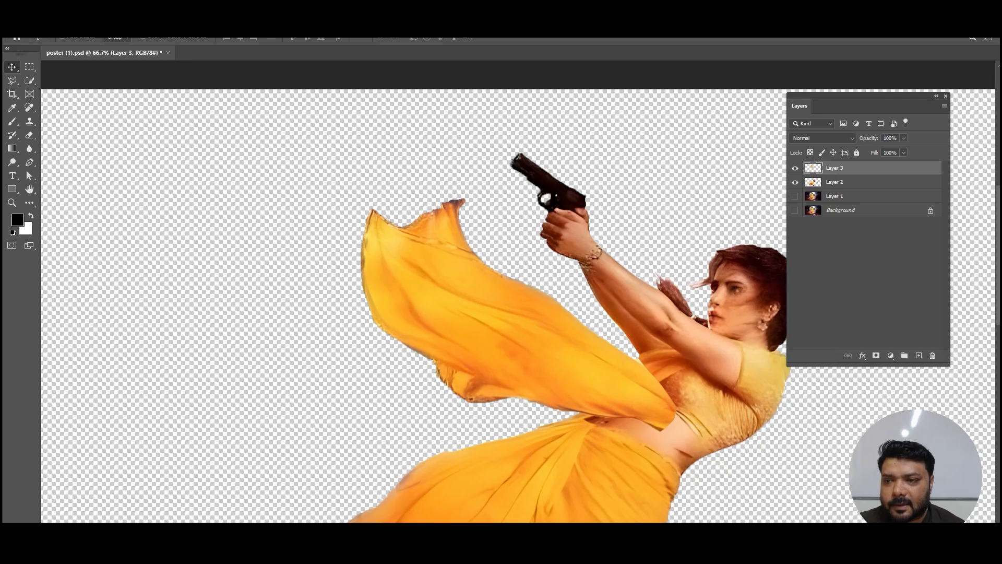
pyautogui.moveTo(861, 96); pyautogui.dragTo(894, 117)
pyautogui.moveTo(548, 308); pyautogui.dragTo(483, 194)
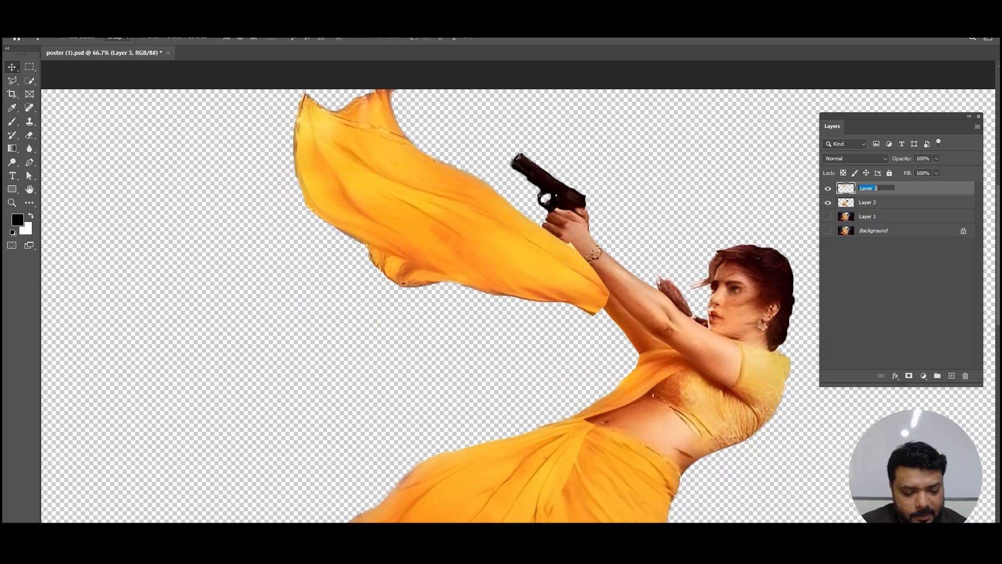
pyautogui.write('coth')
pyautogui.press('Return')
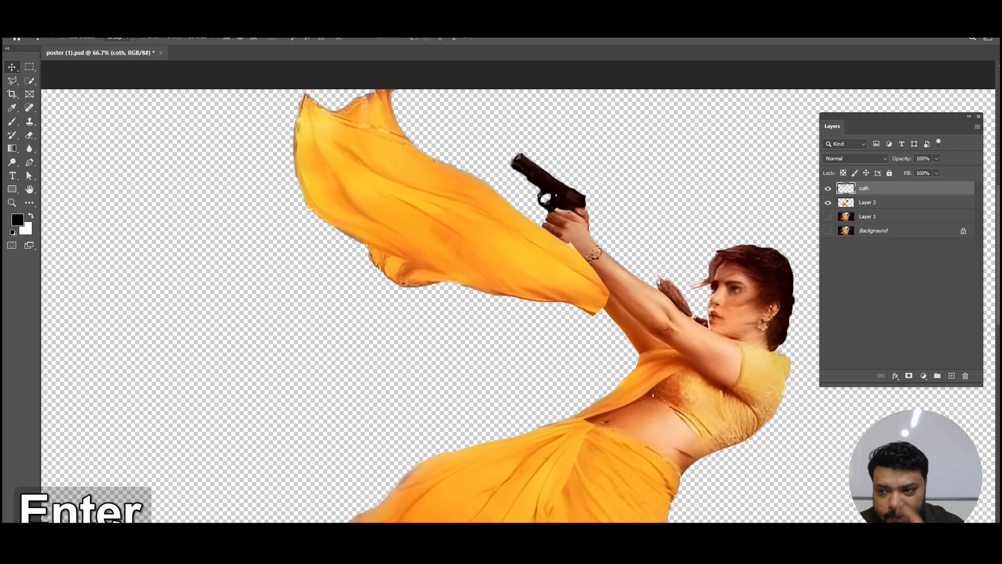
# Step: Move the scarf clear of the woman's arm and duplicate it with a slight offset towards her body
pyautogui.moveTo(463, 190); pyautogui.dragTo(373, 240)
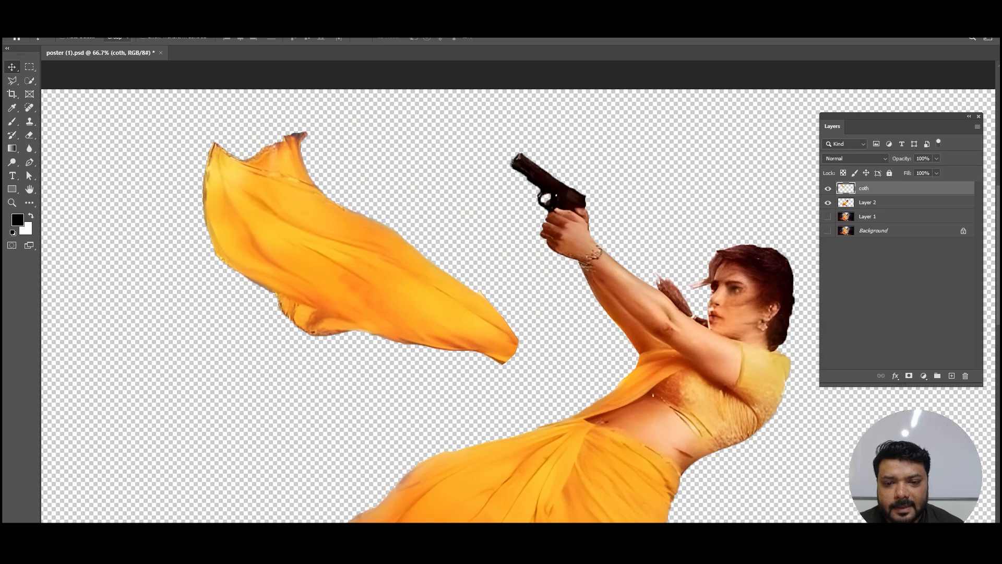
pyautogui.moveTo(414, 272)
pyautogui.mouseDown()
pyautogui.moveTo(453, 274)
pyautogui.moveTo(466, 292)
pyautogui.mouseUp()
# Step: Erase the upper end of the duplicated scarf with a large soft eraser, exposing the original scarf beneath
pyautogui.press('e')
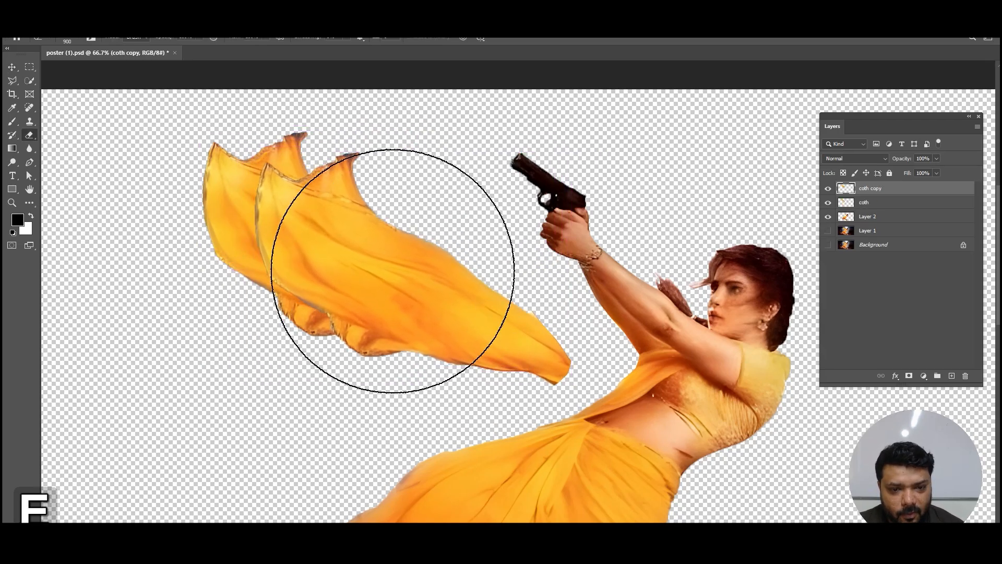
pyautogui.press('[')
pyautogui.press('[')
# Step: Reduce the eraser size to 175 and blend the scarf copy's remaining upper and lower edges into the original
pyautogui.press('[')
pyautogui.press('[')
pyautogui.moveTo(313, 240)
pyautogui.mouseDown()
pyautogui.moveTo(311, 175)
pyautogui.moveTo(322, 284)
pyautogui.moveTo(376, 189)
pyautogui.mouseUp()
pyautogui.press('[')
pyautogui.press('[')
pyautogui.press('[')
pyautogui.press('[')
pyautogui.press('[')
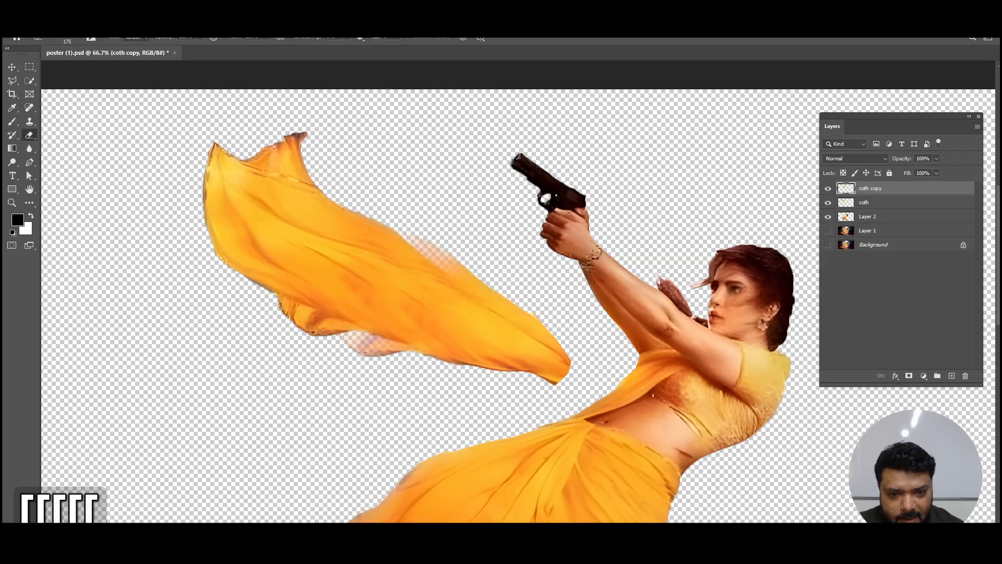
pyautogui.moveTo(352, 342); pyautogui.dragTo(418, 350)
pyautogui.moveTo(464, 257); pyautogui.dragTo(484, 273)
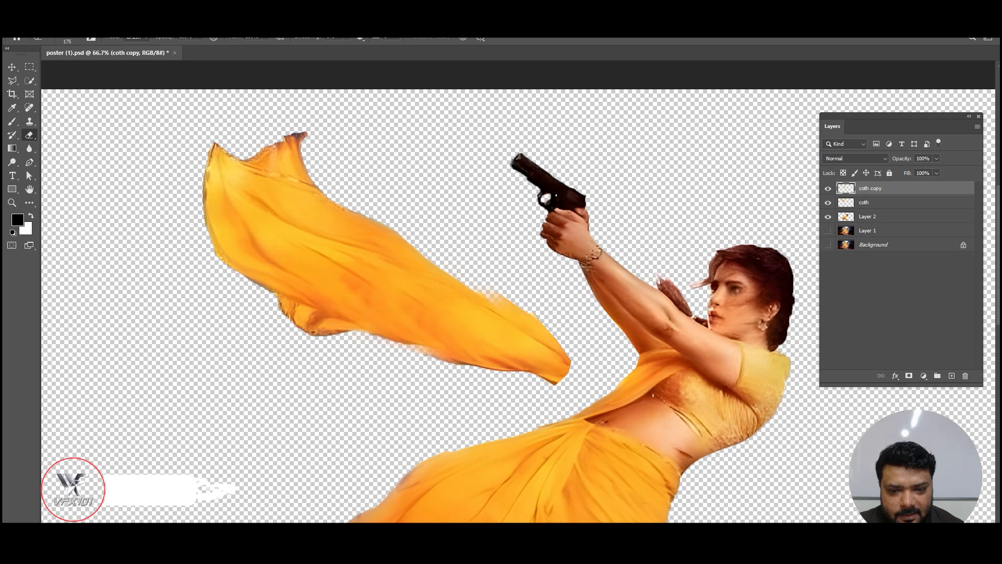
# Step: Warp the scarf copy so its edges line up with the original and its narrow end extends towards the woman
pyautogui.press('v')
pyautogui.click(40, 21)
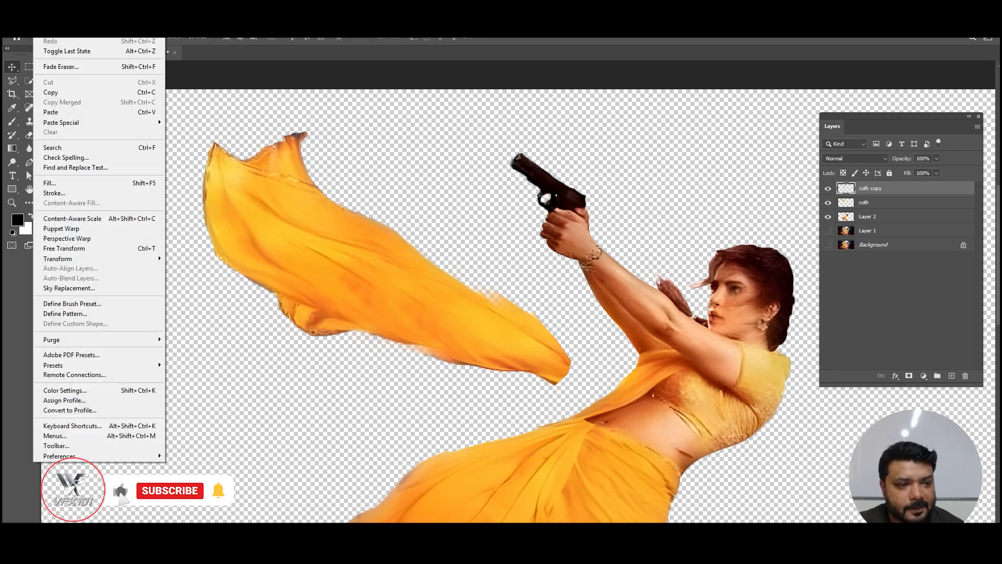
pyautogui.moveTo(58, 259)
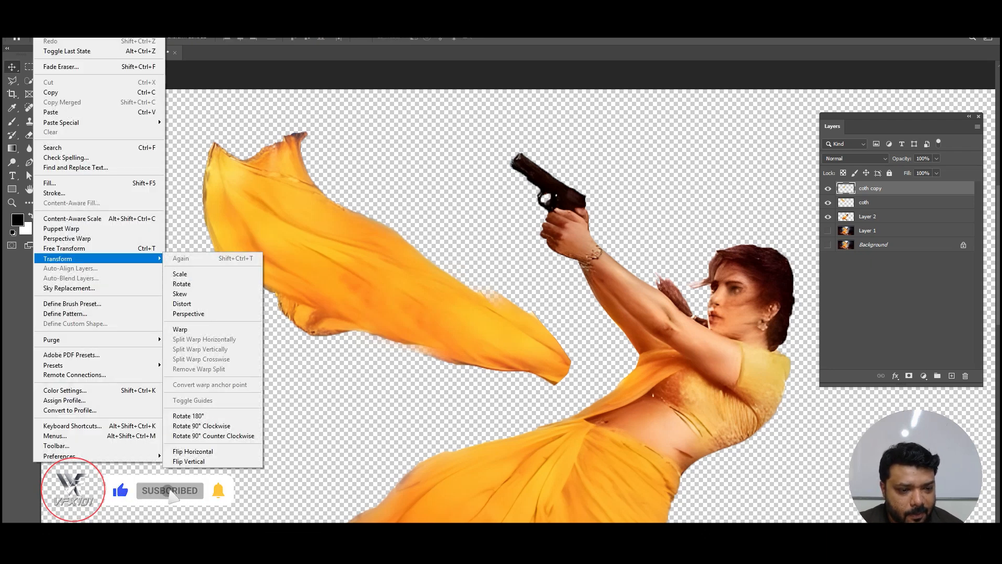
pyautogui.click(180, 330)
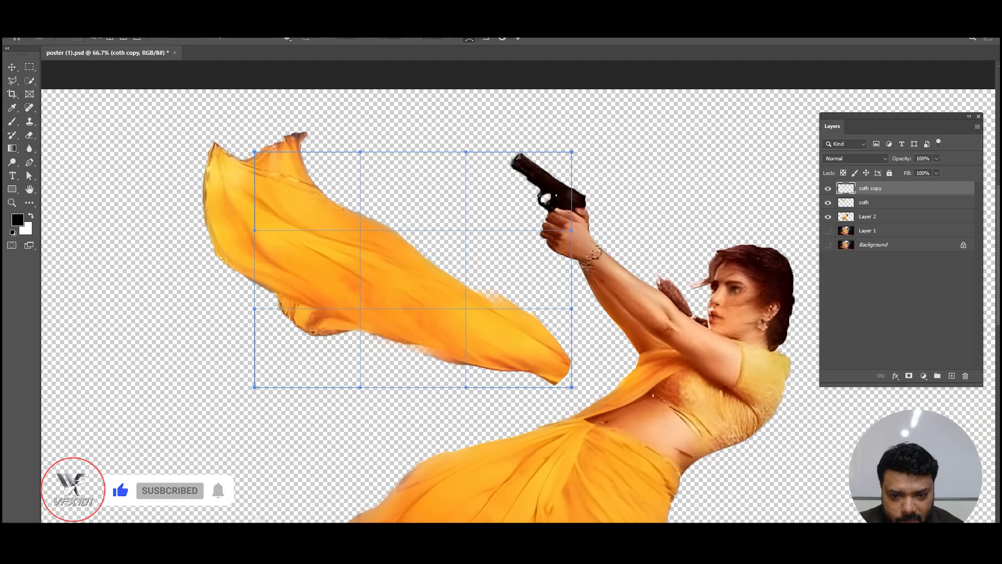
pyautogui.moveTo(571, 230); pyautogui.dragTo(558, 247)
pyautogui.press('Return')
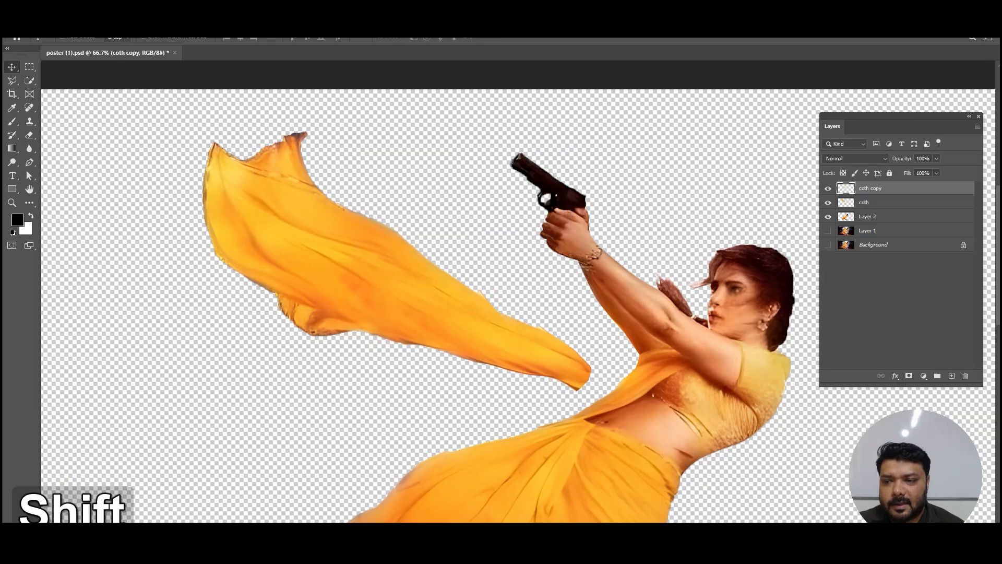
# Step: Merge the coth and coth copy layers, then place the extended scarf behind the woman's layer, joining it at her arm and chest
pyautogui.keyDown('shift'); pyautogui.click(876, 202); pyautogui.keyUp('shift')
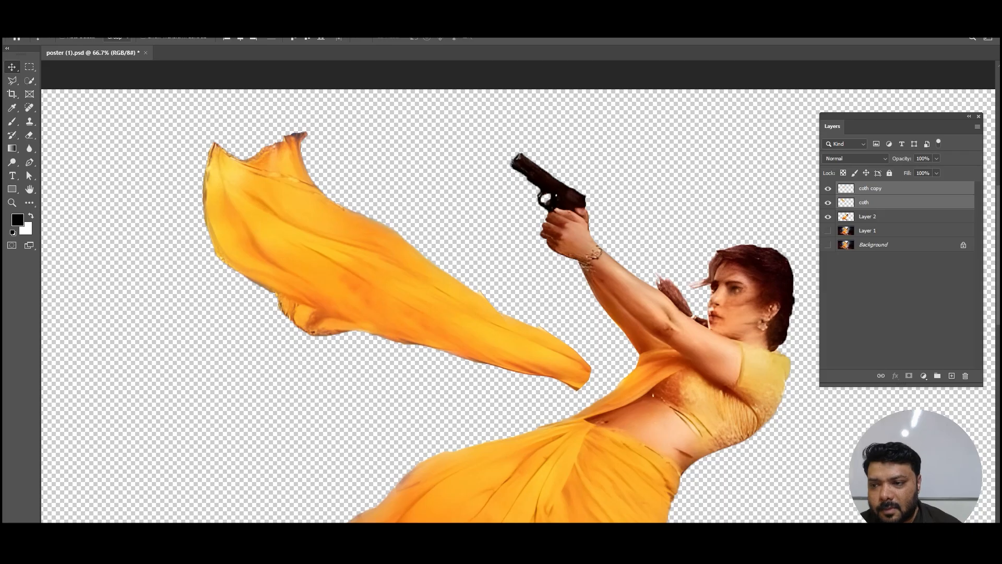
pyautogui.rightClick(904, 202)
pyautogui.click(934, 450)
pyautogui.moveTo(419, 275); pyautogui.dragTo(514, 277)
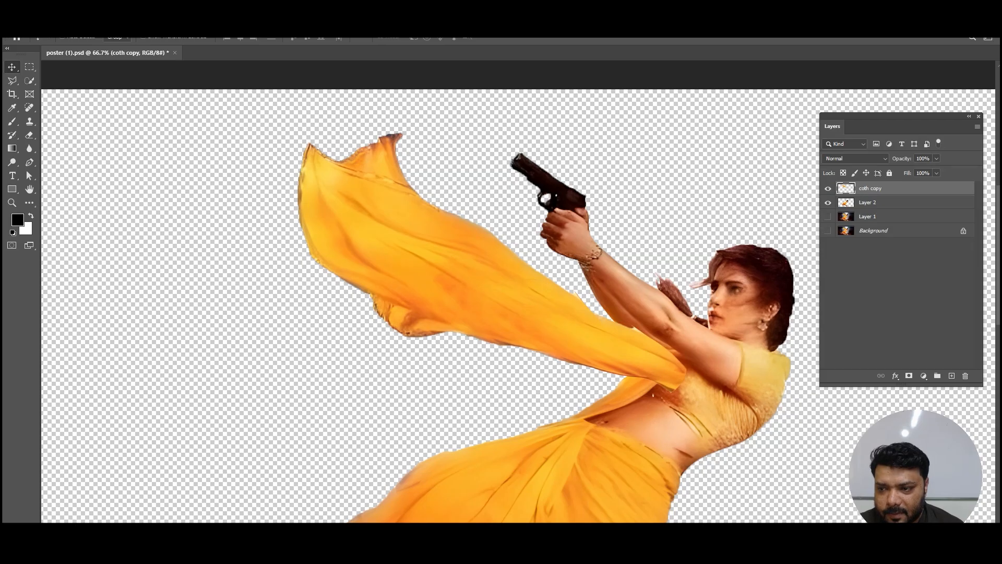
pyautogui.hotkey('ctrl', '[')
pyautogui.moveTo(526, 314); pyautogui.dragTo(510, 287)
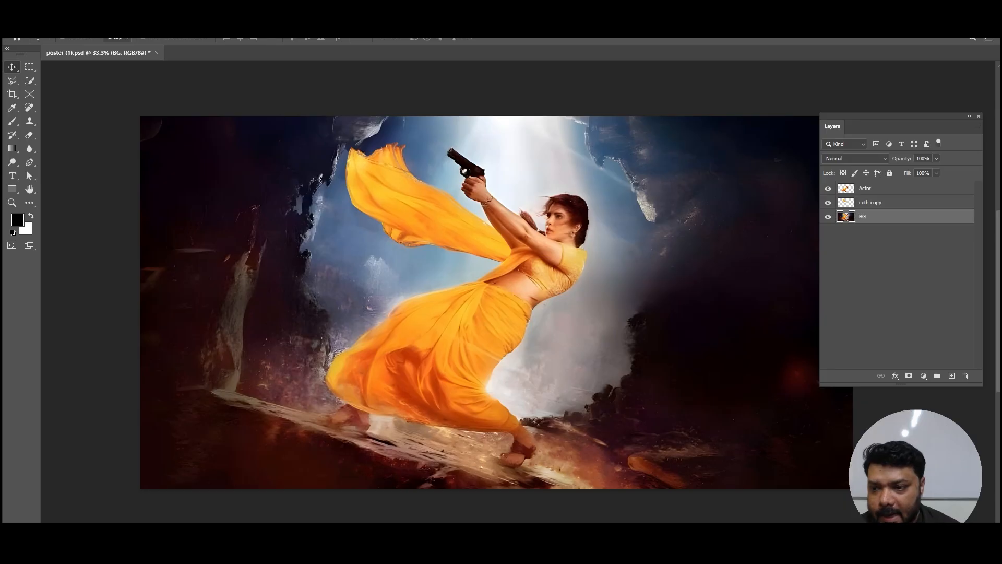
# Step: Hide the Actor and coth copy layers and export the BG image as poster (1) for remov
pyautogui.hotkey('ctrl', 'z')
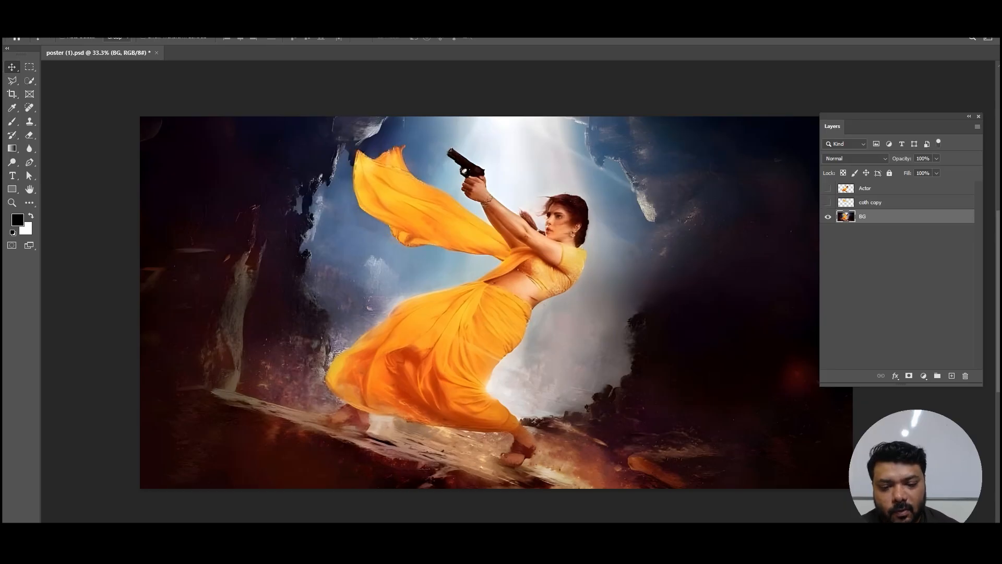
pyautogui.click(24, 21)
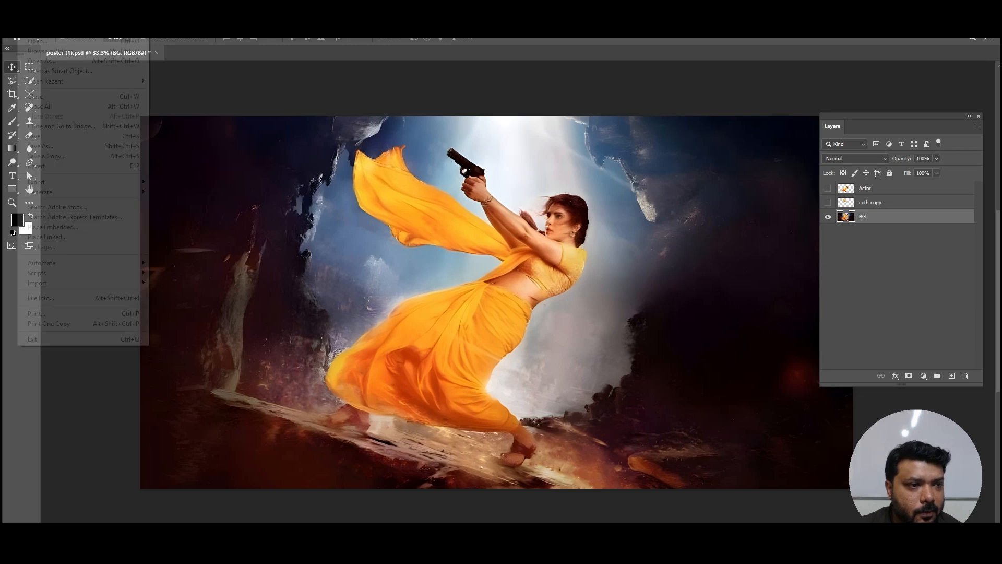
pyautogui.moveTo(79, 182)
pyautogui.click(209, 192)
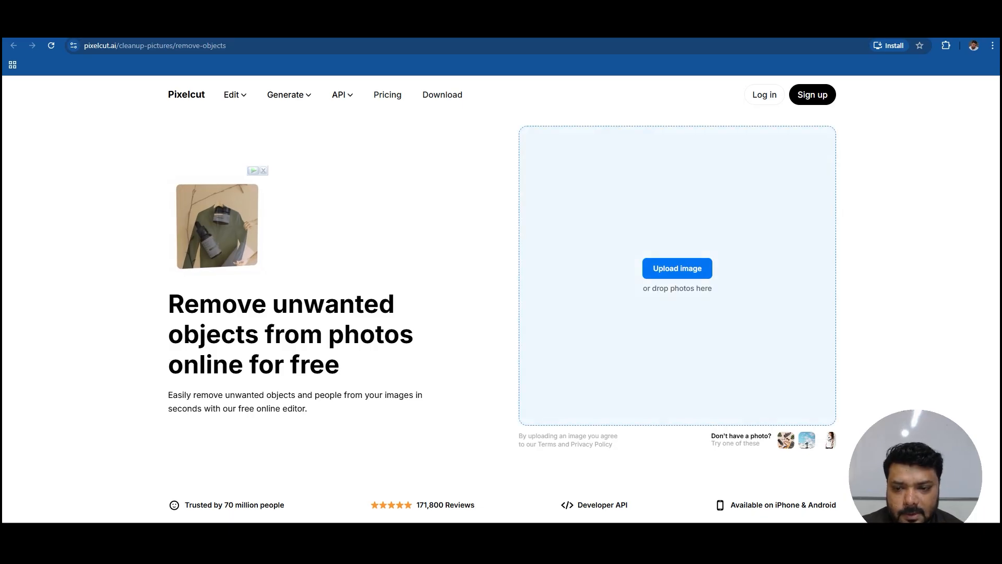
# Step: Upload poster (1) for remov to Pixelcut and erase the woman, gun and scarf by brushing over them with Retouch at brush size 30
pyautogui.click(678, 268)
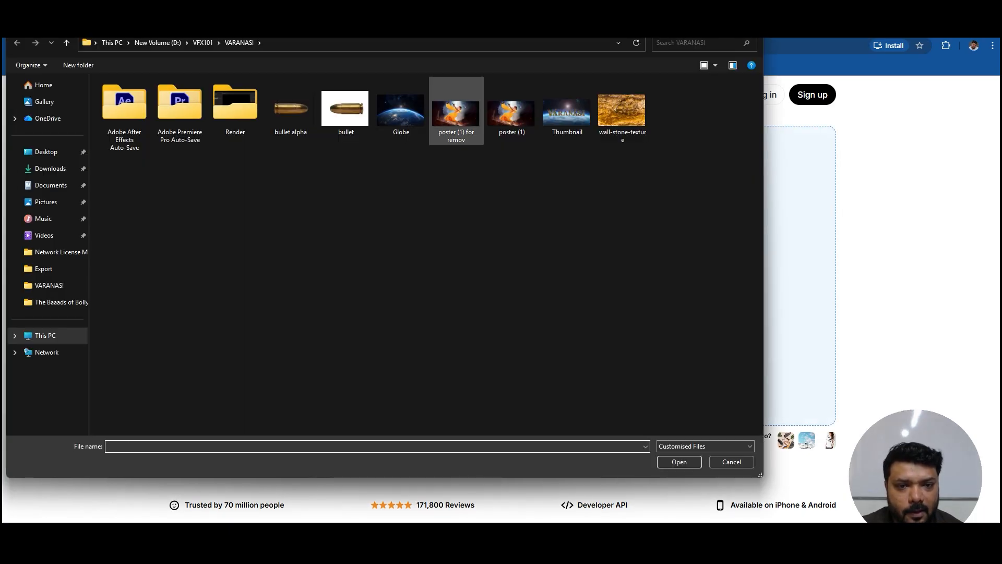
pyautogui.doubleClick(456, 113)
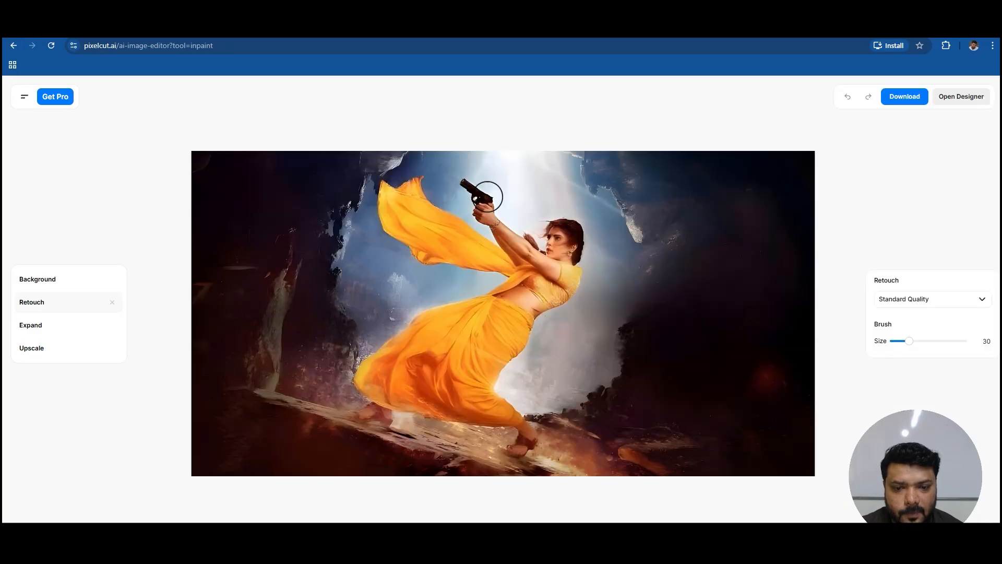
pyautogui.moveTo(474, 180)
pyautogui.mouseDown()
pyautogui.moveTo(512, 240)
pyautogui.moveTo(539, 250)
pyautogui.moveTo(550, 226)
pyautogui.moveTo(572, 233)
pyautogui.moveTo(568, 279)
pyautogui.moveTo(559, 248)
pyautogui.moveTo(551, 301)
pyautogui.moveTo(531, 315)
pyautogui.moveTo(507, 294)
pyautogui.moveTo(522, 274)
pyautogui.moveTo(444, 243)
pyautogui.moveTo(462, 223)
pyautogui.moveTo(431, 192)
pyautogui.moveTo(389, 193)
pyautogui.moveTo(386, 203)
pyautogui.moveTo(417, 239)
pyautogui.moveTo(409, 215)
pyautogui.moveTo(482, 260)
pyautogui.moveTo(483, 308)
pyautogui.moveTo(447, 319)
pyautogui.moveTo(467, 300)
pyautogui.moveTo(477, 297)
pyautogui.moveTo(370, 367)
pyautogui.moveTo(384, 406)
pyautogui.moveTo(366, 414)
pyautogui.moveTo(430, 351)
pyautogui.moveTo(535, 327)
pyautogui.moveTo(488, 398)
pyautogui.moveTo(525, 435)
pyautogui.moveTo(522, 446)
pyautogui.moveTo(466, 385)
pyautogui.moveTo(449, 401)
pyautogui.moveTo(490, 408)
pyautogui.moveTo(476, 416)
pyautogui.moveTo(388, 398)
pyautogui.moveTo(379, 373)
pyautogui.moveTo(510, 304)
pyautogui.mouseUp()
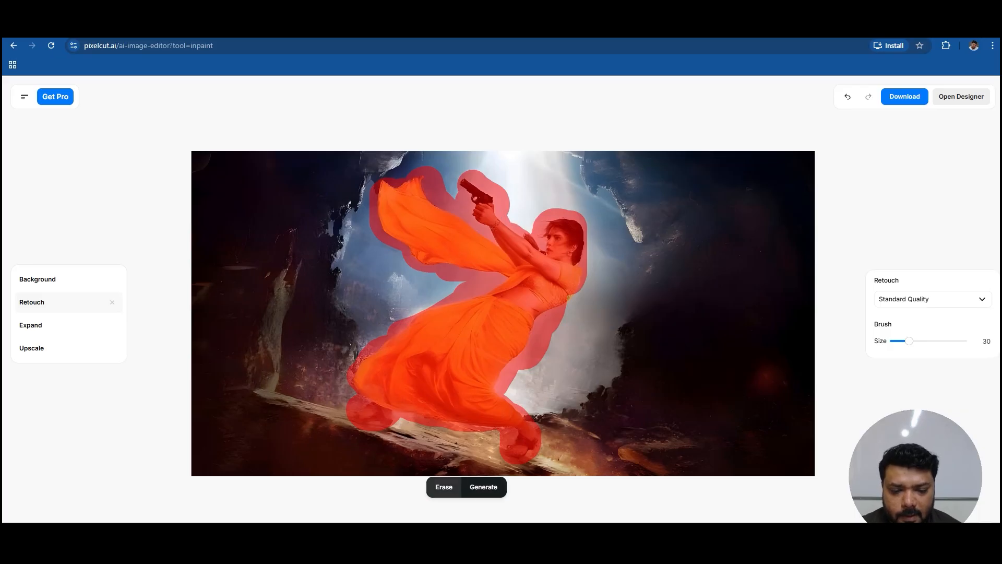
pyautogui.click(444, 486)
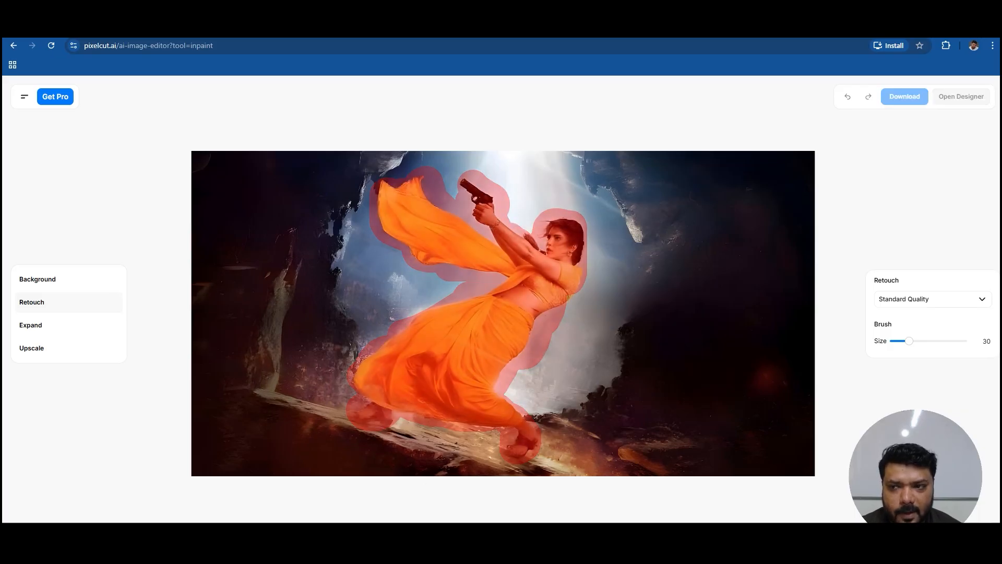
# Step: Download the cleaned background at the free preview resolution
pyautogui.click(905, 97)
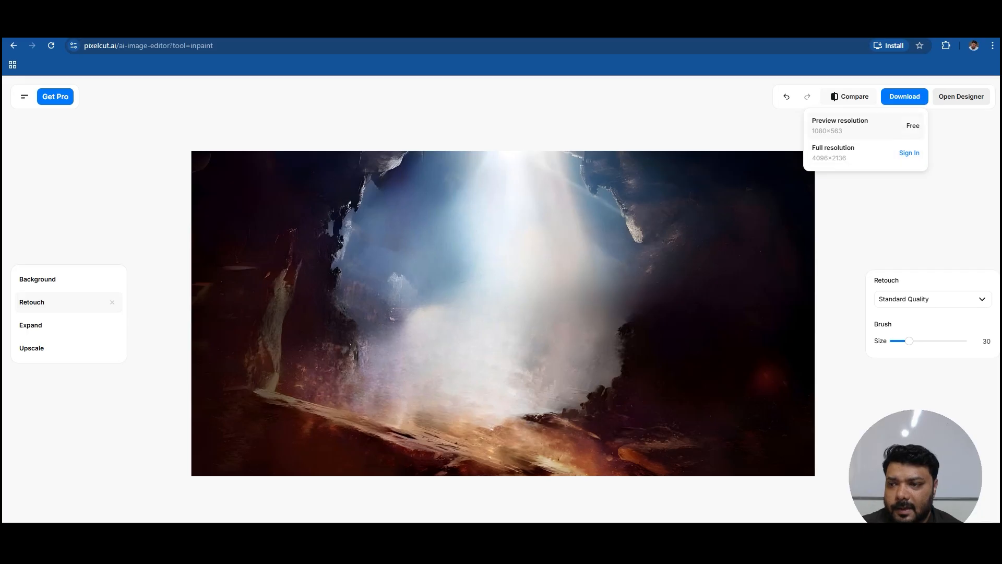
pyautogui.click(861, 125)
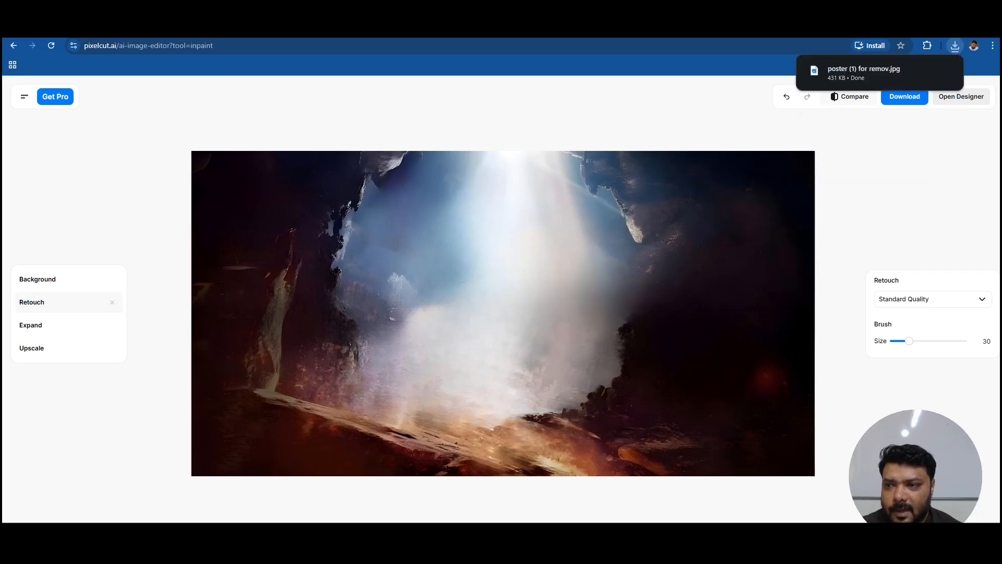
pyautogui.moveTo(927, 70)
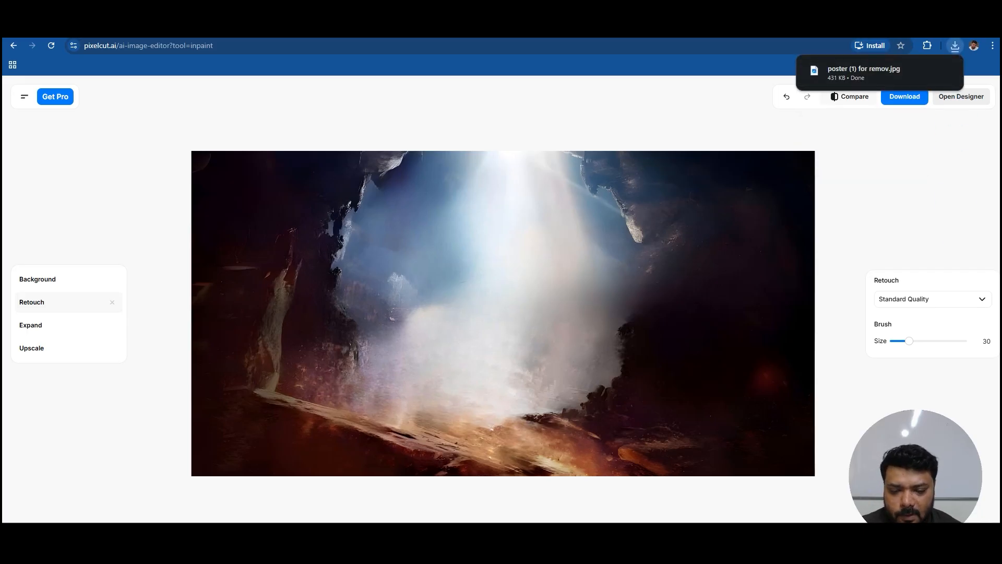
# Step: Switch to Photoshop, open the downloaded poster (1) for remov.jpg and bring its image into poster (1).psd above BG
pyautogui.click(618, 558)
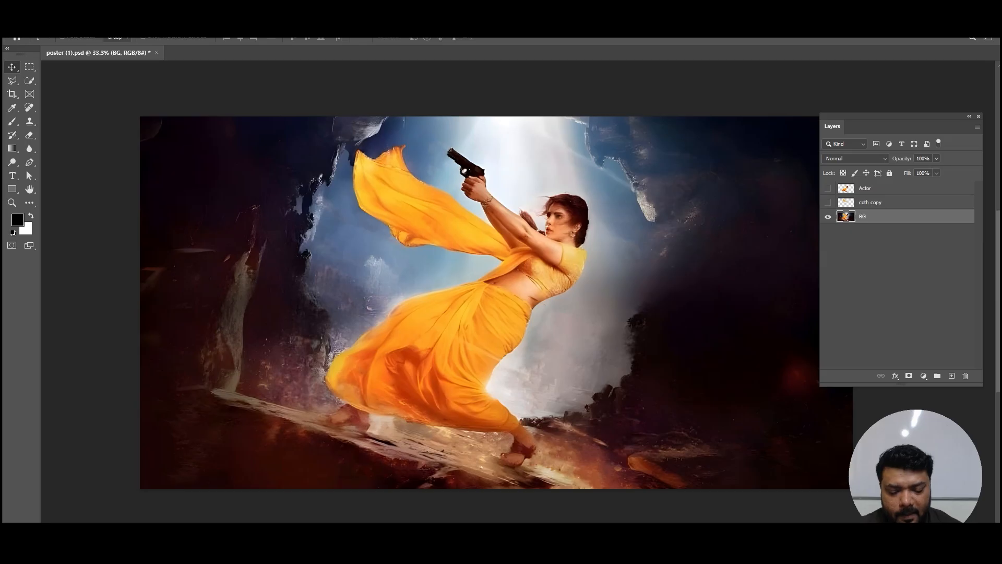
pyautogui.hotkey('ctrl', 'o')
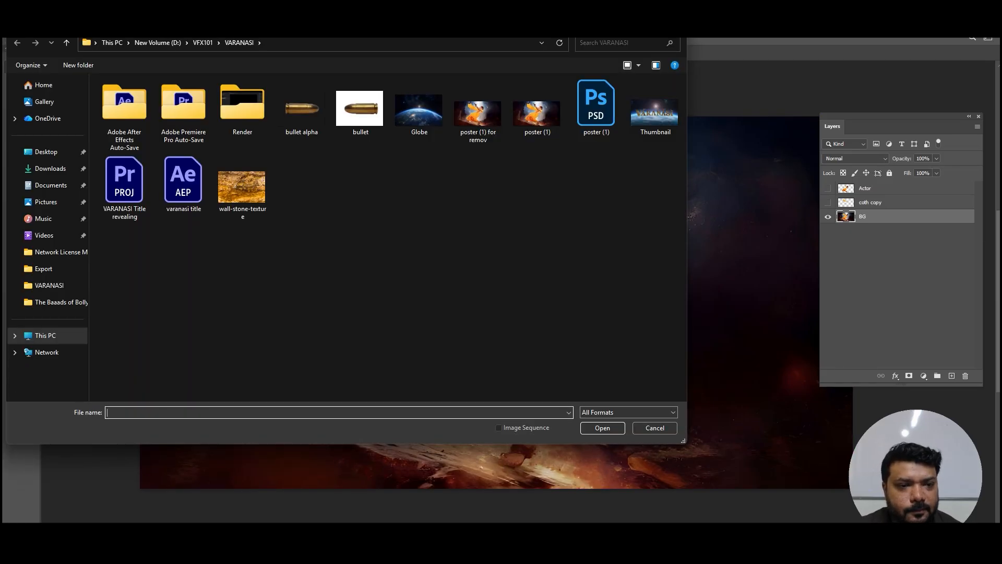
pyautogui.click(51, 168)
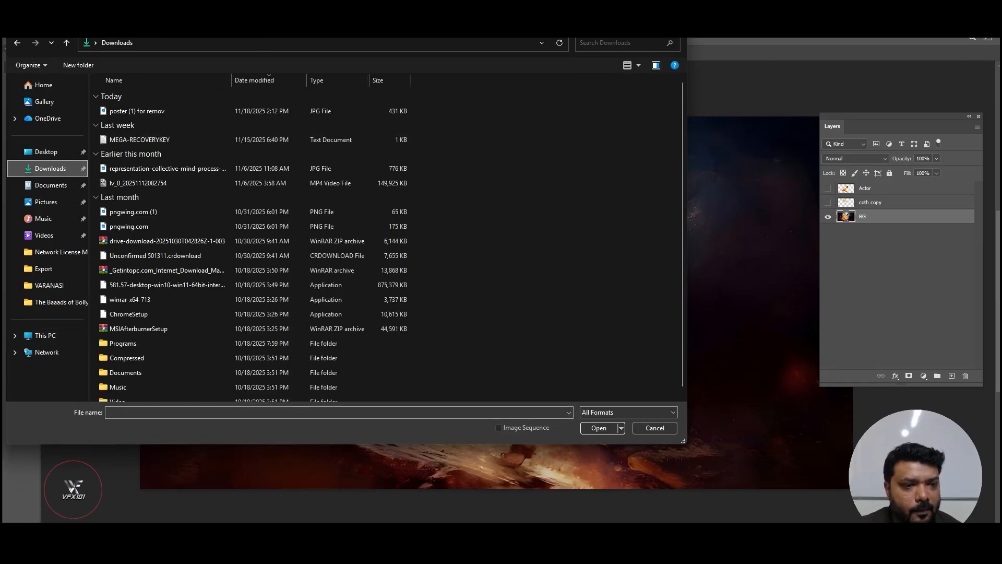
pyautogui.doubleClick(137, 111)
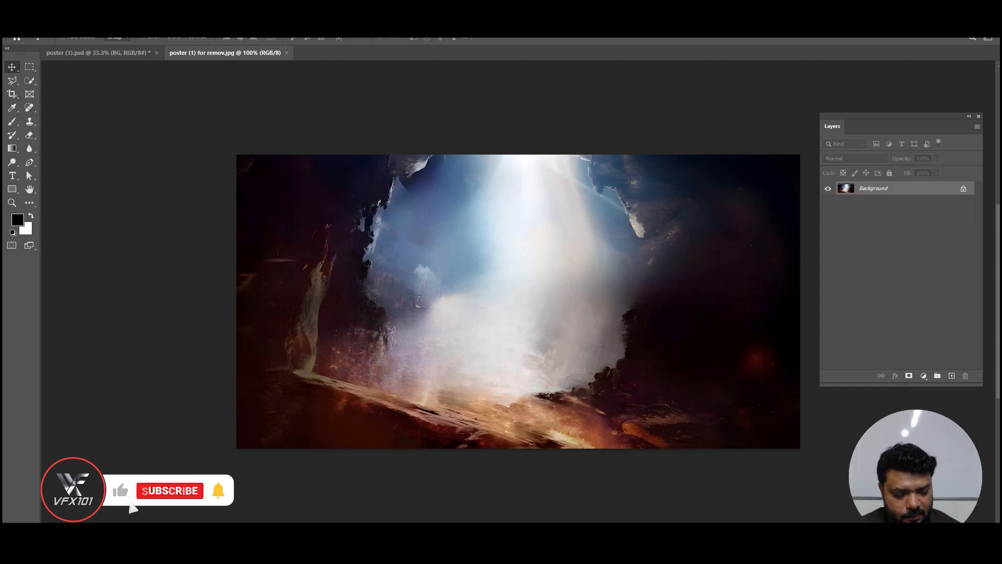
pyautogui.moveTo(608, 333); pyautogui.dragTo(512, 328)
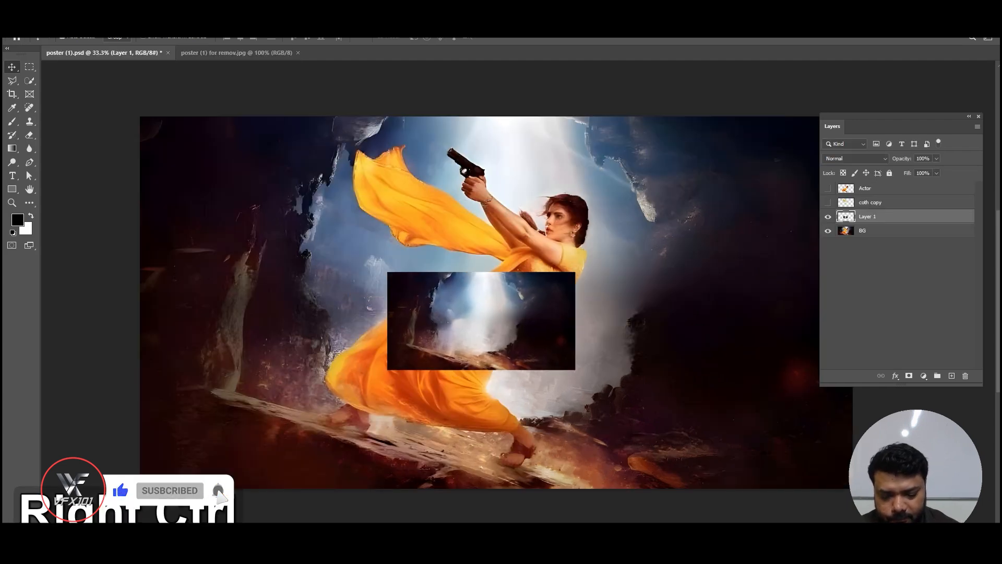
# Step: Scale and position the imported clean background to cover the whole poster canvas
pyautogui.hotkey('ctrl', '-')
pyautogui.hotkey('ctrl', '-')
pyautogui.hotkey('ctrl', '+')
pyautogui.hotkey('ctrl', 't')
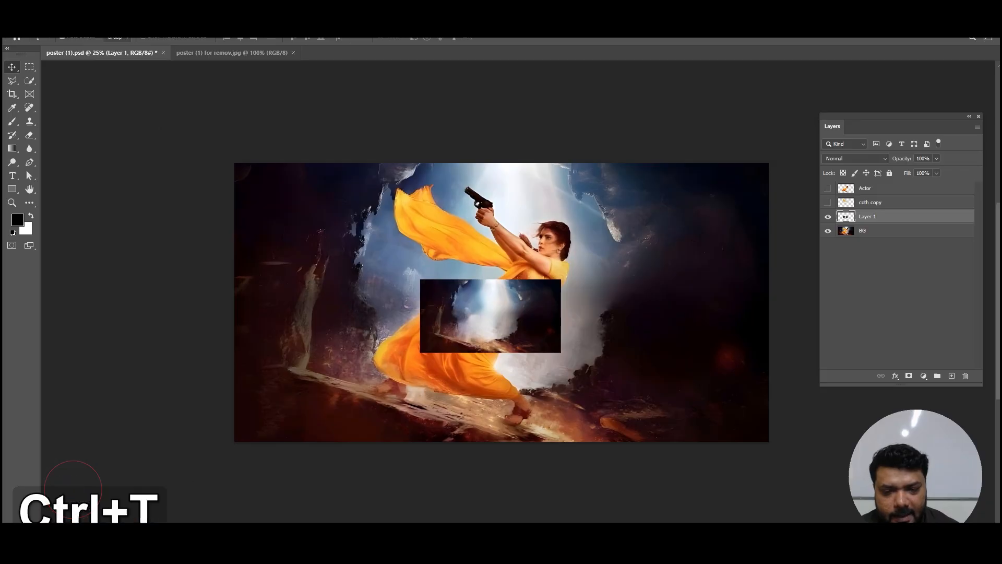
pyautogui.keyDown('alt'); pyautogui.moveTo(561, 280); pyautogui.dragTo(752, 175); pyautogui.keyUp('alt')
pyautogui.moveTo(664, 242); pyautogui.dragTo(672, 228)
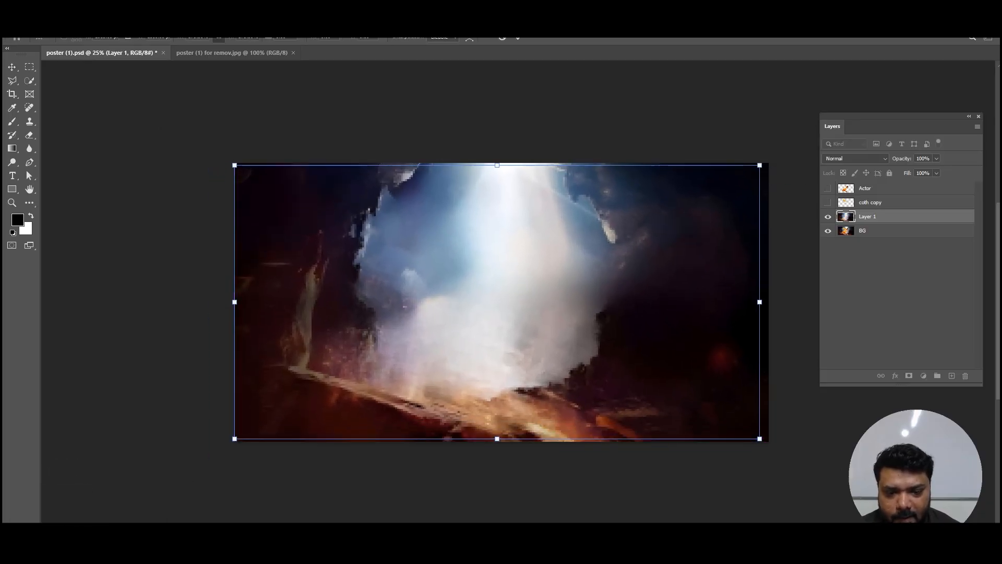
pyautogui.keyDown('alt'); pyautogui.moveTo(760, 165); pyautogui.dragTo(766, 161); pyautogui.keyUp('alt')
pyautogui.moveTo(690, 235); pyautogui.dragTo(694, 236)
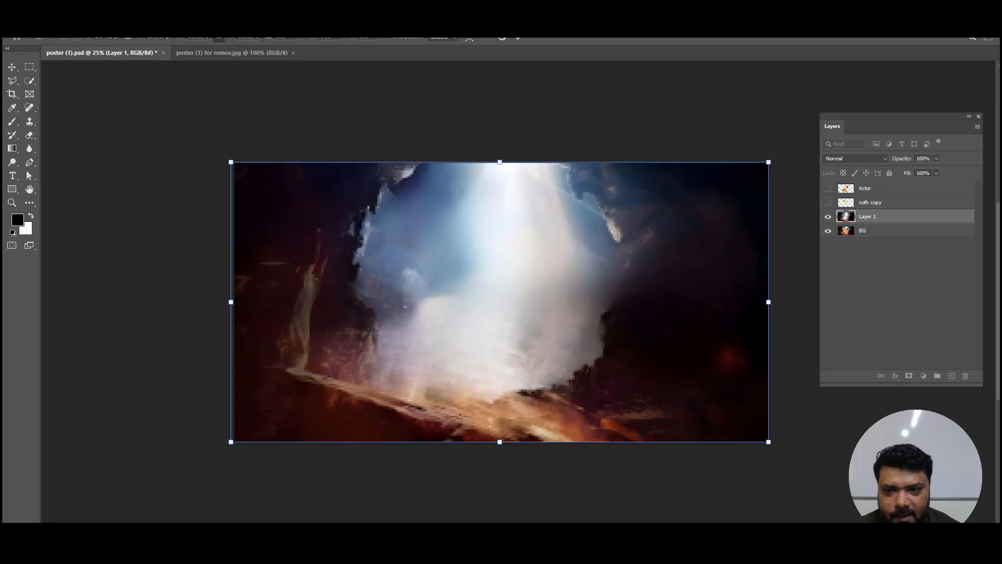
pyautogui.press('Return')
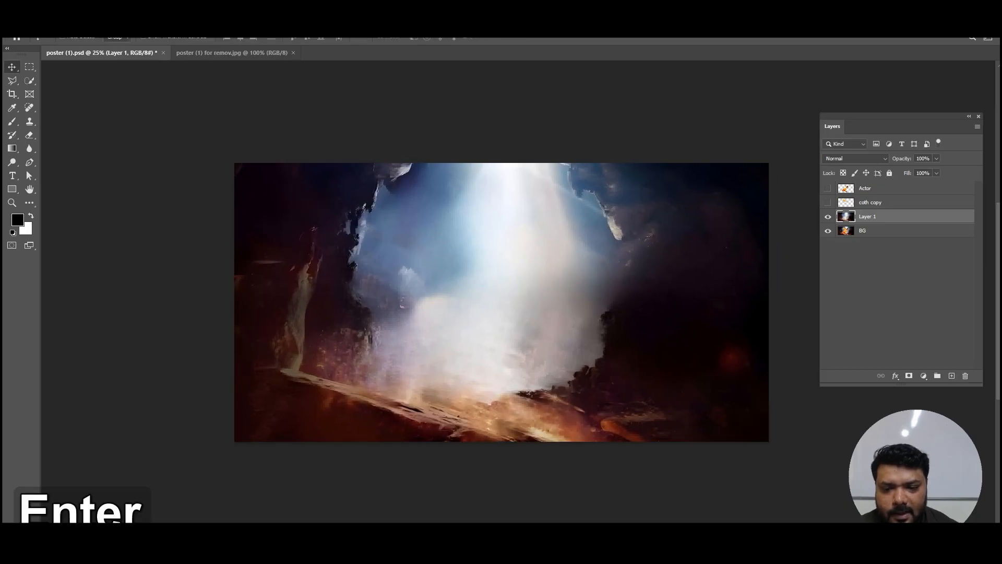
# Step: Hide BG, show the Actor and coth copy layers, and test-move both together over the clean background, undoing the move
pyautogui.click(887, 231)
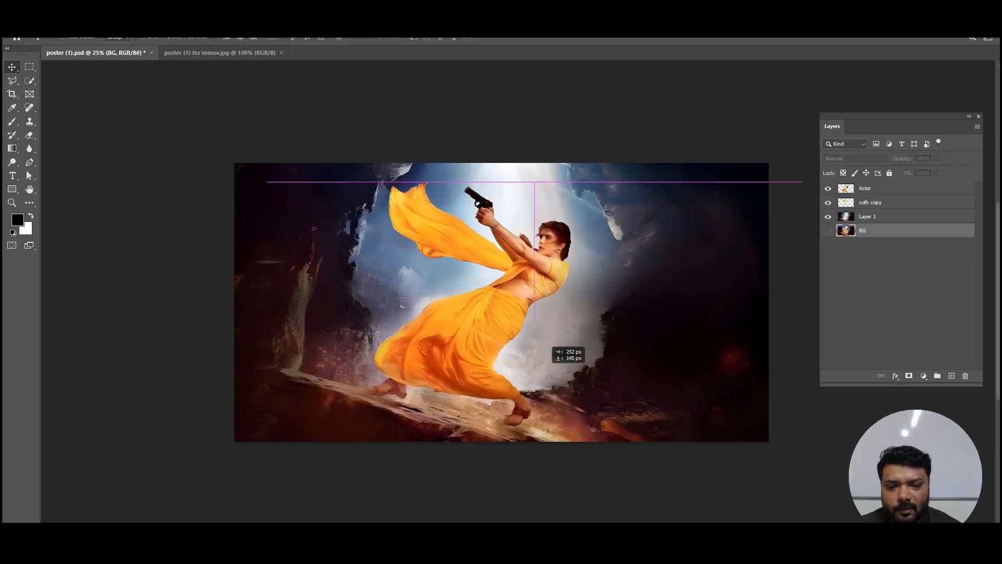
pyautogui.hotkey('ctrl', 'z')
pyautogui.click(887, 188)
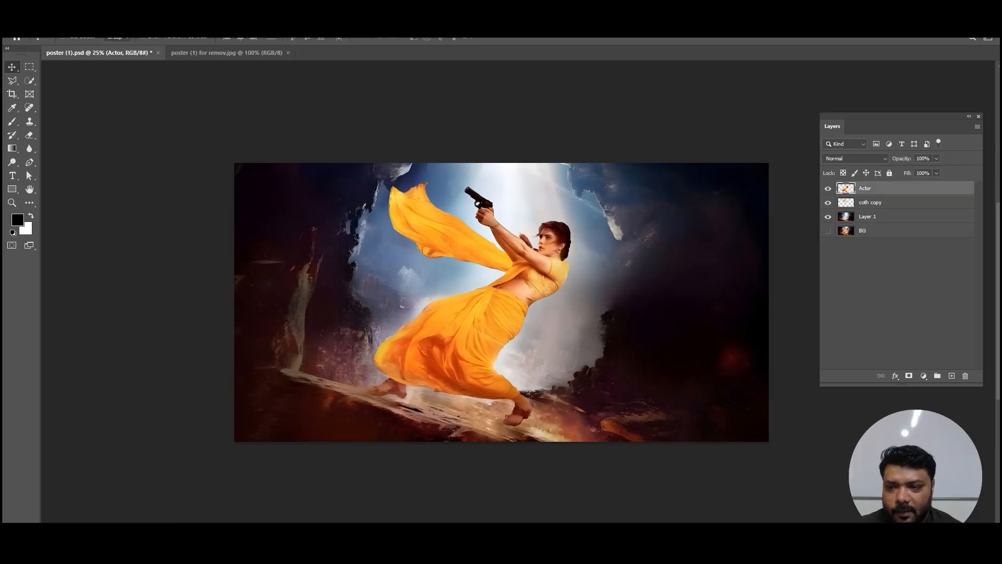
pyautogui.keyDown('shift'); pyautogui.click(887, 203); pyautogui.keyUp('shift')
pyautogui.moveTo(512, 288); pyautogui.dragTo(592, 311)
pyautogui.hotkey('ctrl', 'z')
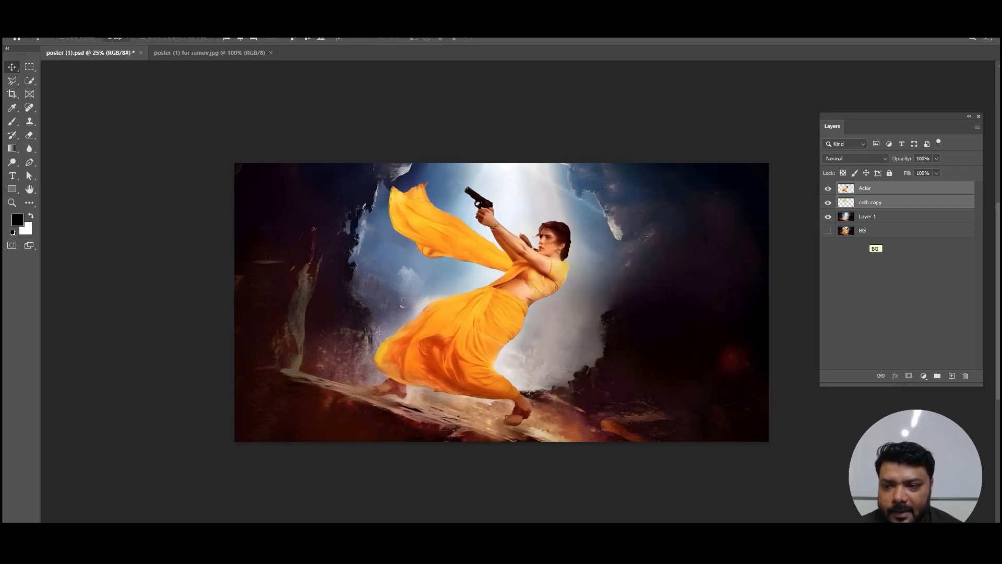
# Step: Select the BG layer and save the layered poster document
pyautogui.click(869, 232)
pyautogui.hotkey('ctrl', 's')
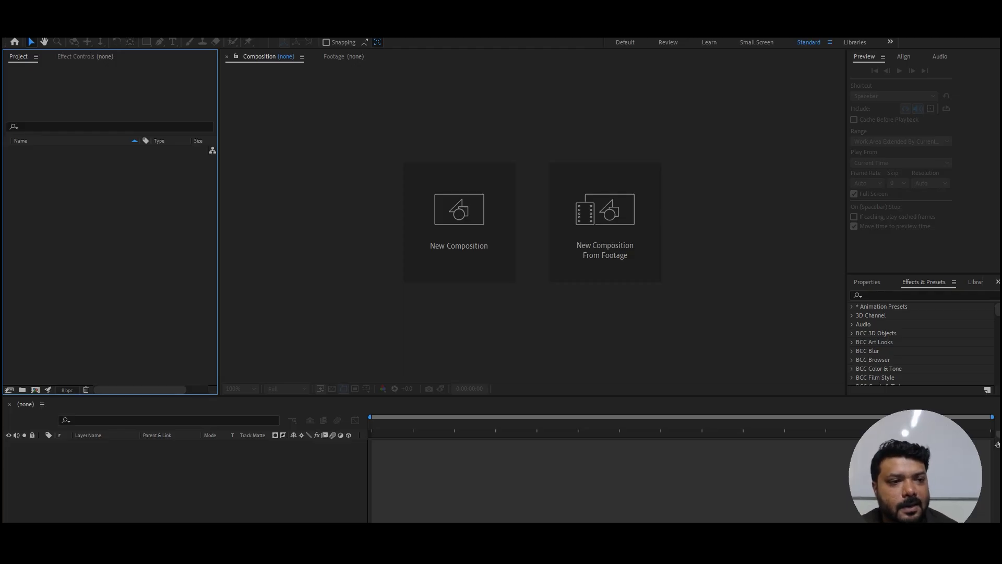
# Step: Import poster (1).psd into the project as Composition - Retain Layer Sizes with editable layer styles
pyautogui.hotkey('ctrl', 'i')
pyautogui.doubleClick(591, 129)
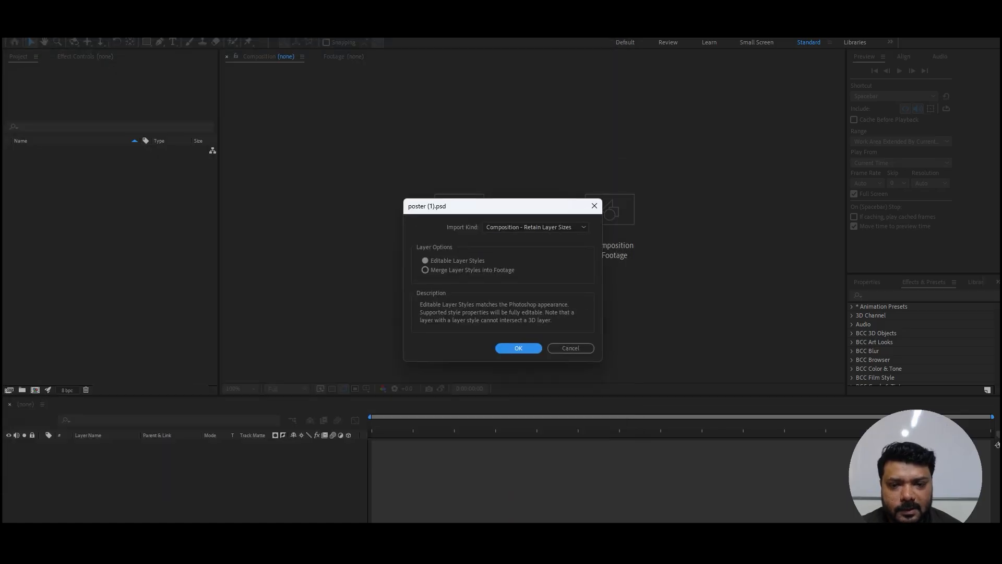
pyautogui.click(536, 227)
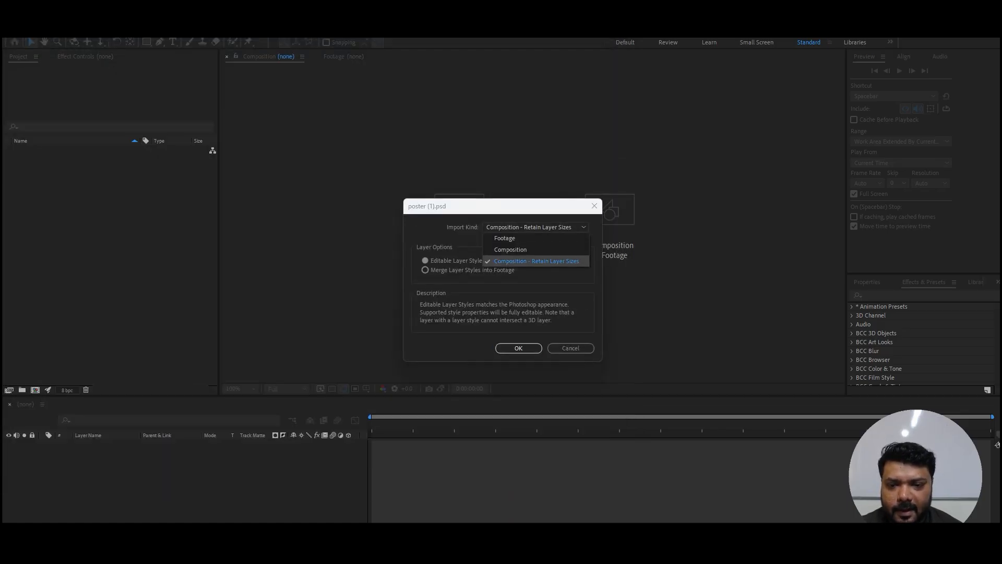
pyautogui.click(536, 261)
pyautogui.click(519, 348)
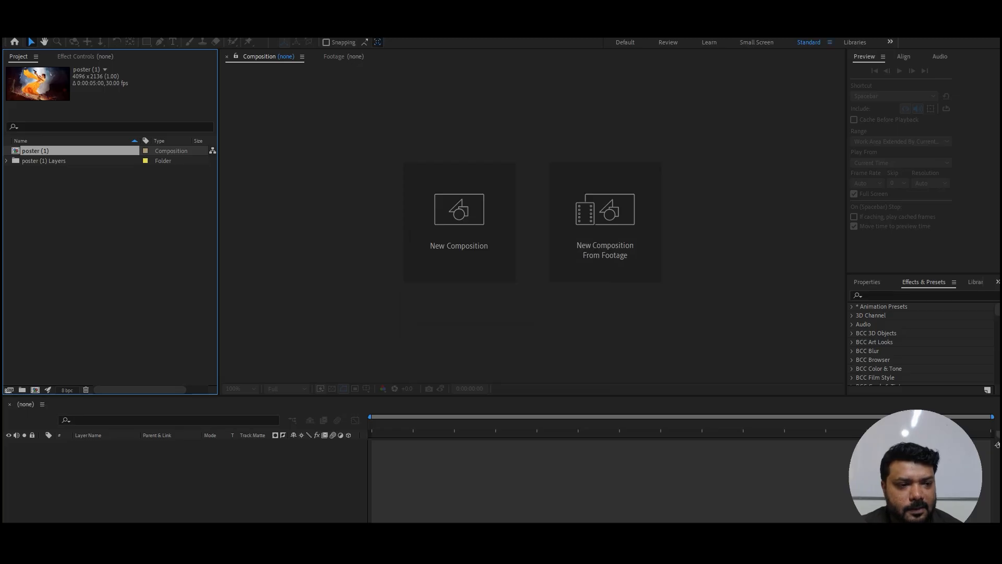
# Step: Open the poster (1) composition and delete its BG layer
pyautogui.doubleClick(36, 151)
pyautogui.scroll(2, 532, 240)
pyautogui.scroll(-3, 531, 240)
pyautogui.scroll(1, 532, 240)
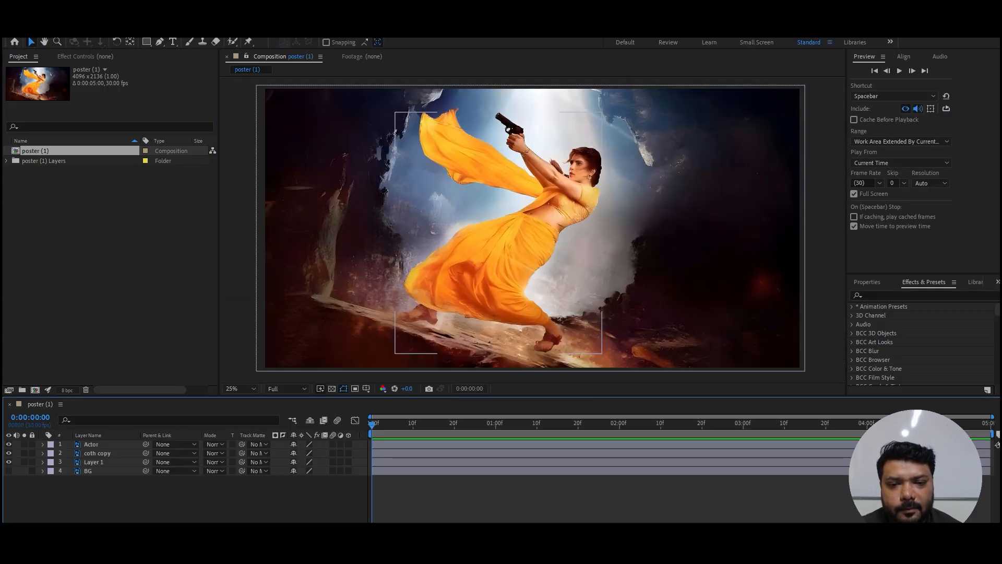
pyautogui.click(87, 470)
pyautogui.press('Delete')
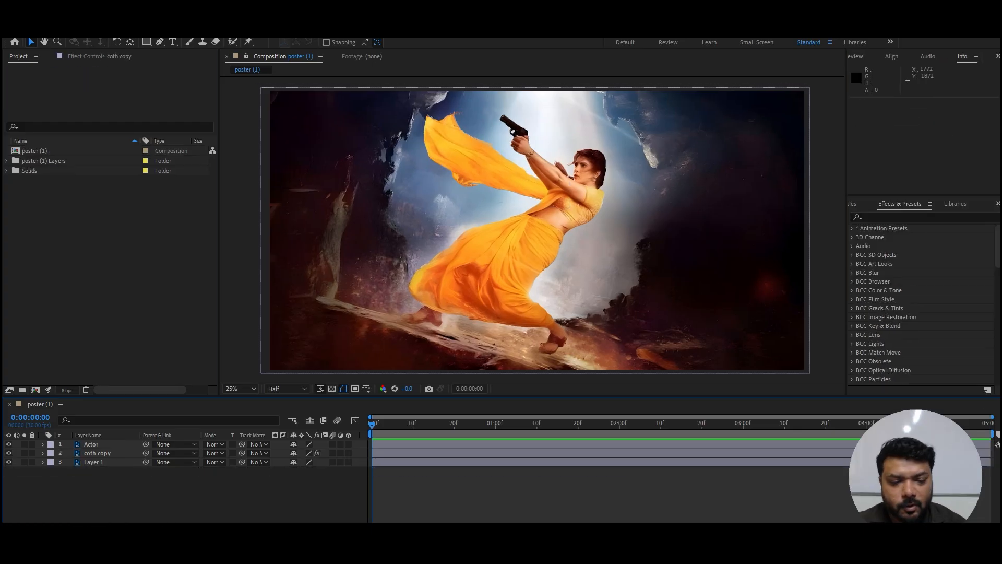
# Step: Toggle the visibility of the Actor, coth copy and Layer 1 layers to check the separated poster elements
pyautogui.click(9, 453)
pyautogui.click(9, 461)
pyautogui.click(8, 453)
pyautogui.click(8, 444)
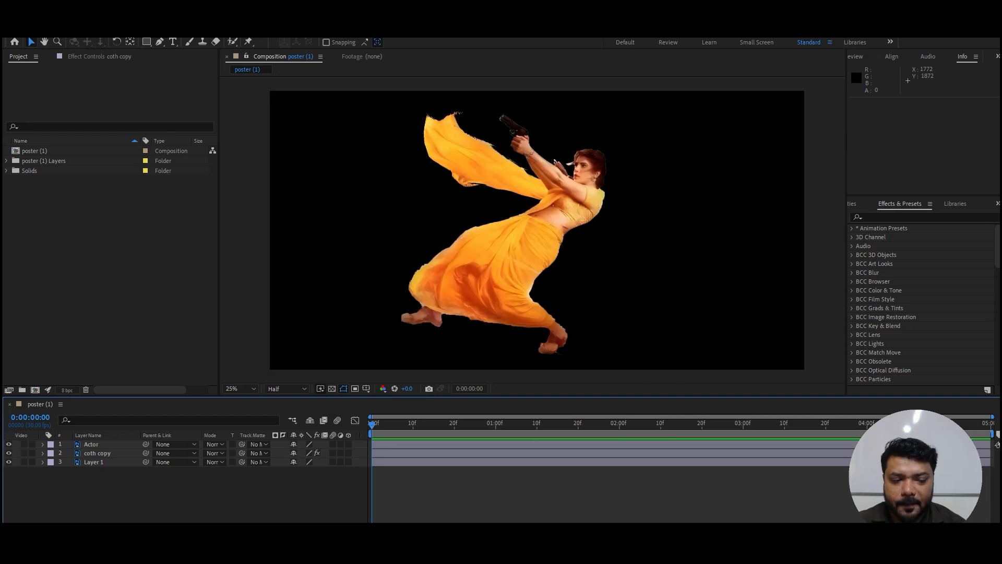
pyautogui.click(8, 462)
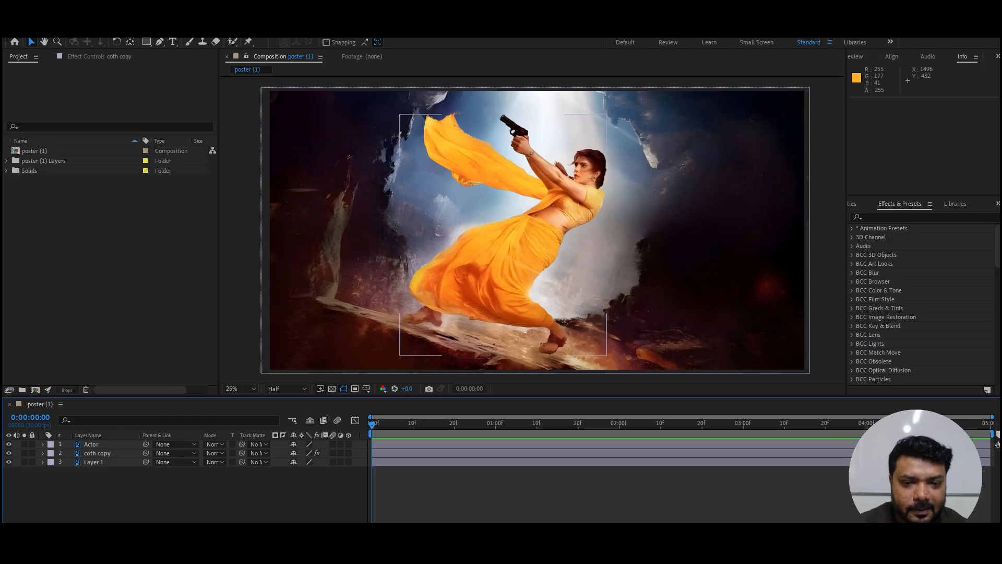
pyautogui.click(97, 453)
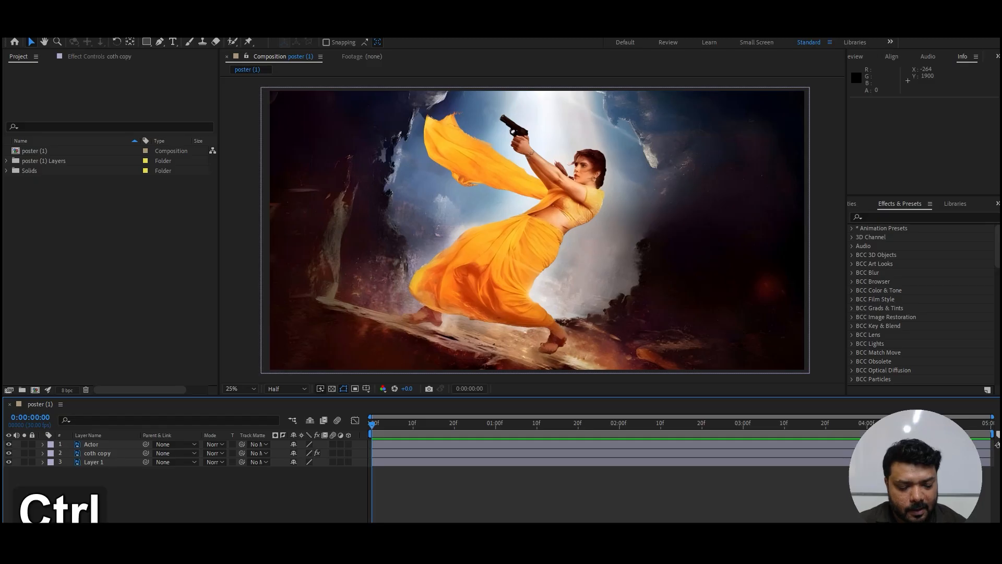
# Step: Create a new 1920x1080, 30 fps, 5-second composition named waves
pyautogui.hotkey('ctrl', 'n')
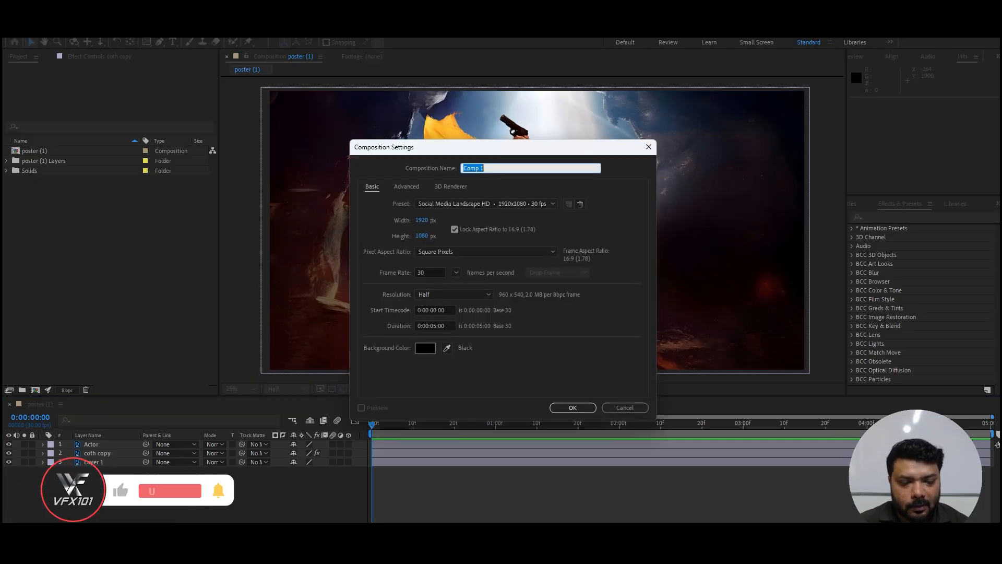
pyautogui.write('waves')
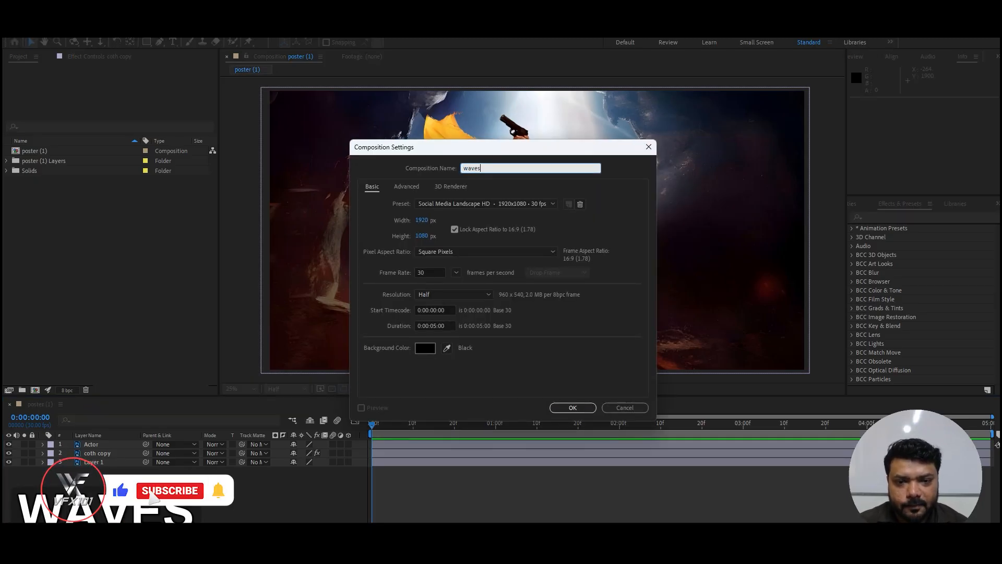
pyautogui.press('Return')
# Step: Start a new 1920x1080 solid in the waves composition and give it a dark gray color
pyautogui.click(90, 30)
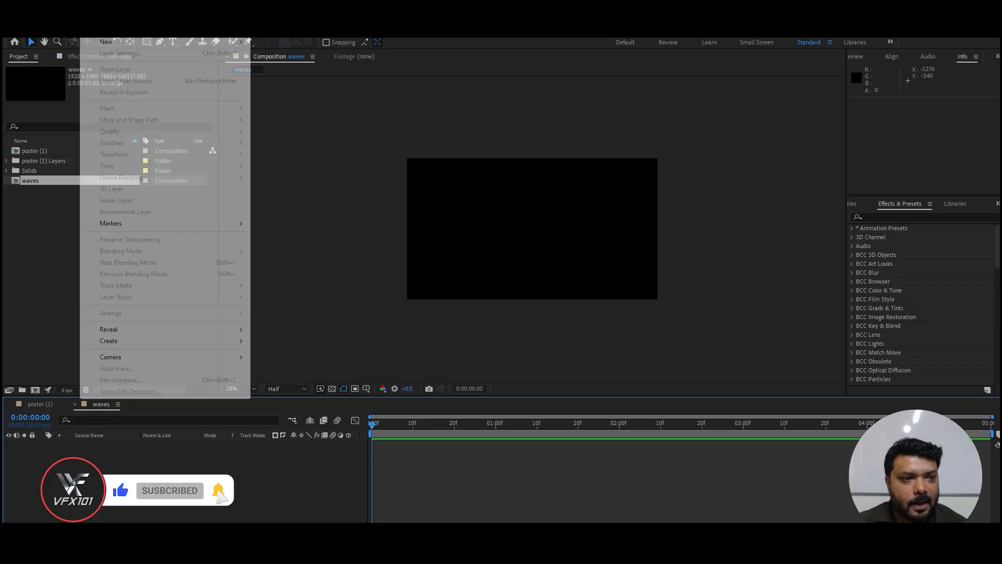
pyautogui.moveTo(106, 42)
pyautogui.click(276, 53)
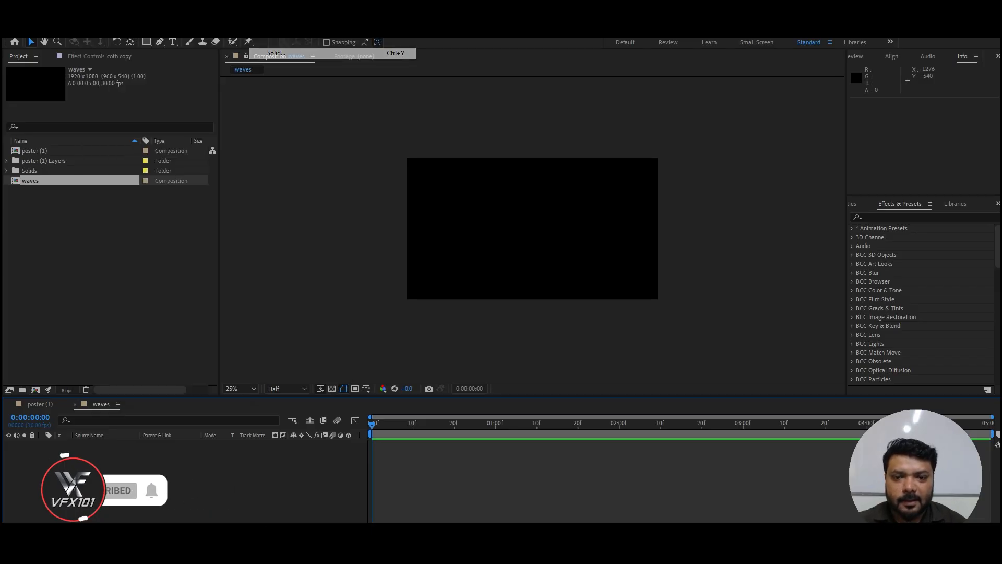
pyautogui.click(498, 352)
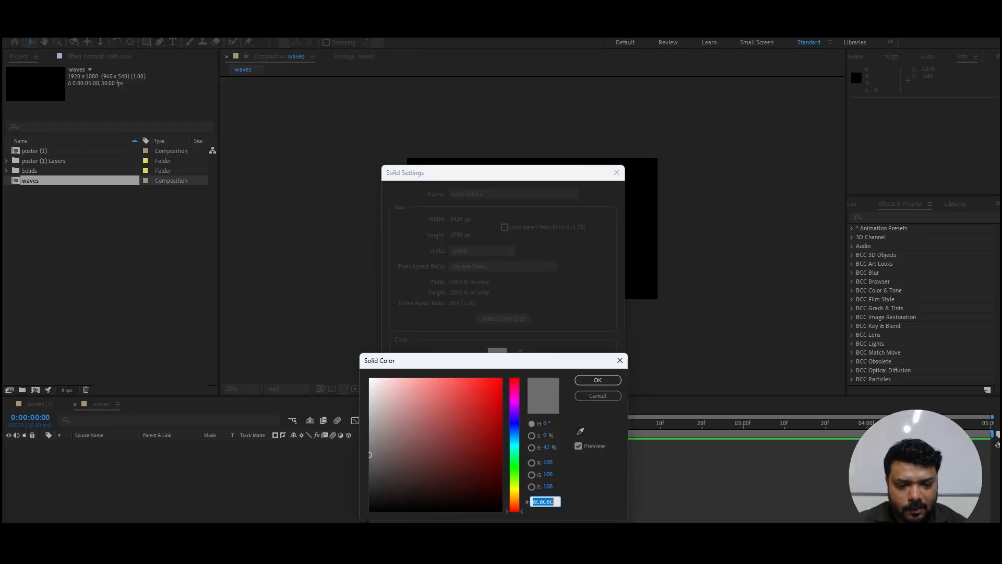
pyautogui.click(597, 380)
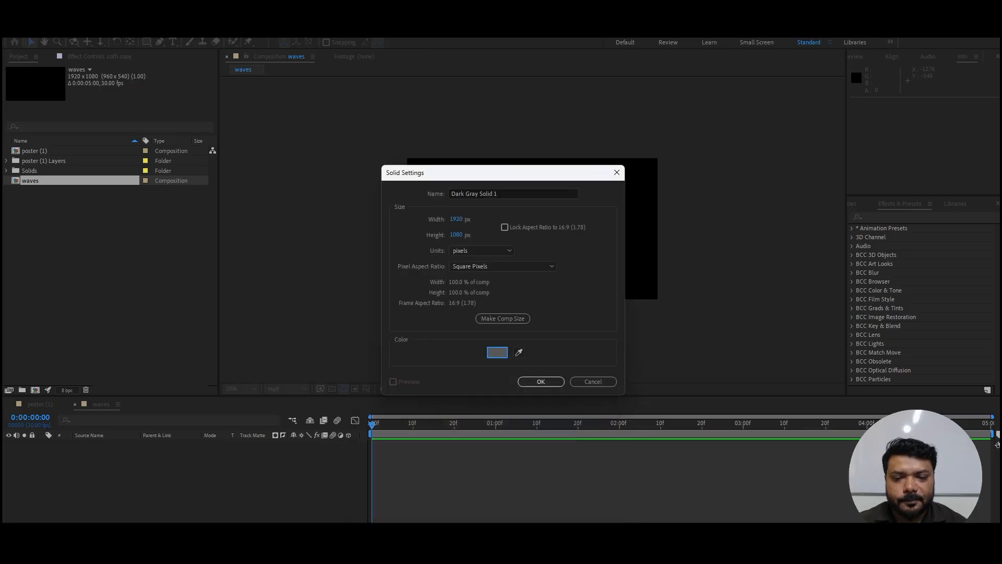
# Step: Name the new solid wave map and add it to the composition
pyautogui.click(514, 194)
pyautogui.hotkey('ctrl', 'a')
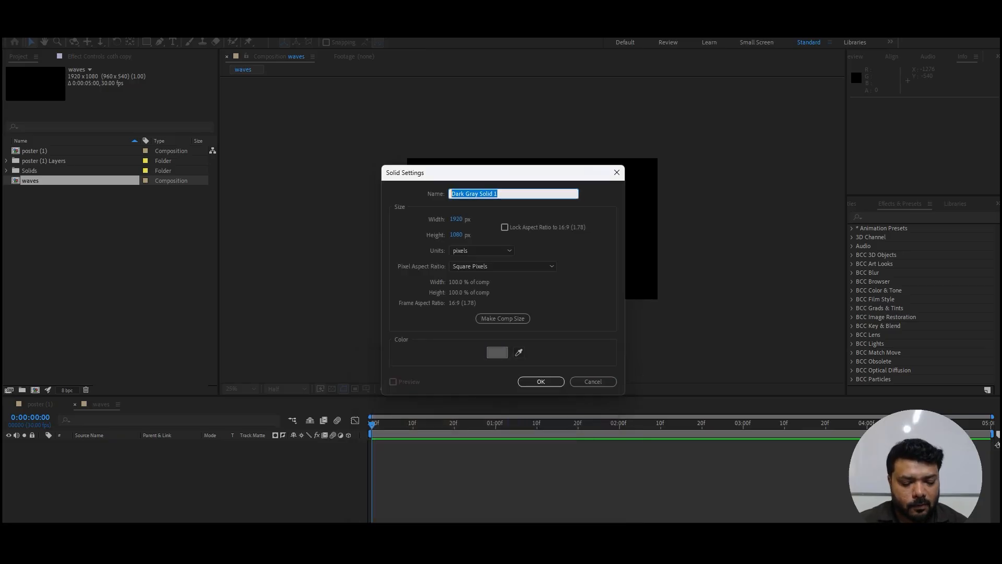
pyautogui.write('wab')
pyautogui.press('BackSpace')
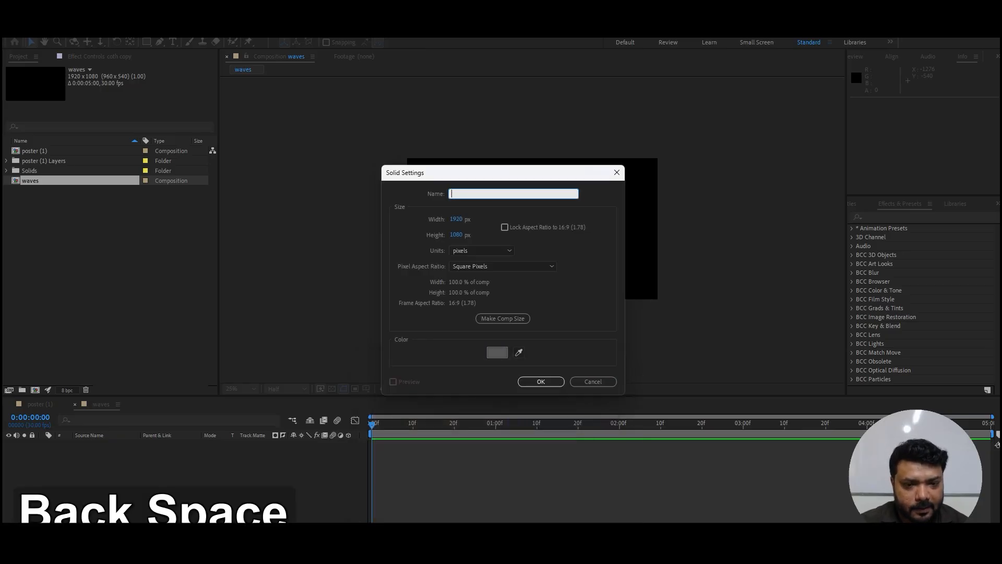
pyautogui.write('wave maop')
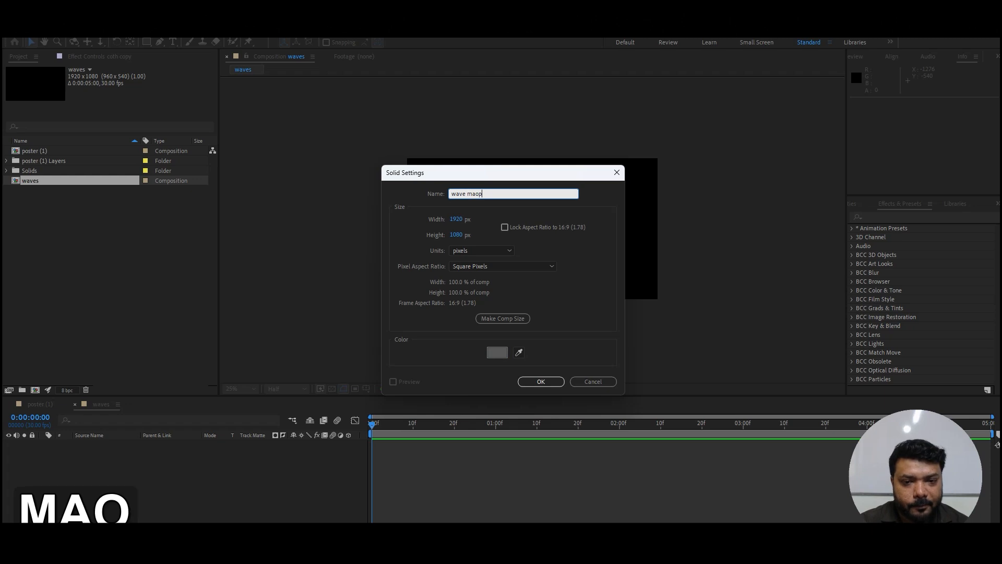
pyautogui.press('BackSpace')
pyautogui.press('BackSpace')
pyautogui.write('p')
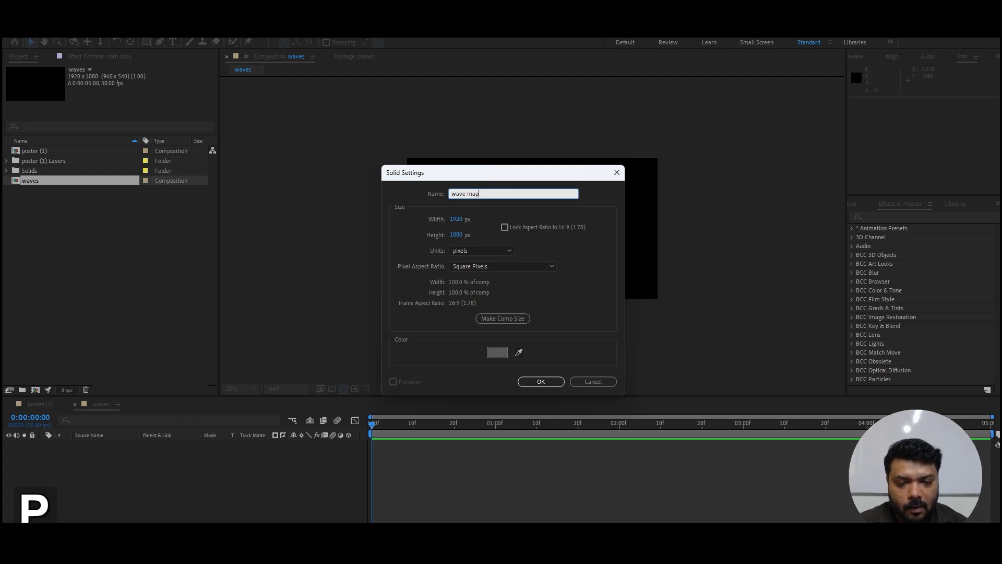
pyautogui.press('Return')
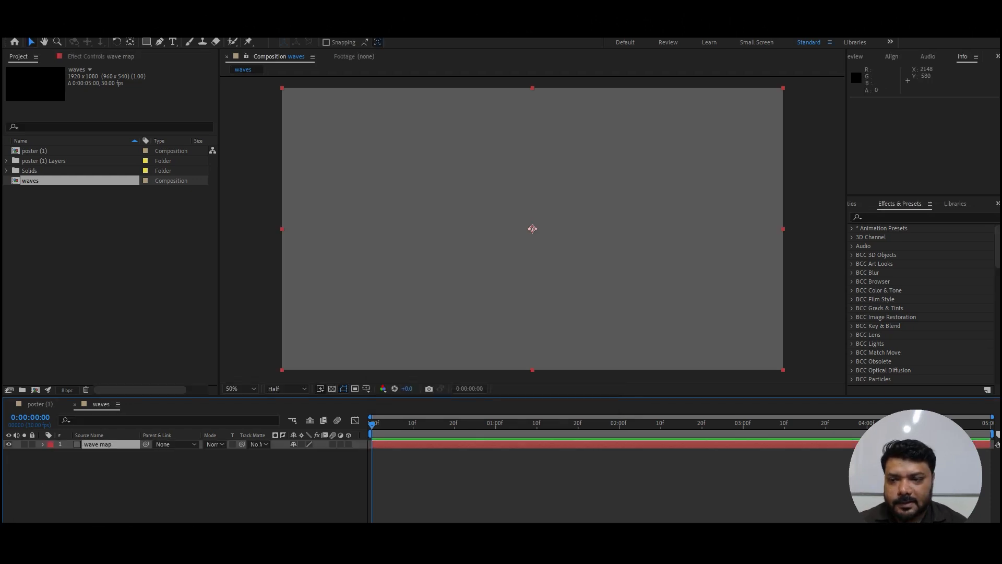
# Step: Search the effects for "world" and apply Wave World to the wave map layer
pyautogui.click(888, 217)
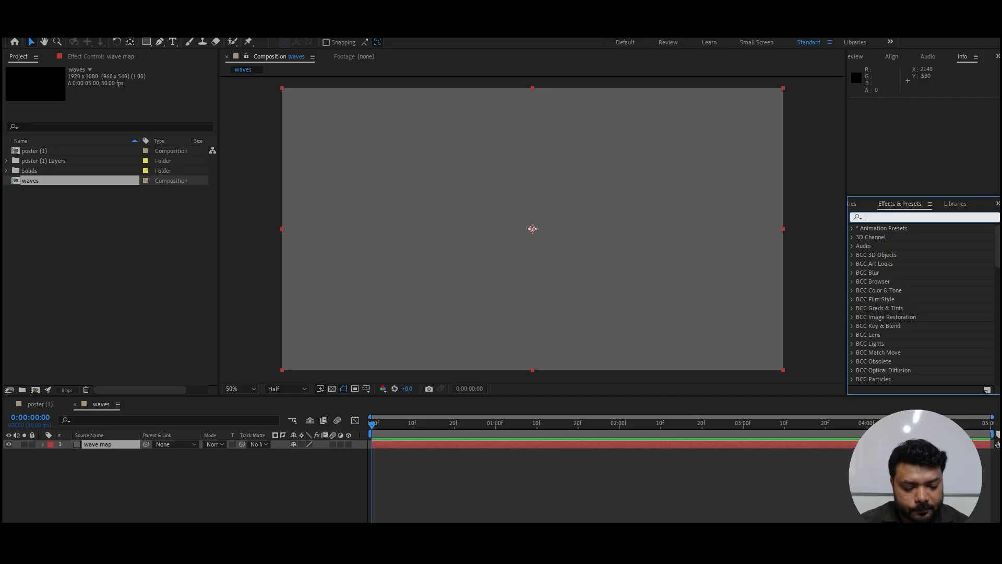
pyautogui.write('wari')
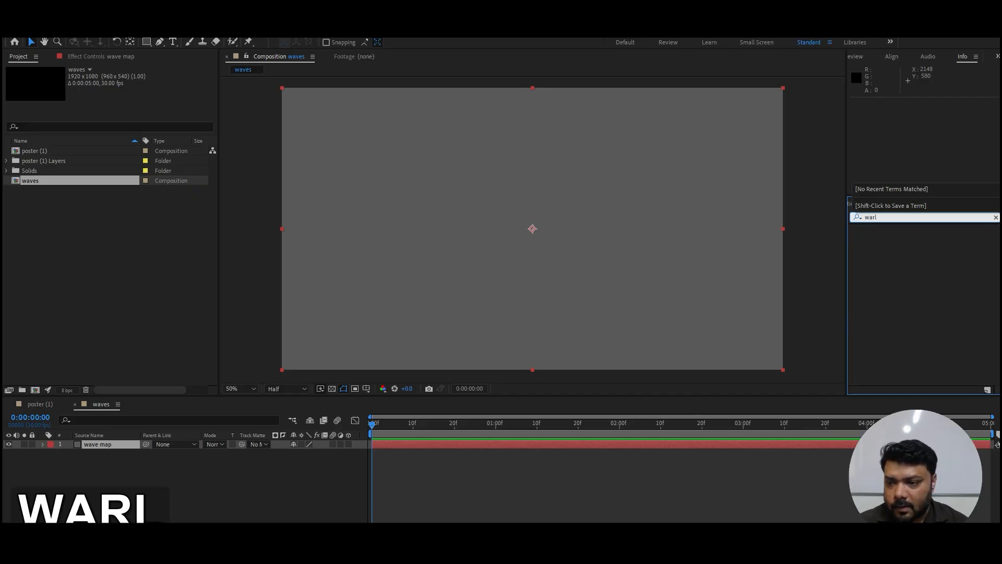
pyautogui.press('BackSpace')
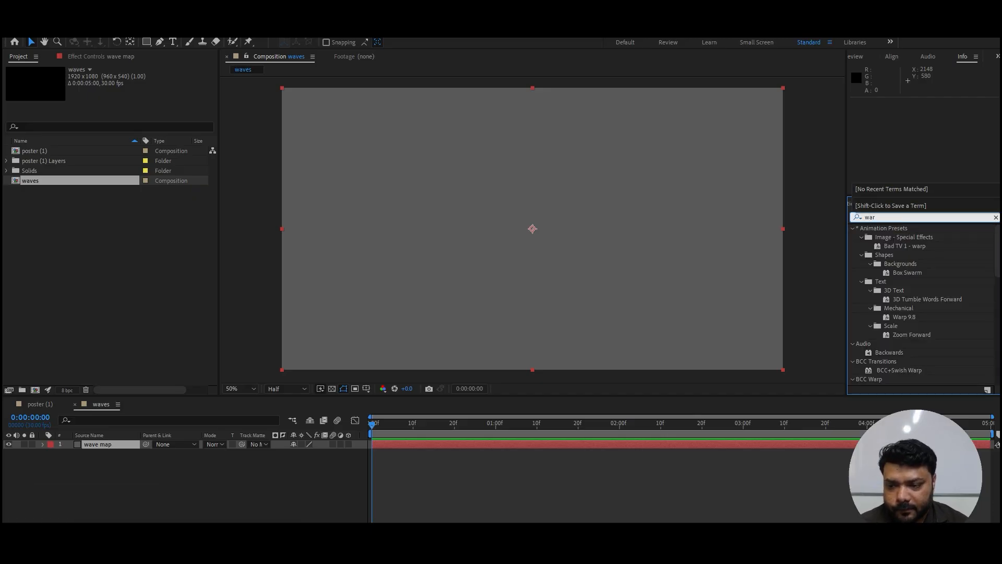
pyautogui.write('ld')
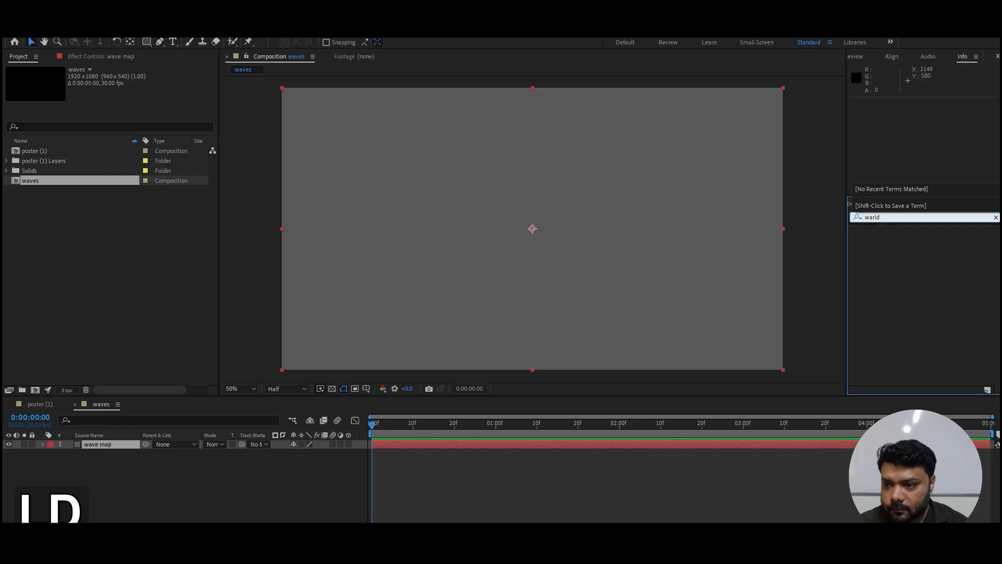
pyautogui.press('BackSpace')
pyautogui.press('BackSpace')
pyautogui.press('BackSpace')
pyautogui.press('BackSpace')
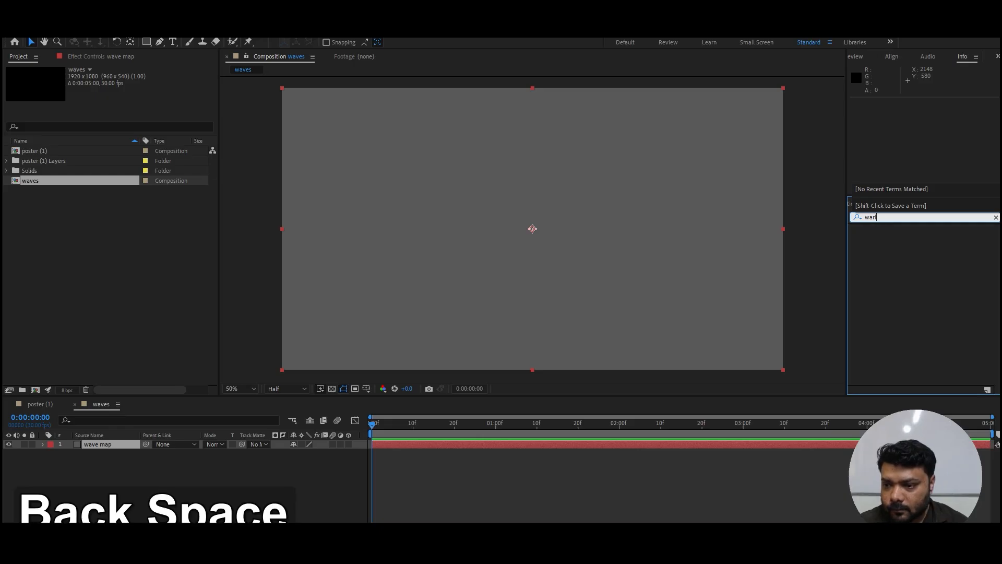
pyautogui.write('orld')
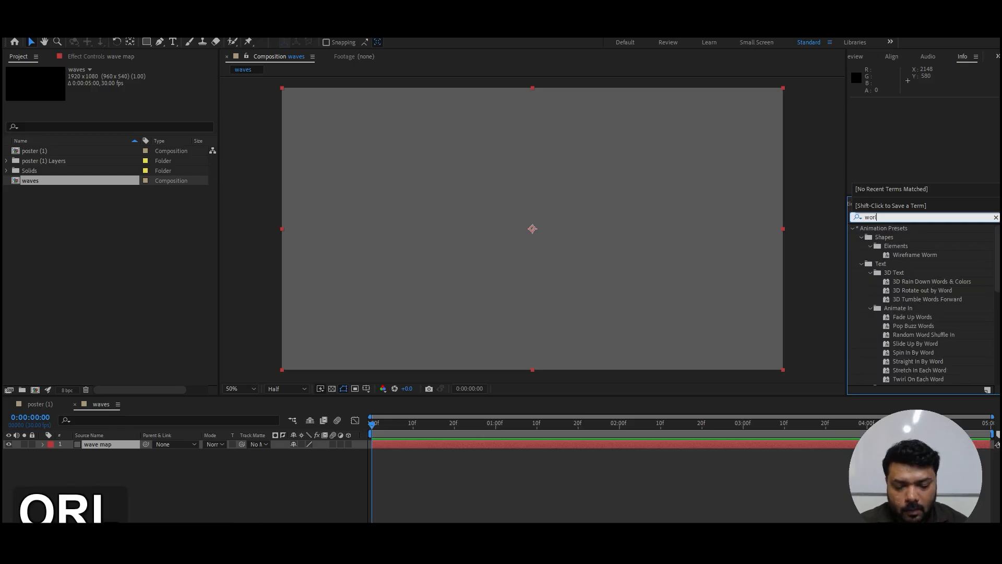
pyautogui.moveTo(891, 246); pyautogui.dragTo(100, 444)
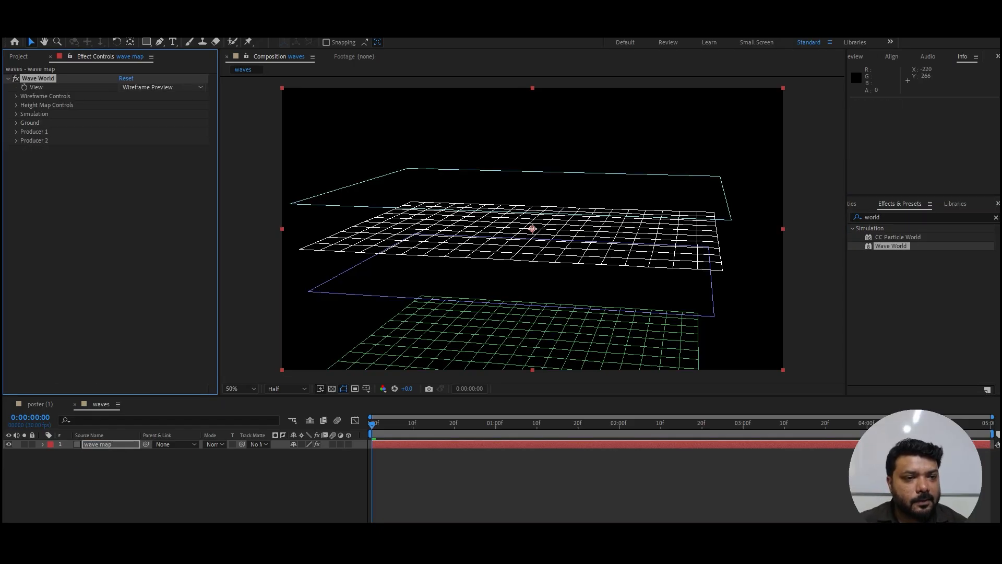
# Step: Set the Wave World view to Height Map and place Producer 1 at about 1614, 748
pyautogui.click(157, 87)
pyautogui.click(154, 99)
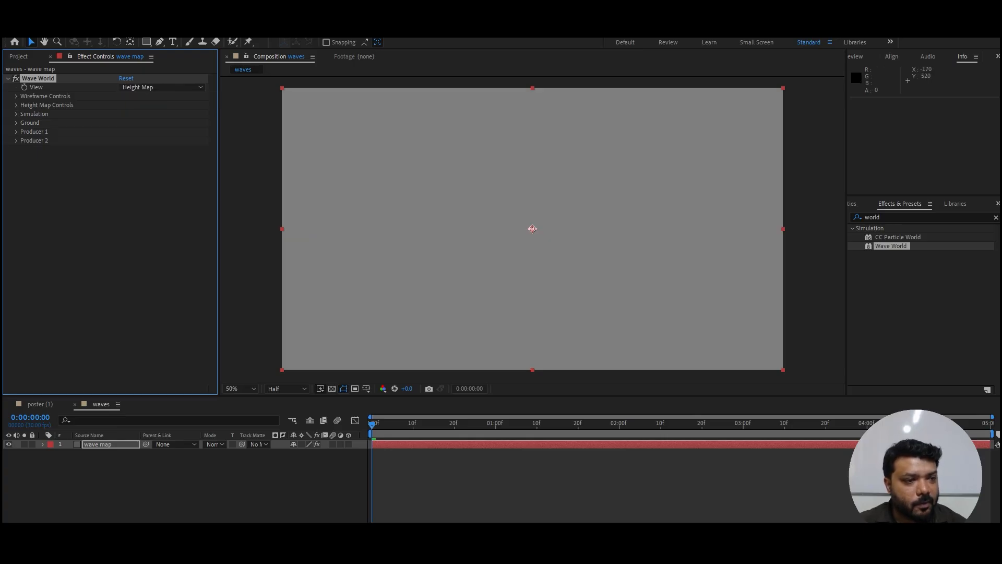
pyautogui.click(16, 132)
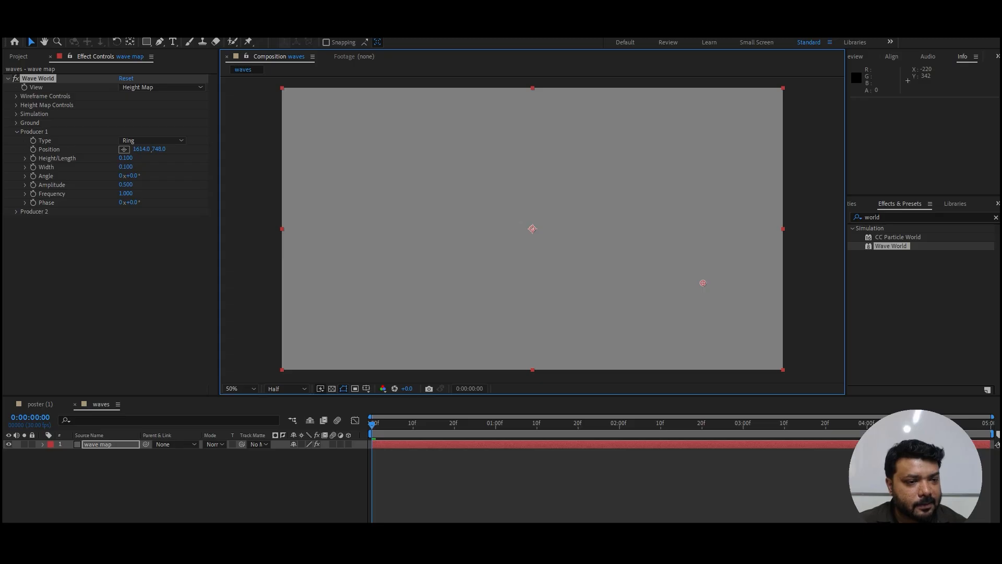
# Step: Set Producer 1's Angle to 30°, Amplitude to 1 and Frequency to 0.5
pyautogui.click(133, 176)
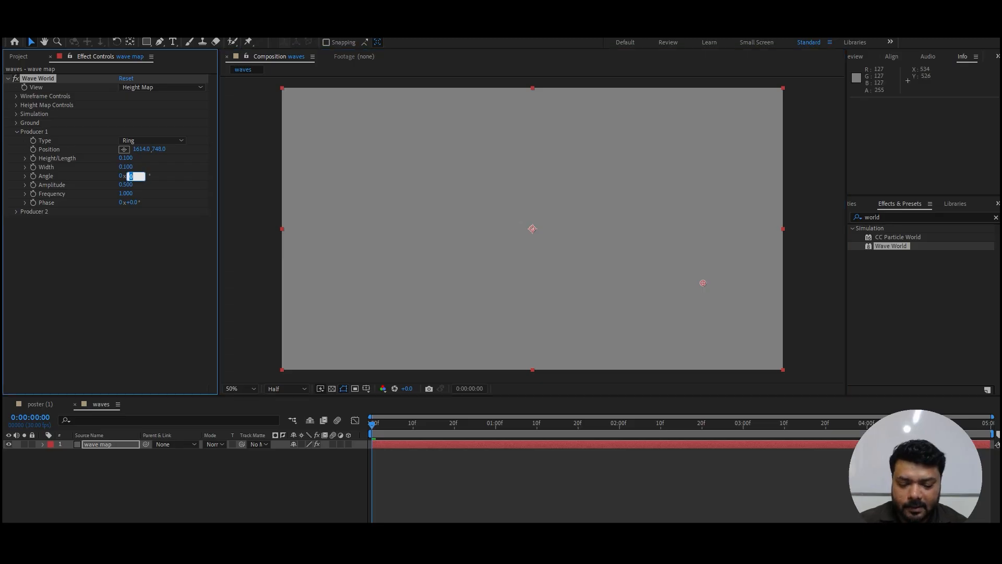
pyautogui.write('30')
pyautogui.press('Return')
pyautogui.click(126, 185)
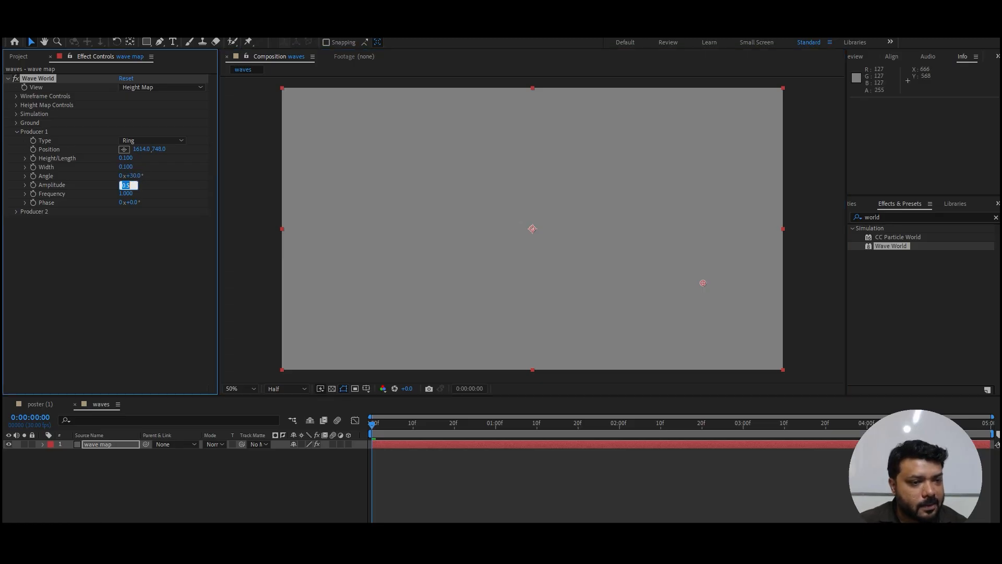
pyautogui.write('1')
pyautogui.press('Return')
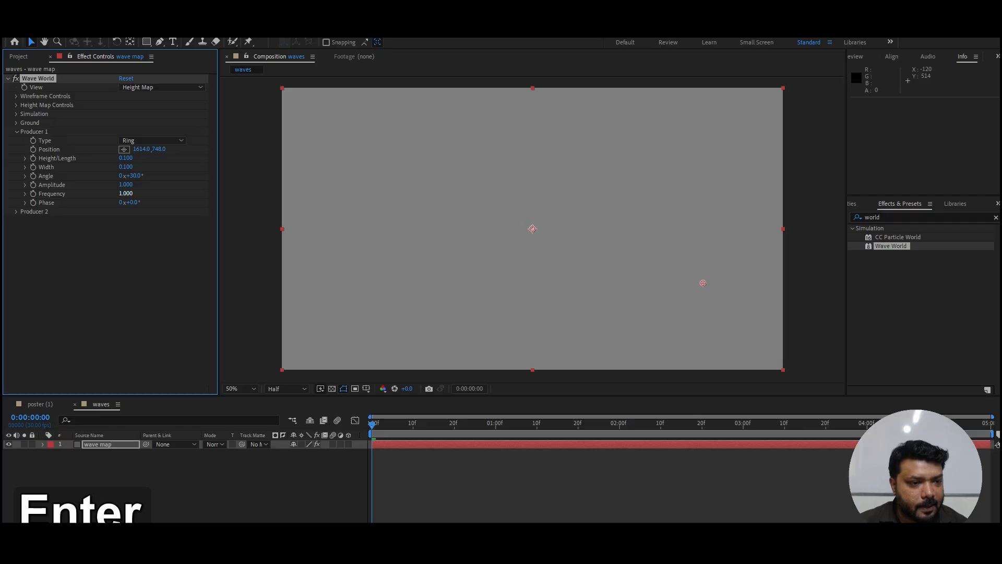
pyautogui.click(125, 194)
pyautogui.write('.5')
pyautogui.press('Return')
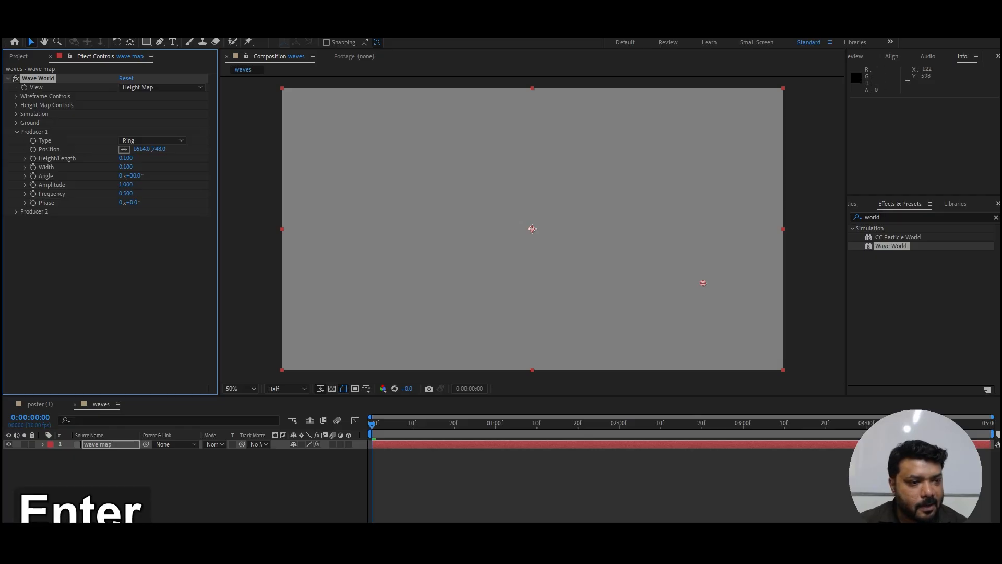
# Step: Preview the wave animation, then set Producer 1's Width to about 0.147 and Height/Length to about 0.095
pyautogui.press('space')
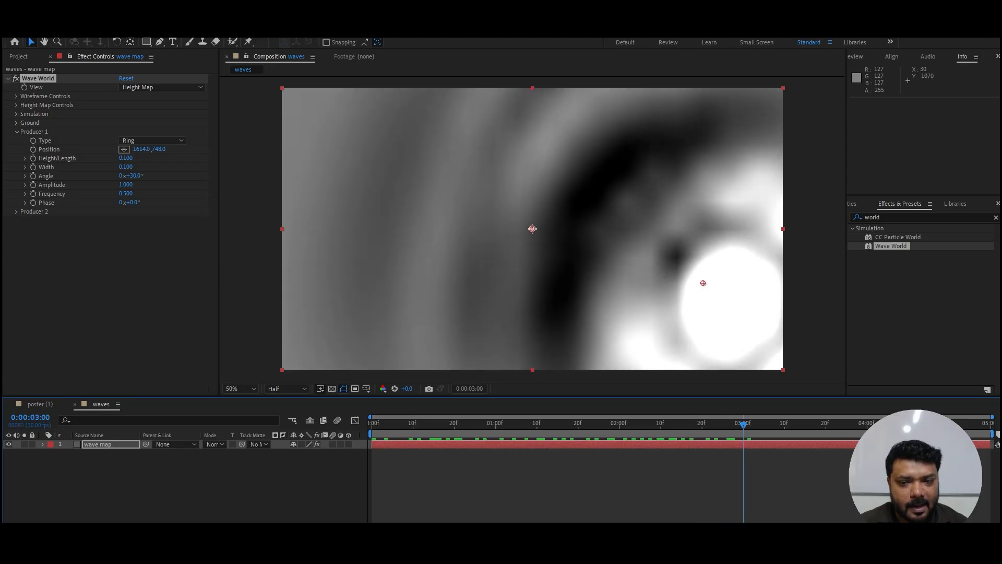
pyautogui.press('space')
pyautogui.press('space')
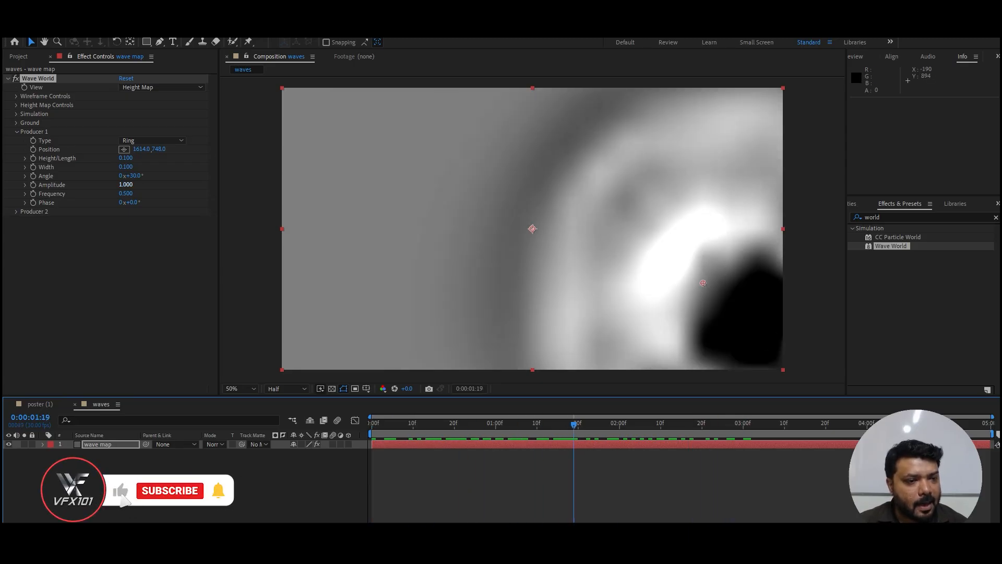
pyautogui.moveTo(125, 167)
pyautogui.mouseDown()
pyautogui.moveTo(113, 167)
pyautogui.moveTo(151, 167)
pyautogui.moveTo(124, 158)
pyautogui.mouseUp()
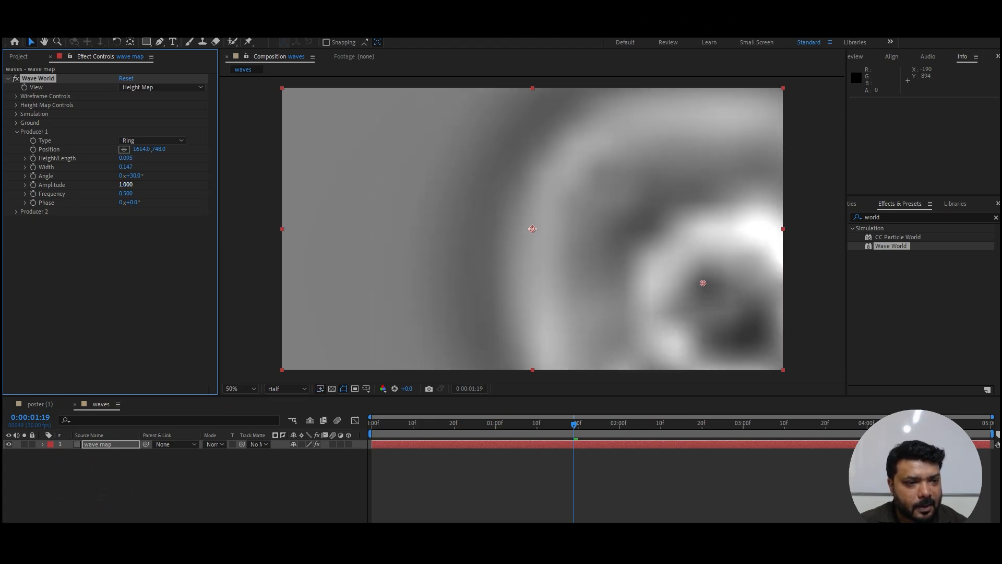
# Step: Set Producer 1's Height/Length to 0.5 and preview the wave animation
pyautogui.click(123, 159)
pyautogui.write('.5')
pyautogui.press('Return')
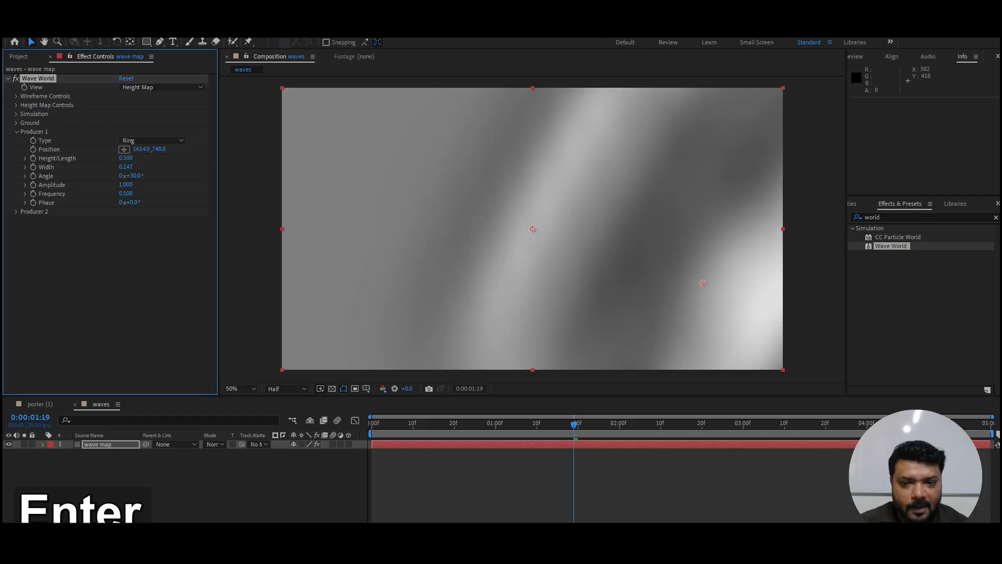
pyautogui.press('space')
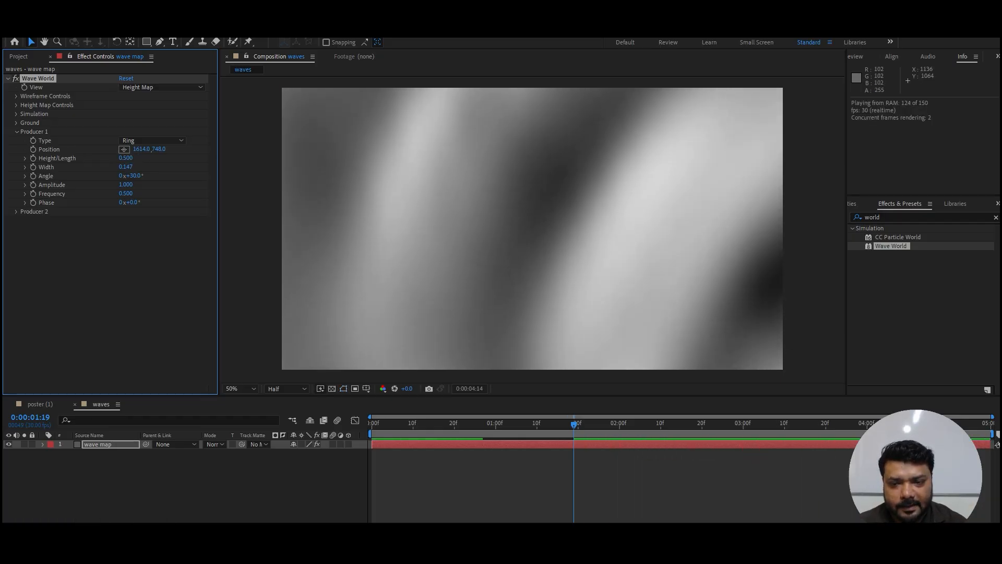
pyautogui.press('space')
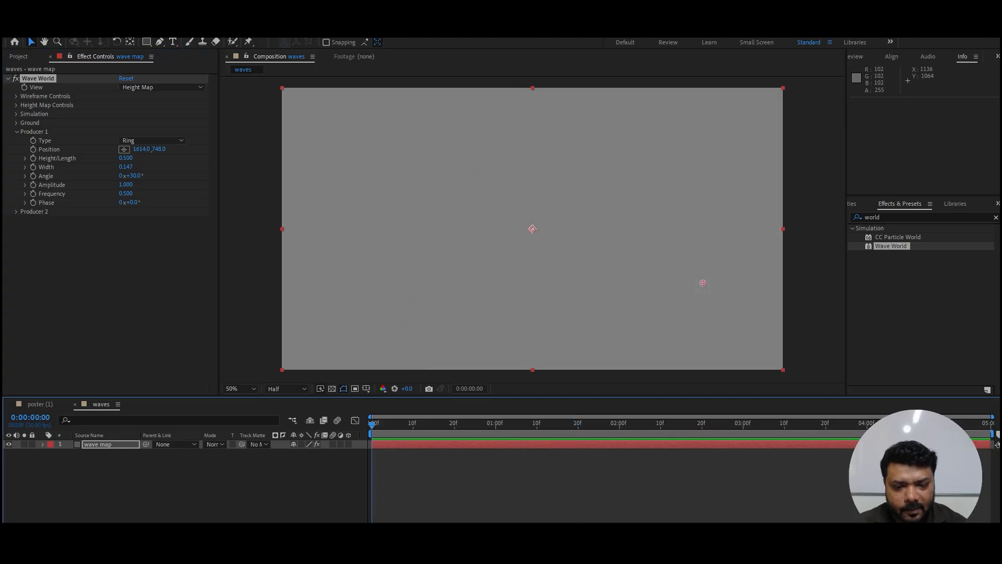
# Step: Shift the wave map layer two seconds earlier and extend its end to cover the whole waves composition
pyautogui.moveTo(615, 444); pyautogui.dragTo(368, 444)
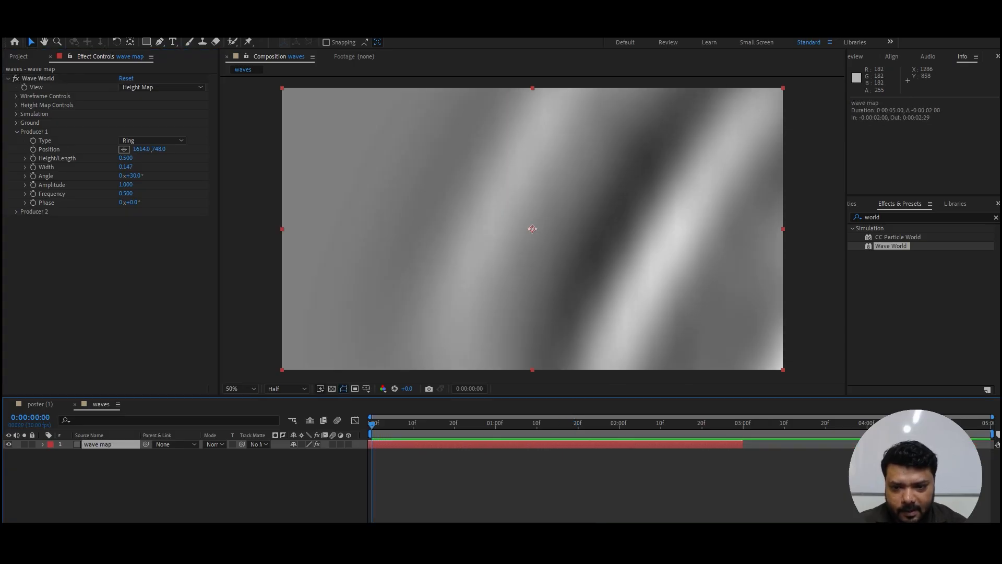
pyautogui.moveTo(742, 444); pyautogui.dragTo(992, 444)
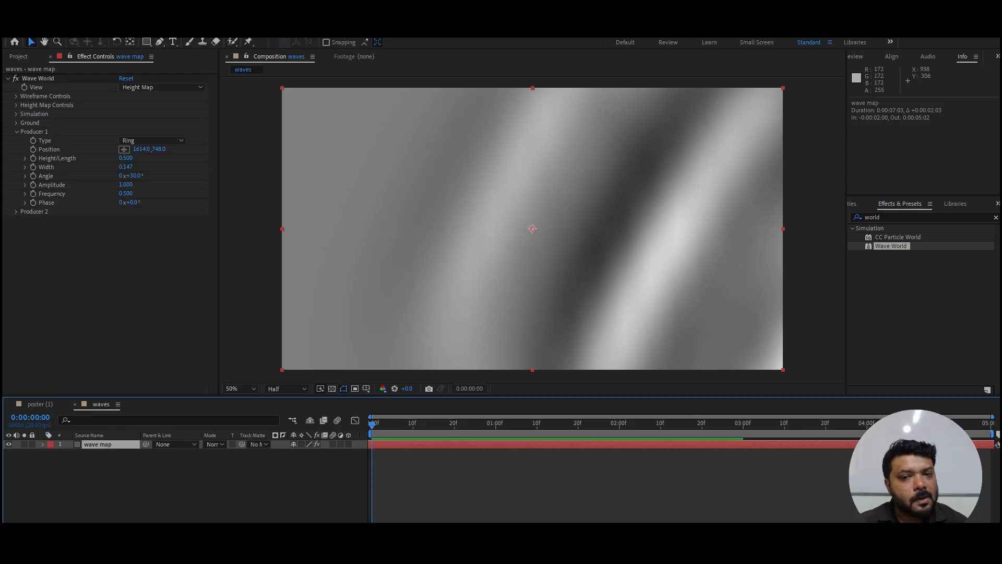
# Step: Set Producer 1's Frequency to about 0.81 and Phase to about 43°, and preview the wave animation
pyautogui.moveTo(133, 202)
pyautogui.mouseDown()
pyautogui.moveTo(171, 202)
pyautogui.moveTo(133, 193)
pyautogui.moveTo(142, 194)
pyautogui.mouseUp()
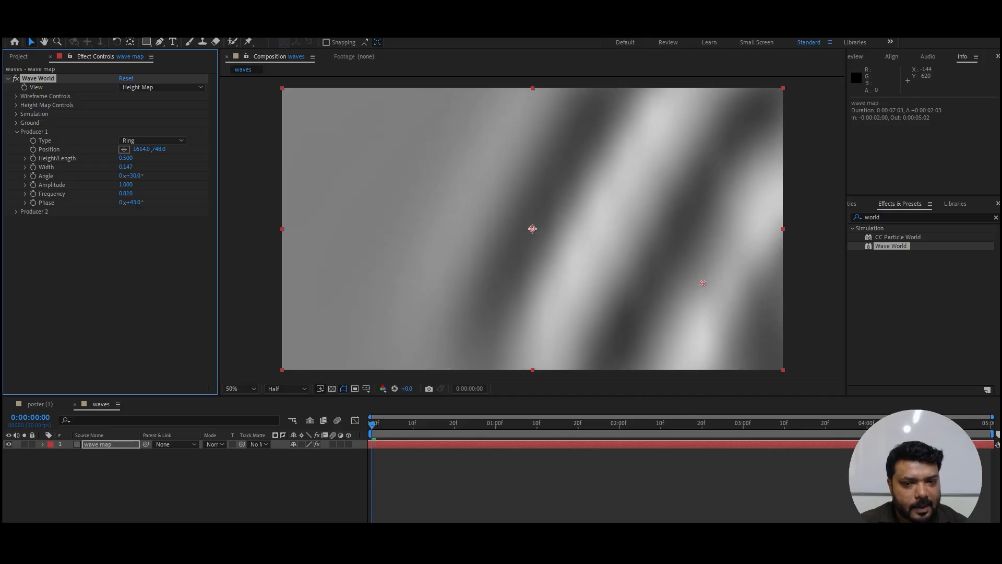
pyautogui.press('space')
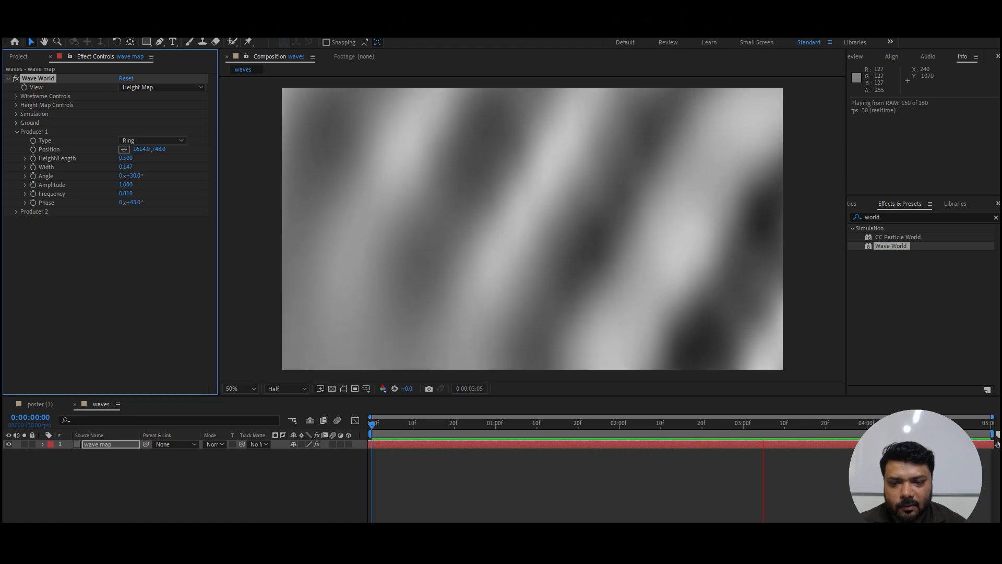
pyautogui.press('space')
pyautogui.click(553, 423)
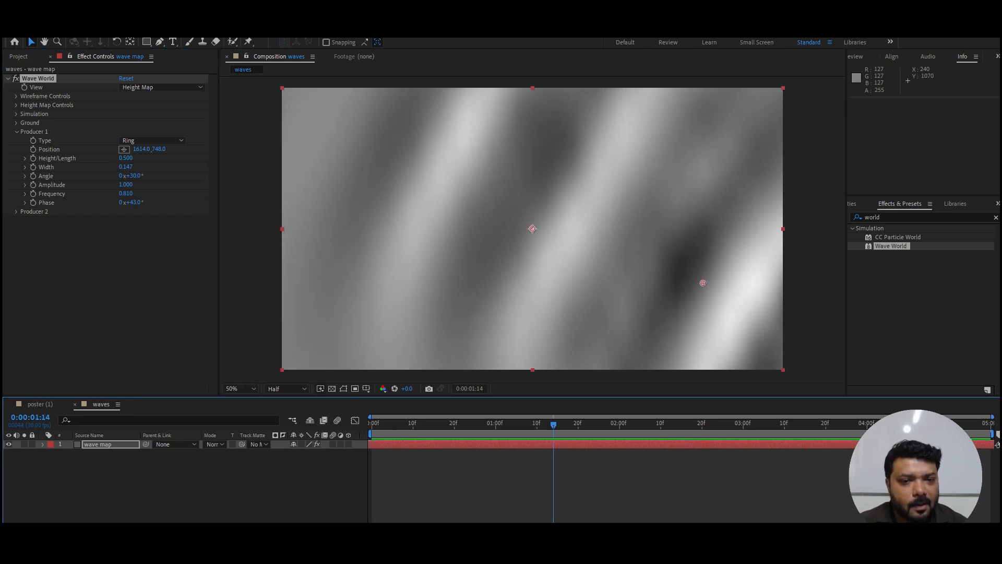
# Step: Set the Wave World simulation's Grid Resolution to 60 and preview the wave animation
pyautogui.click(16, 131)
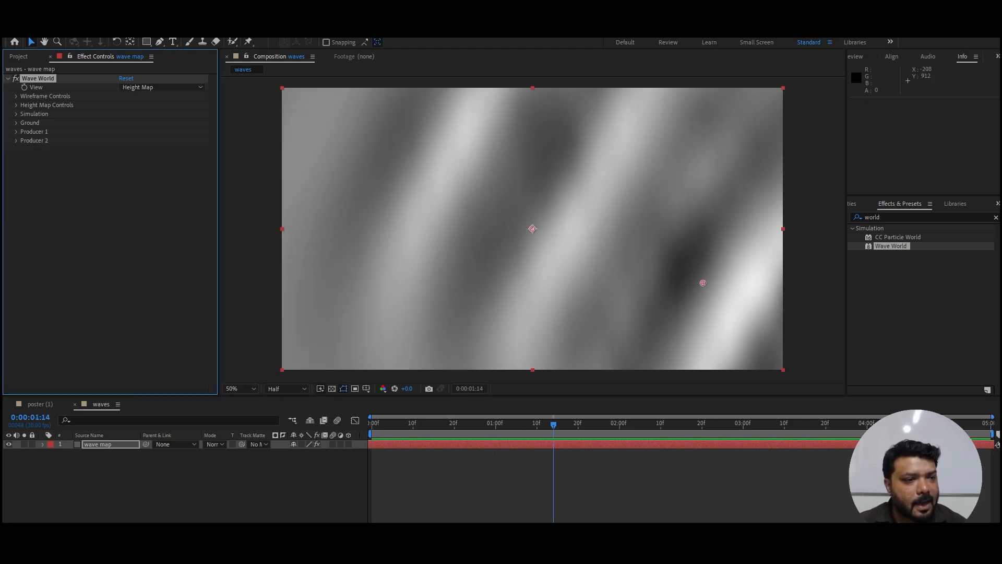
pyautogui.click(16, 113)
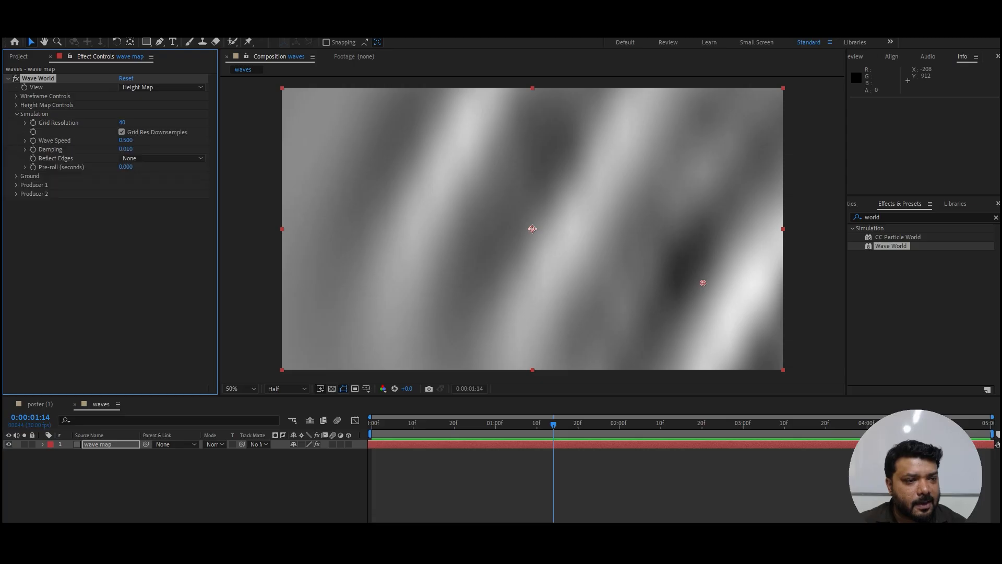
pyautogui.click(123, 122)
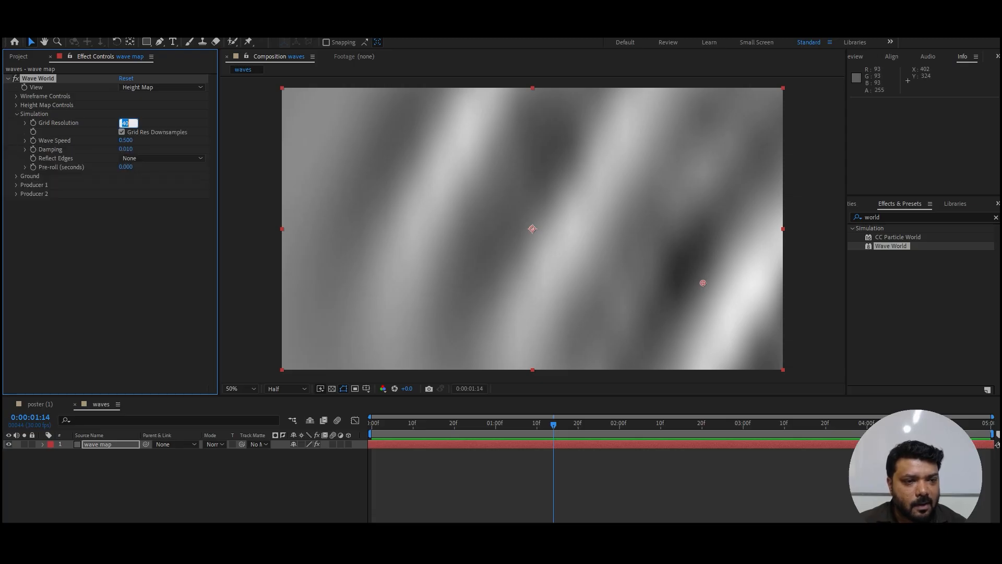
pyautogui.write('60')
pyautogui.press('Return')
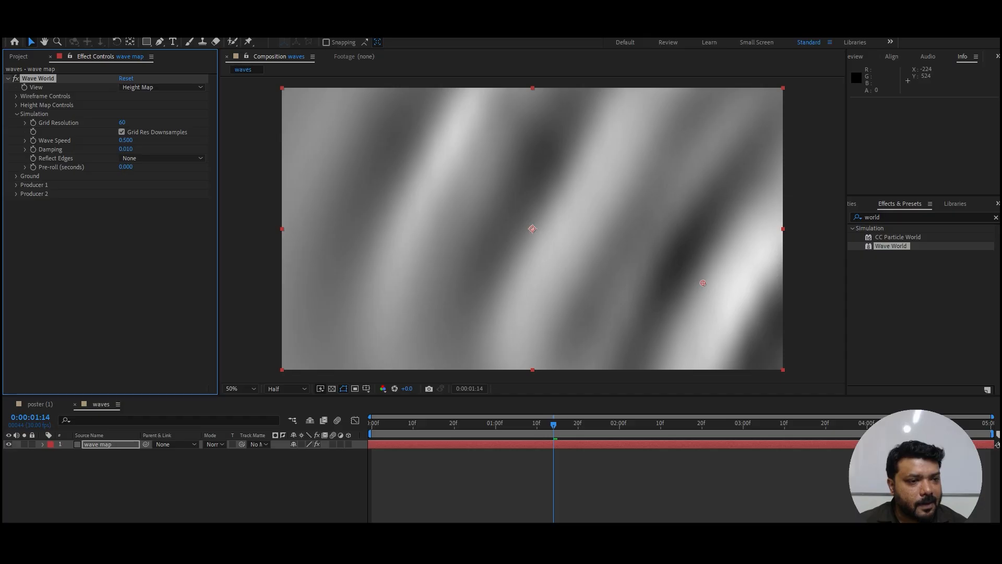
pyautogui.press('space')
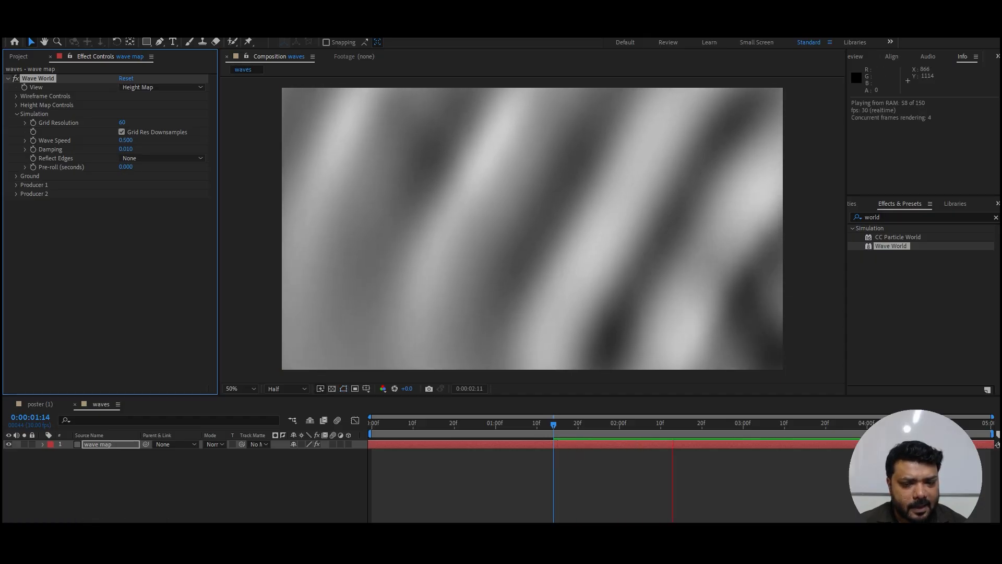
pyautogui.press('space')
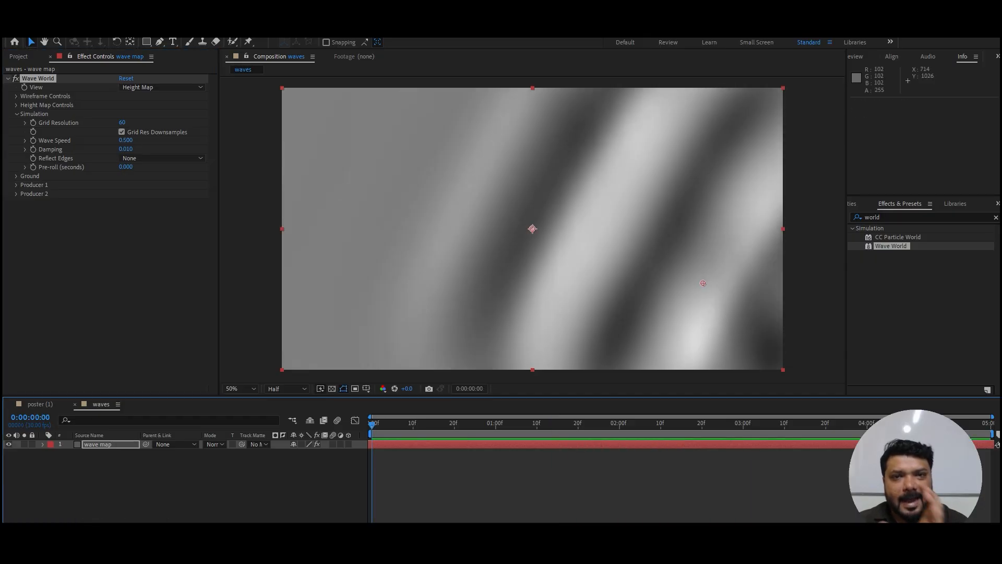
# Step: Add the waves composition to the poster (1) composition below the coth copy layer and fit it to the frame
pyautogui.click(39, 404)
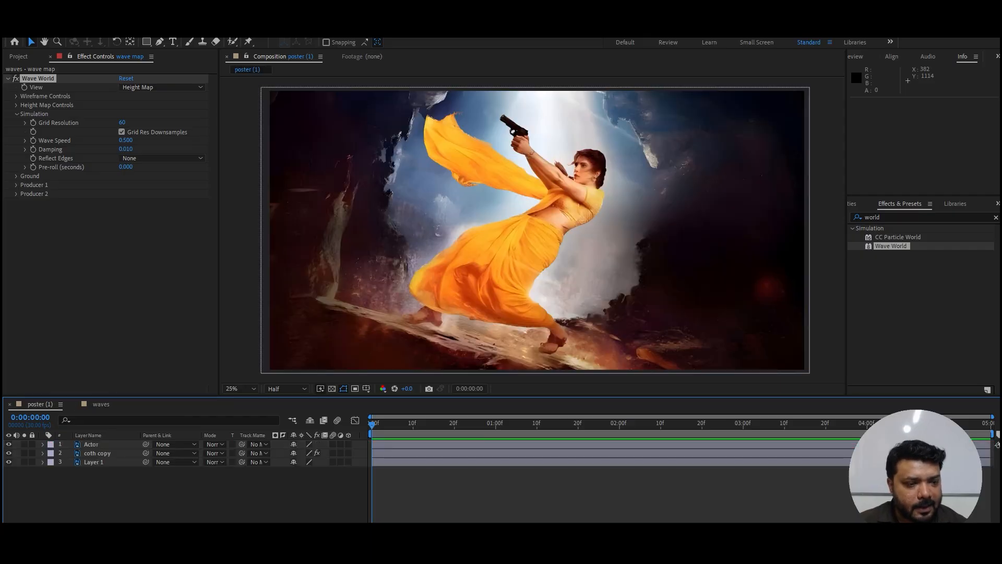
pyautogui.click(18, 56)
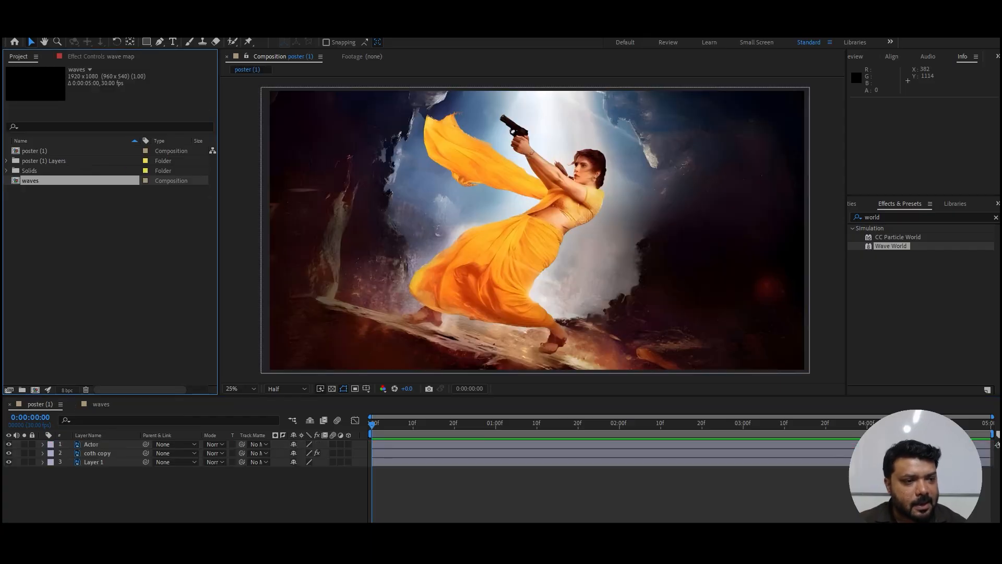
pyautogui.moveTo(161, 442); pyautogui.dragTo(130, 457)
pyautogui.hotkey('ctrl', 'alt', 'f')
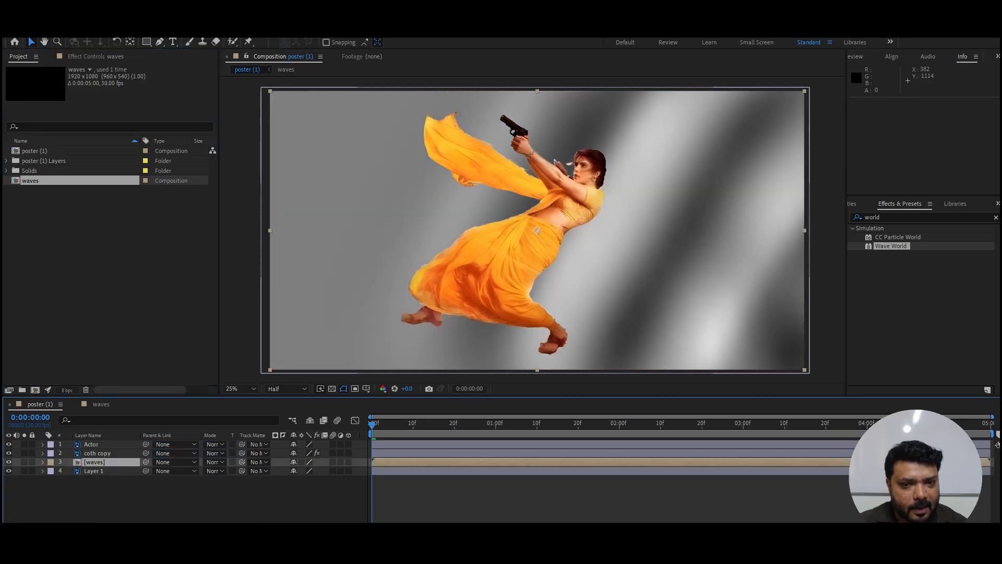
pyautogui.press('s')
pyautogui.moveTo(306, 471); pyautogui.dragTo(288, 471)
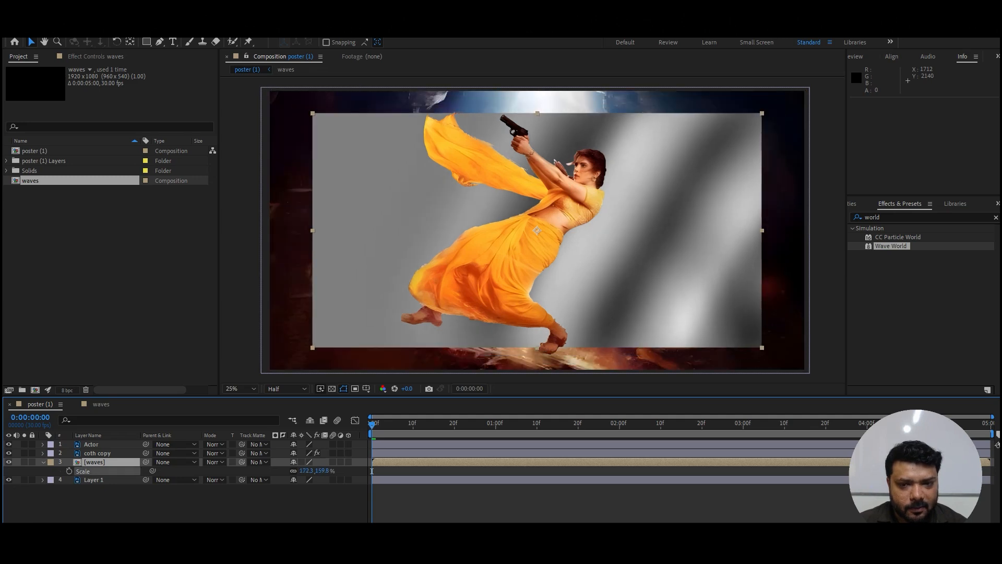
pyautogui.hotkey('ctrl', 'z')
pyautogui.hotkey('ctrl', 'z')
pyautogui.hotkey('ctrl', 'z')
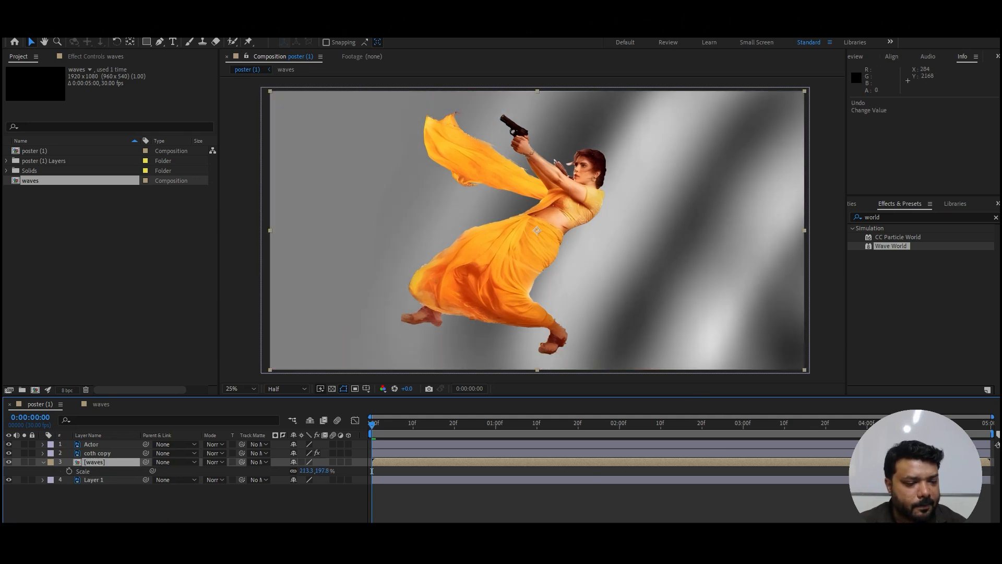
# Step: Hide the waves layer and delete the existing Displacement Map effect from the coth copy layer
pyautogui.click(9, 461)
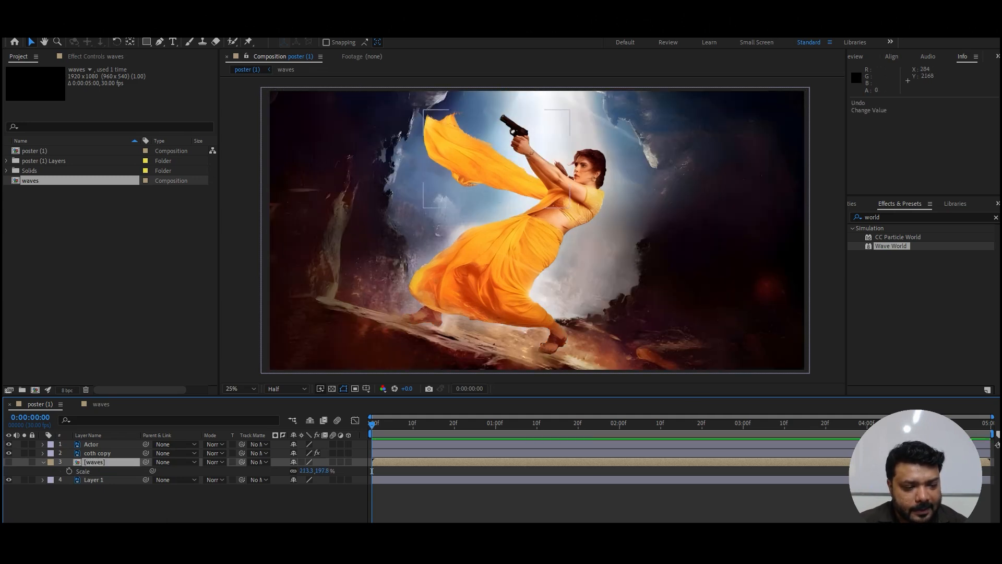
pyautogui.hotkey('ctrl', 'Up')
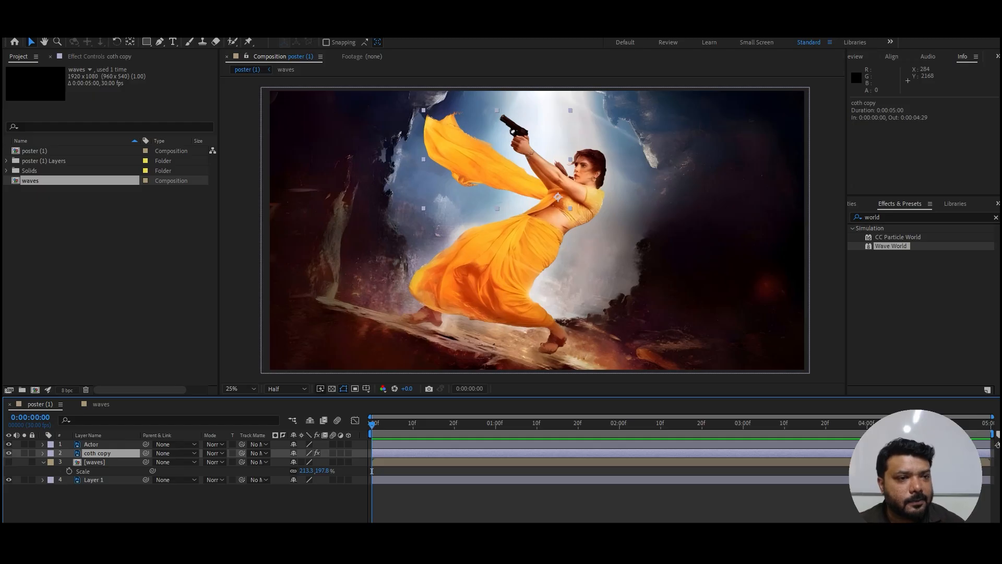
pyautogui.press('F3')
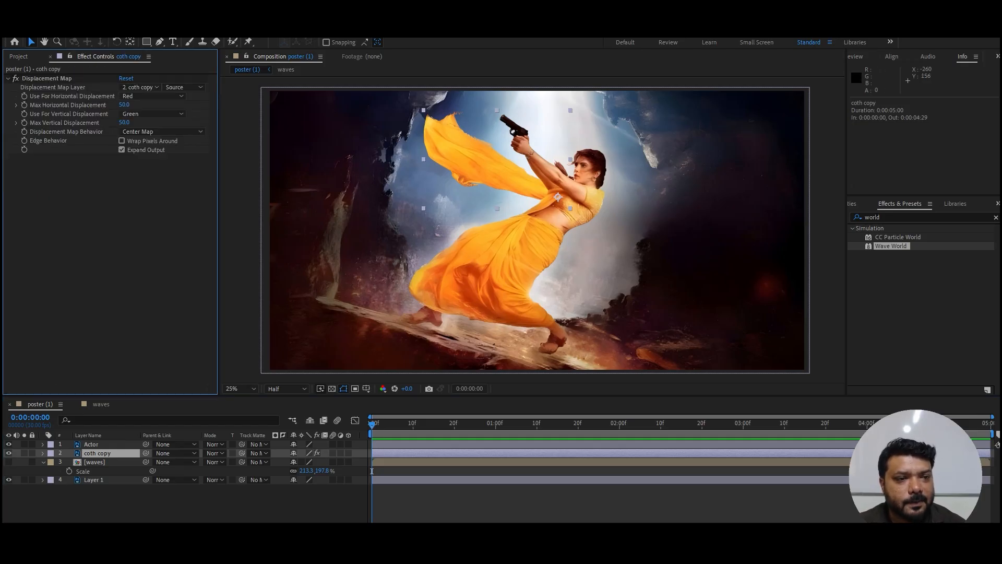
pyautogui.click(47, 78)
pyautogui.press('Delete')
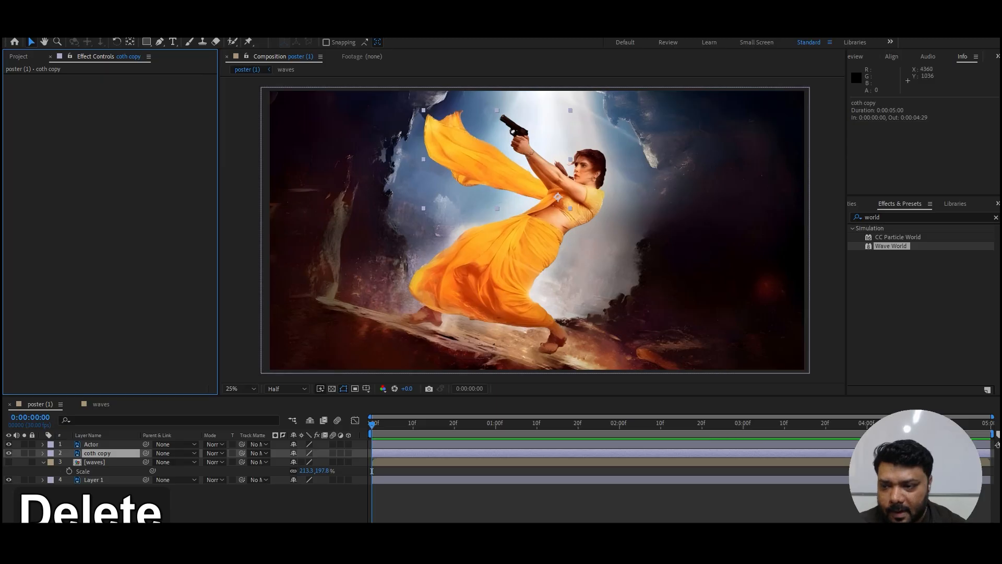
# Step: Search the effects for "displac", apply Displacement Map to the coth copy layer, and choose waves as its displacement map layer
pyautogui.write('displac')
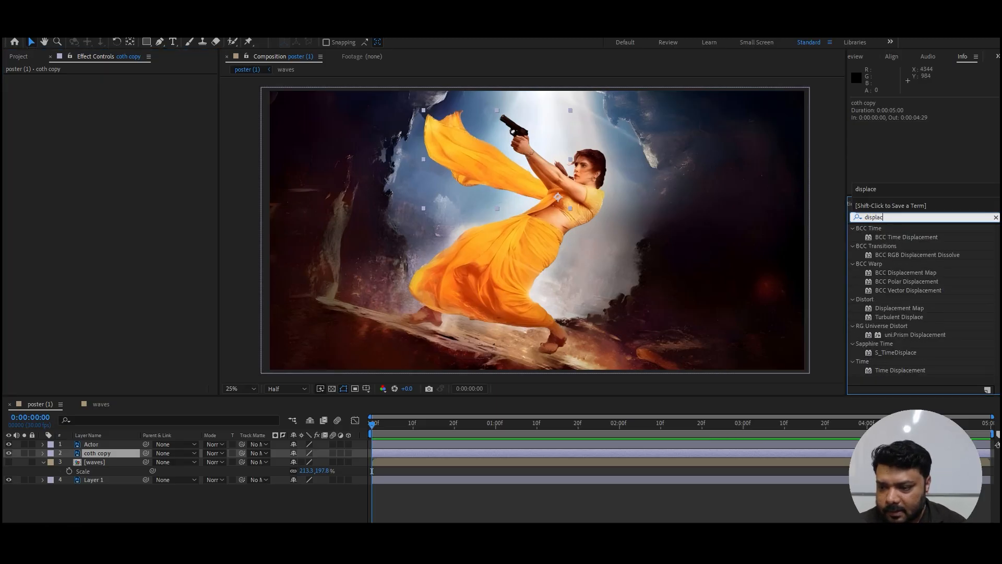
pyautogui.moveTo(900, 308); pyautogui.dragTo(109, 453)
pyautogui.click(140, 87)
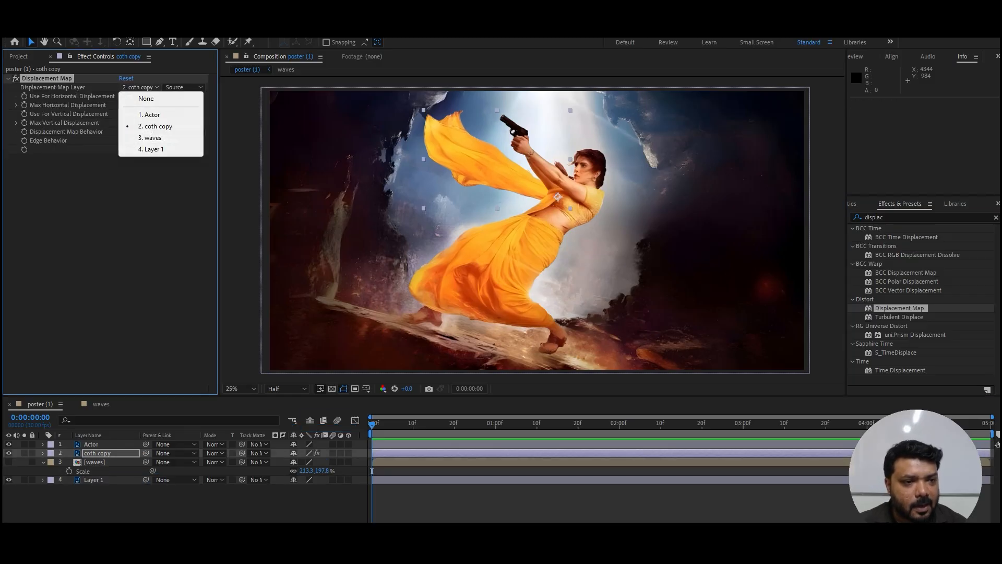
pyautogui.click(146, 139)
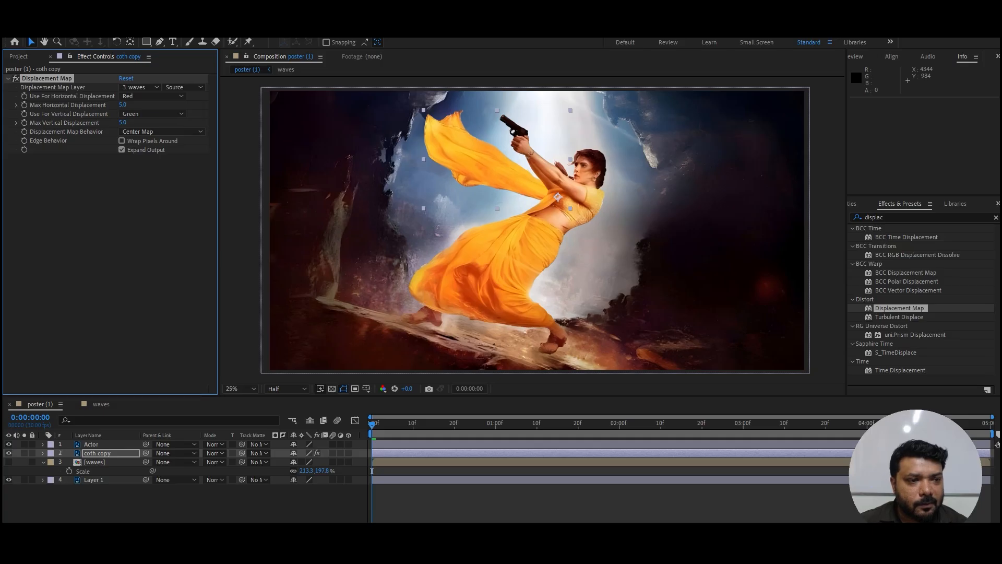
# Step: Set Max Horizontal Displacement and Max Vertical Displacement to 50 and preview the fluttering scarf
pyautogui.write('0')
pyautogui.press('Tab')
pyautogui.write('50')
pyautogui.press('Return')
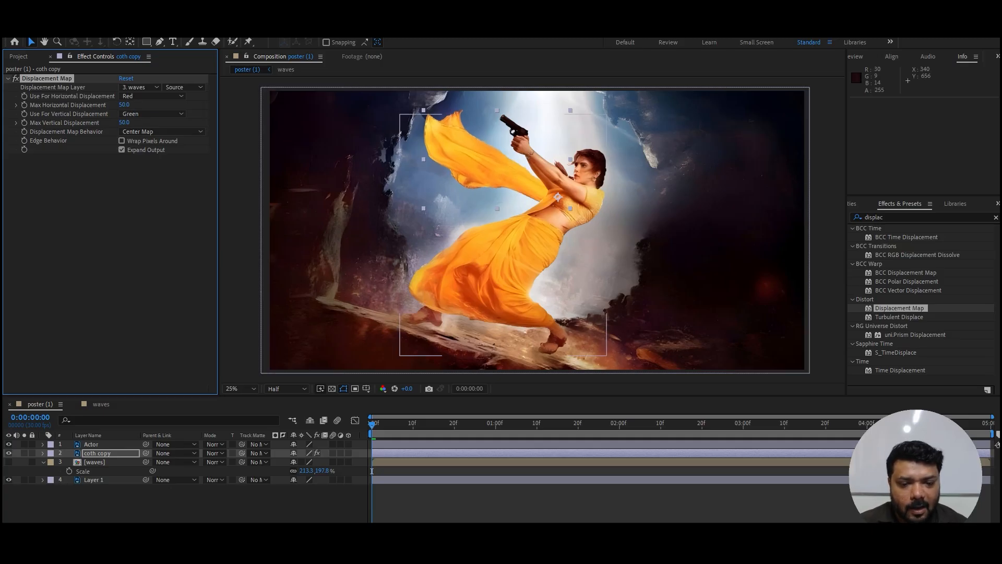
pyautogui.press('space')
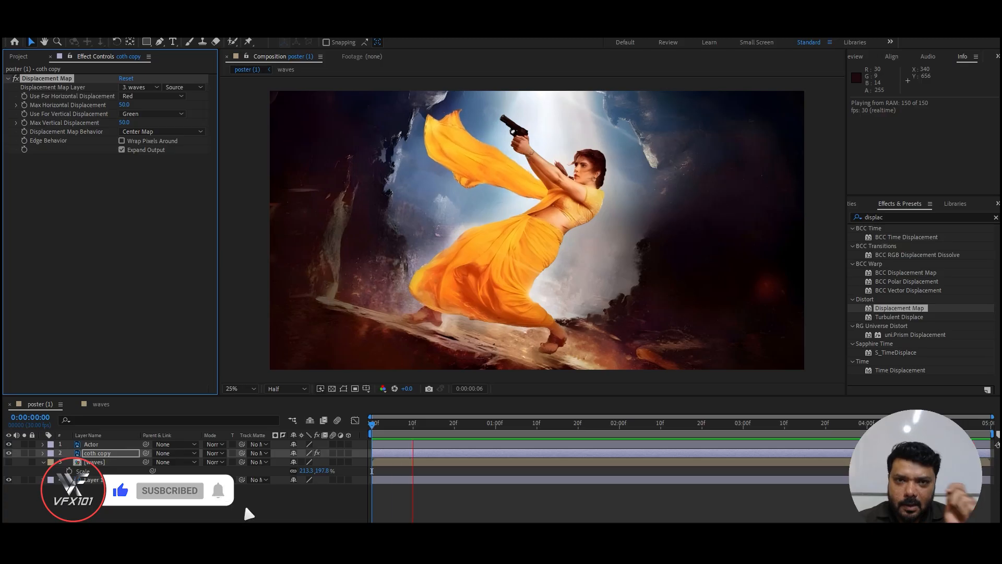
pyautogui.press('space')
# Step: Move the coth copy layer's anchor point to about 512, 292, where the scarf meets the woman's torso
pyautogui.click(98, 453)
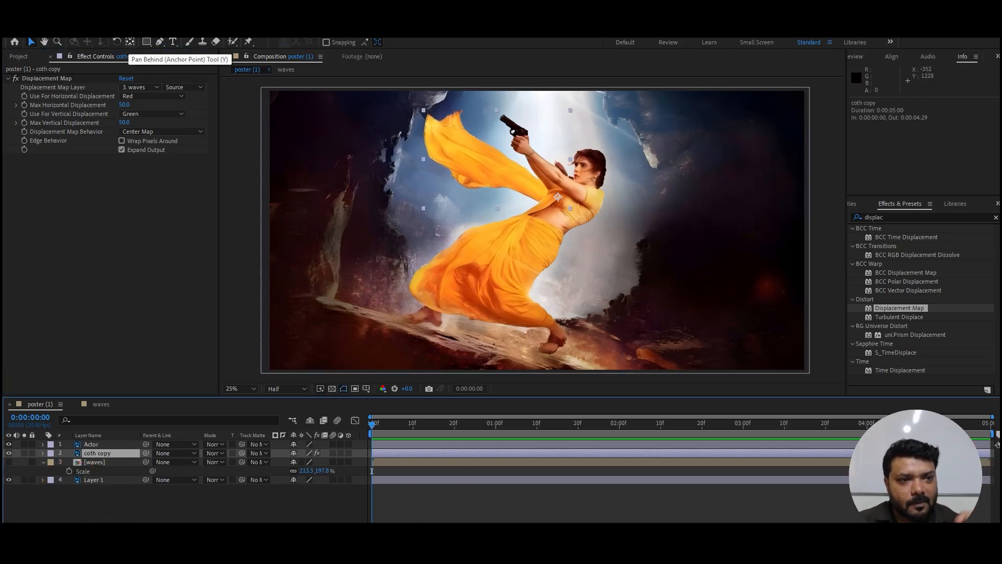
pyautogui.click(131, 42)
pyautogui.moveTo(557, 196)
pyautogui.mouseDown()
pyautogui.moveTo(476, 160)
pyautogui.moveTo(555, 201)
pyautogui.mouseUp()
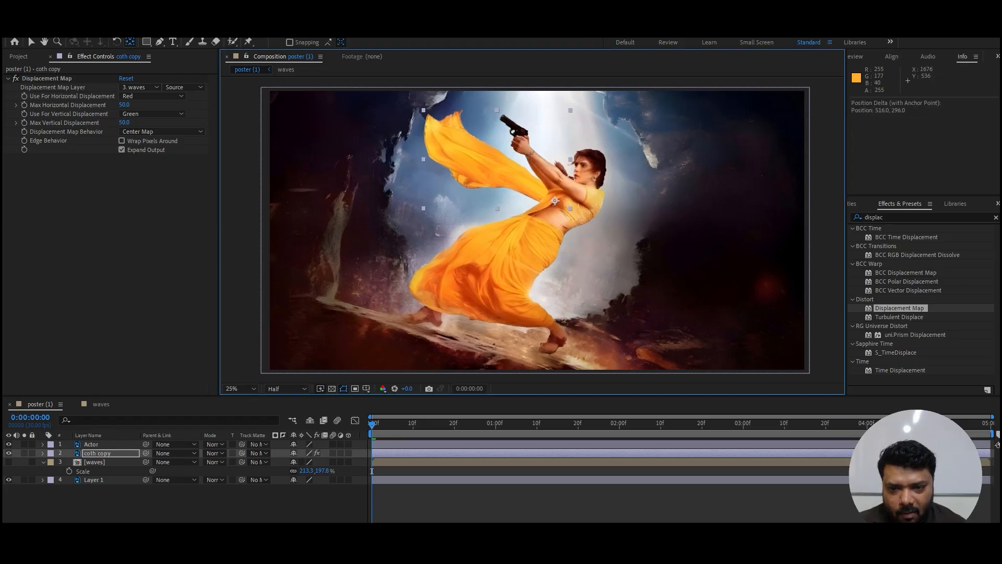
pyautogui.press('v')
# Step: Start keyframing the coth copy layer's Rotation at the first frame and set it to 9° at 0:00:02:20
pyautogui.press('r')
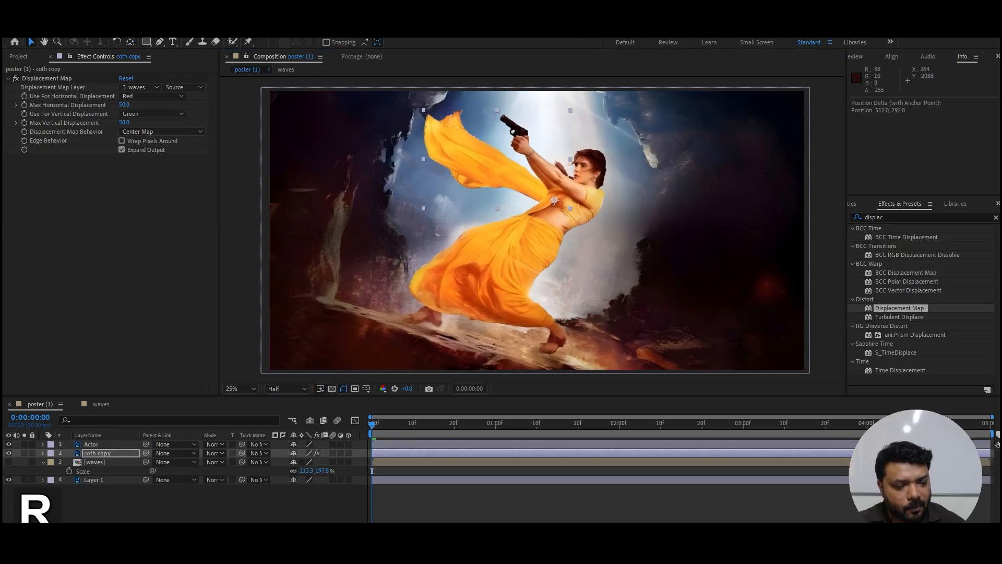
pyautogui.click(69, 462)
pyautogui.click(686, 425)
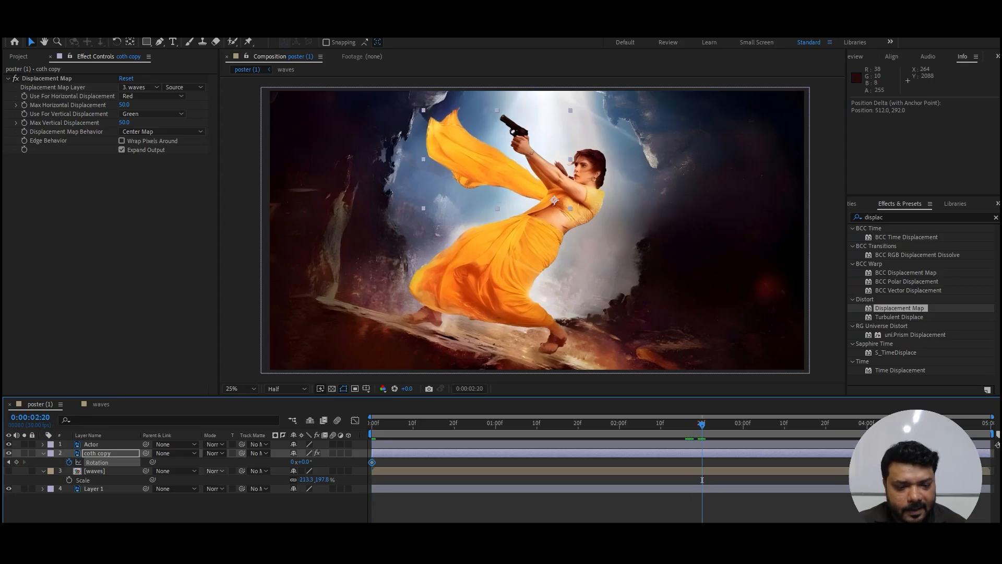
pyautogui.moveTo(304, 462); pyautogui.dragTo(309, 462)
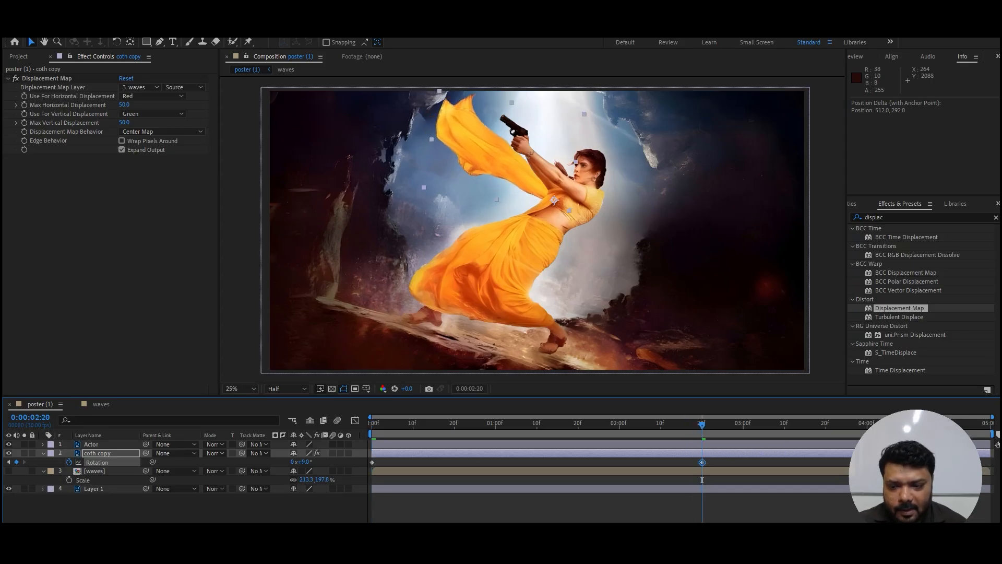
# Step: Set the coth copy layer's Rotation keyframes to -7° at the first and last frames, and return to the composition's start
pyautogui.moveTo(702, 480); pyautogui.dragTo(371, 480)
pyautogui.moveTo(304, 462); pyautogui.dragTo(300, 461)
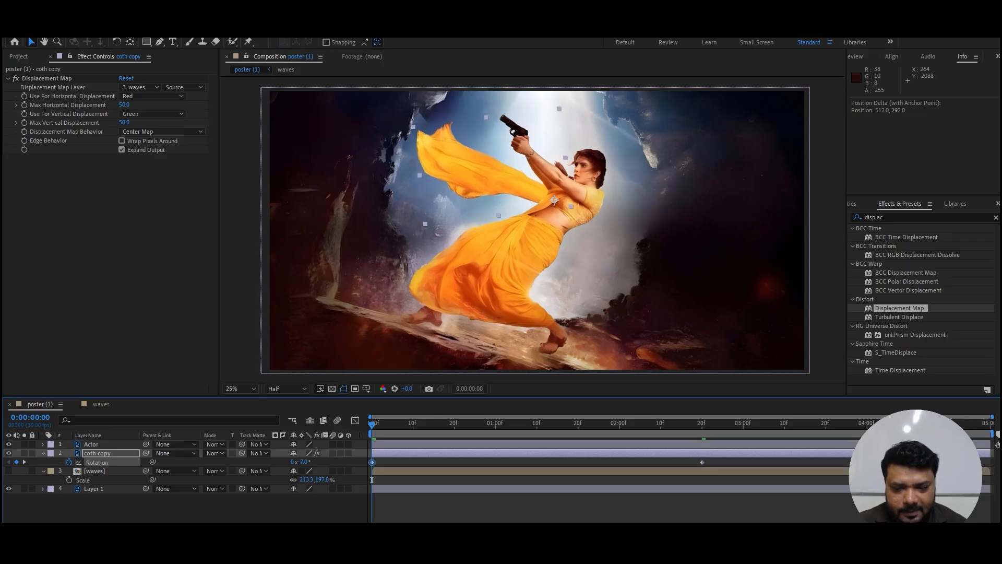
pyautogui.moveTo(372, 480); pyautogui.dragTo(986, 479)
pyautogui.click(302, 462)
pyautogui.write('-7')
pyautogui.press('Return')
pyautogui.press('Home')
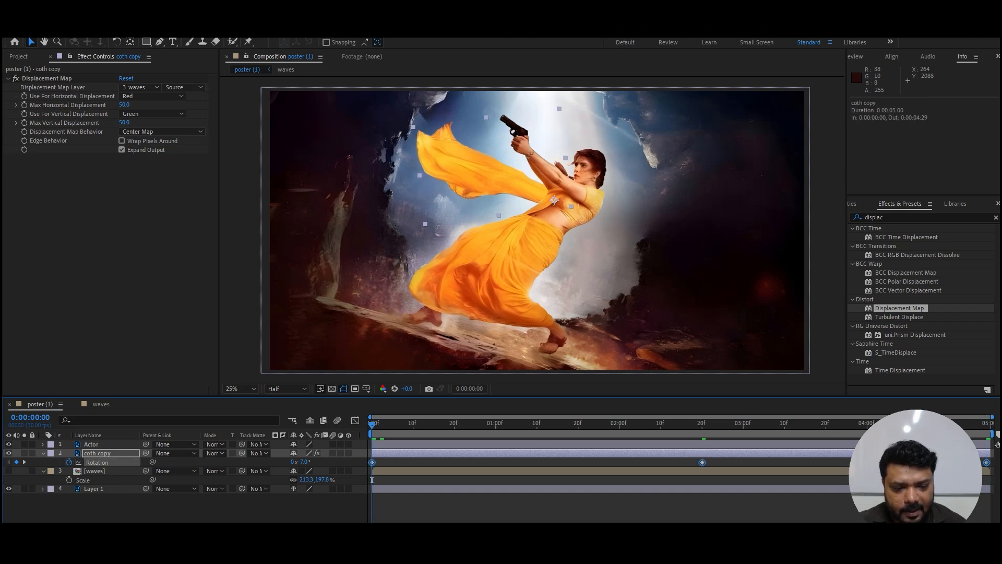
# Step: Apply Easy Ease to the coth copy layer's Rotation keyframes and preview the scarf animation
pyautogui.press('F9')
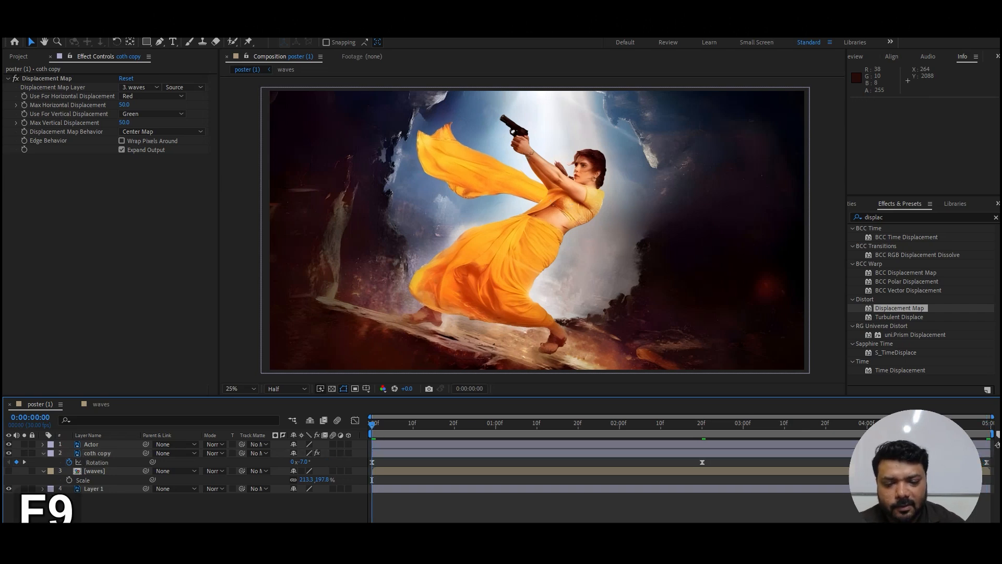
pyautogui.press('space')
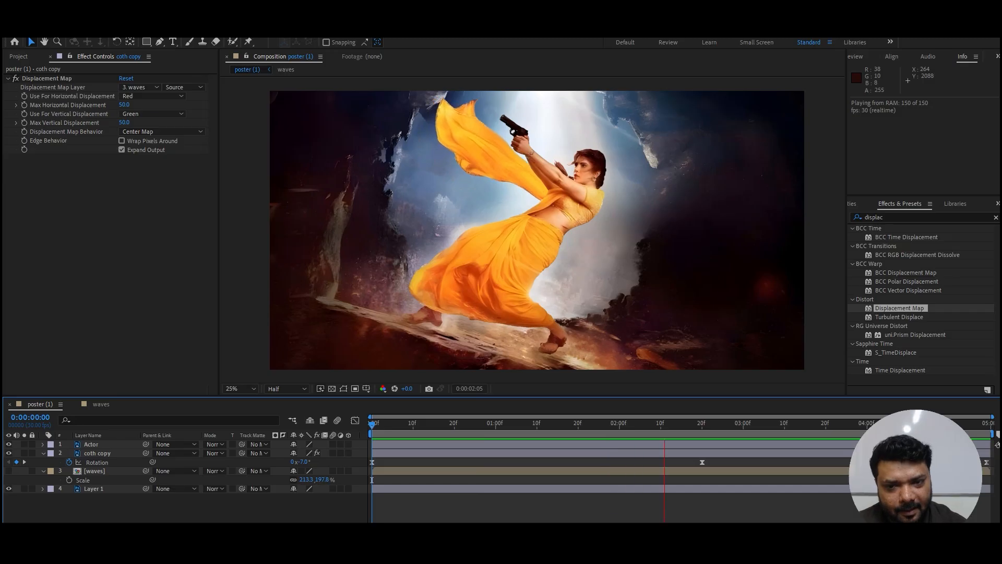
pyautogui.press('space')
# Step: Place Puppet pins on the Actor layer at the gun hand, the lower skirt and both feet
pyautogui.click(43, 453)
pyautogui.click(43, 462)
pyautogui.click(91, 444)
pyautogui.hotkey('ctrl', 'p')
pyautogui.click(525, 144)
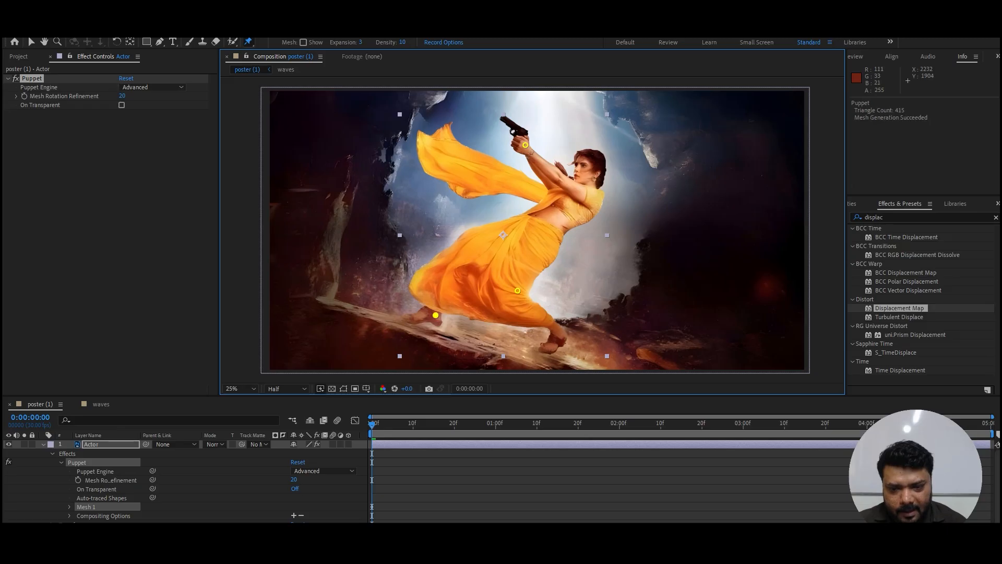
# Step: Add Puppet pins at the woman's waist and midriff, testing the hand pin's movement and undoing each test
pyautogui.moveTo(525, 144)
pyautogui.mouseDown()
pyautogui.moveTo(513, 139)
pyautogui.moveTo(508, 153)
pyautogui.moveTo(527, 139)
pyautogui.mouseUp()
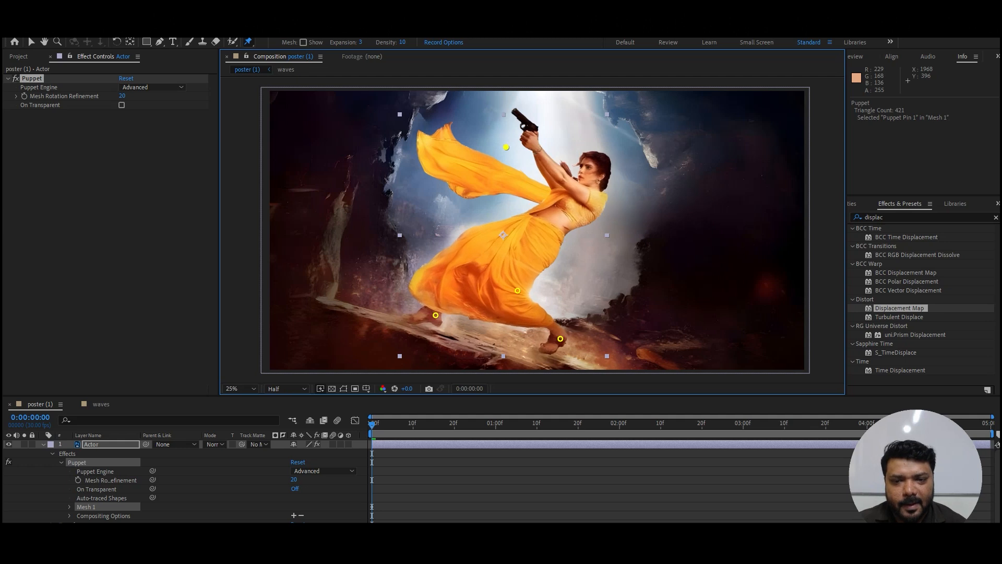
pyautogui.hotkey('ctrl', 'z')
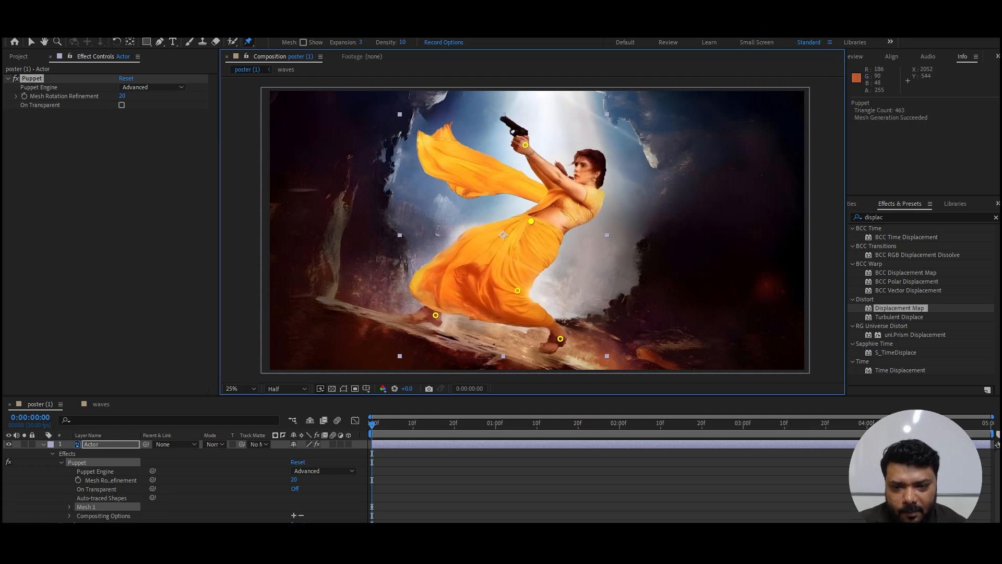
pyautogui.moveTo(525, 145)
pyautogui.mouseDown()
pyautogui.moveTo(532, 127)
pyautogui.moveTo(510, 121)
pyautogui.moveTo(531, 136)
pyautogui.mouseUp()
pyautogui.hotkey('ctrl', 'z')
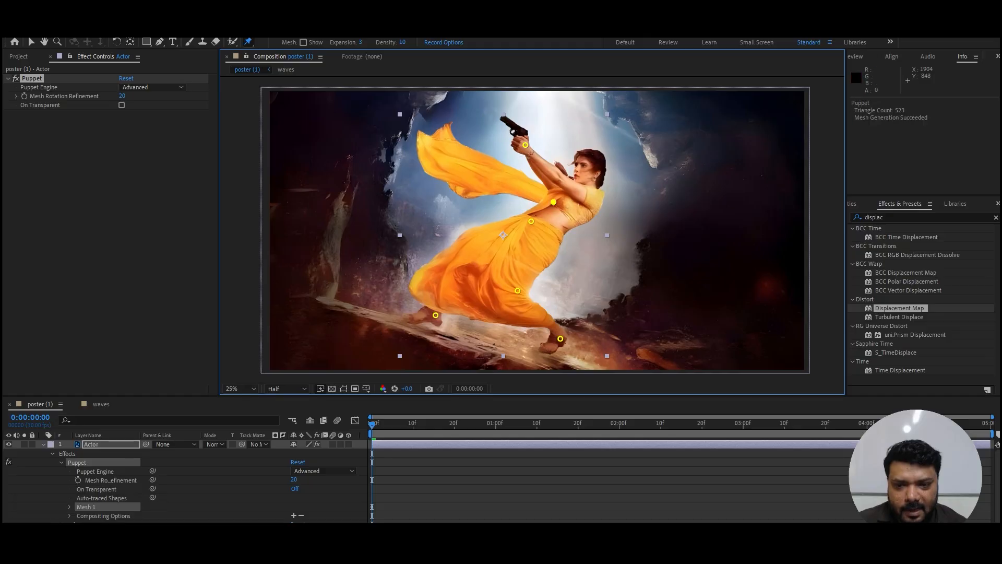
pyautogui.moveTo(528, 144); pyautogui.dragTo(529, 142)
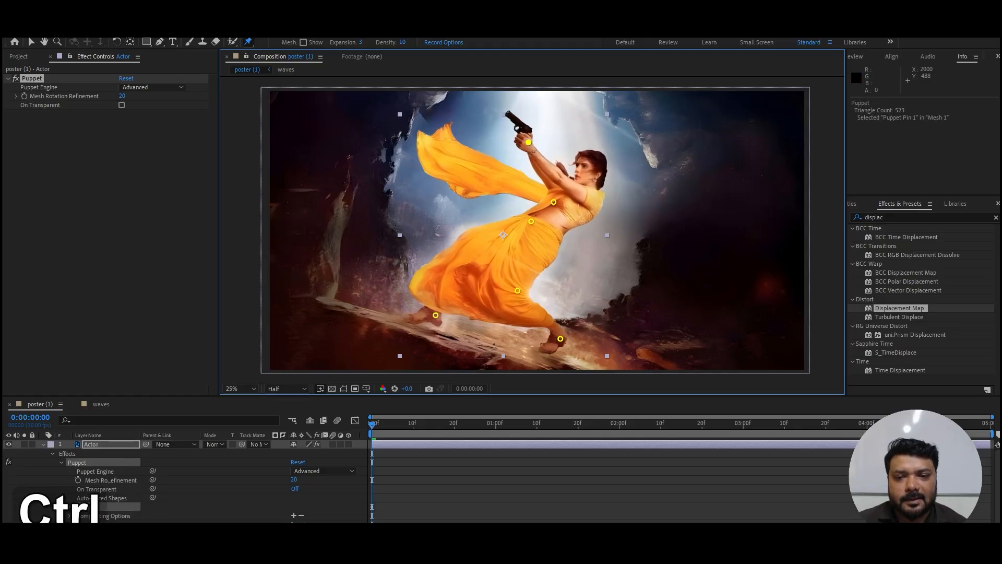
pyautogui.hotkey('ctrl', 'z')
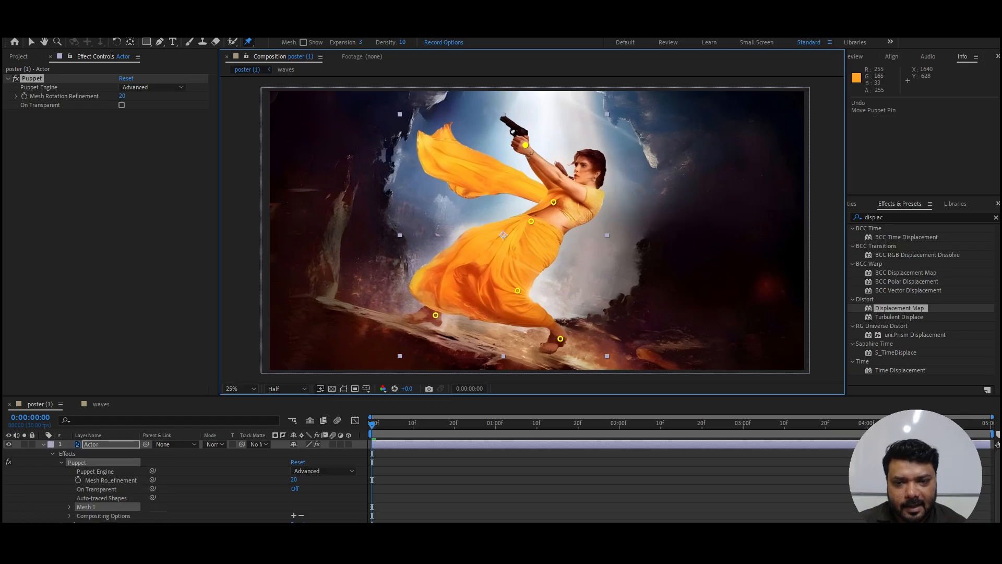
# Step: Record a slight real-time motion of the Actor's hand pin and preview the resulting arm movement
pyautogui.moveTo(525, 144); pyautogui.dragTo(526, 142)
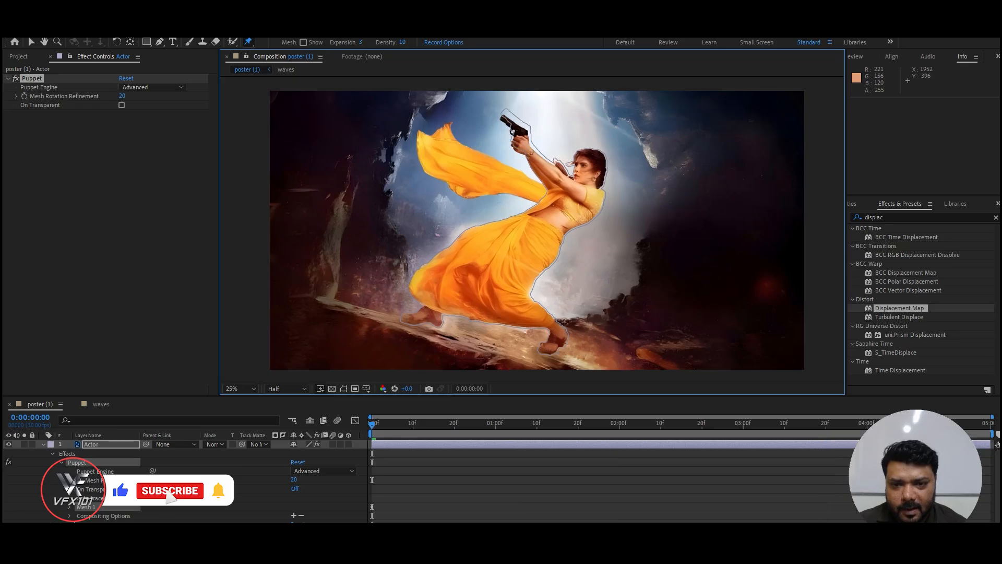
pyautogui.press('space')
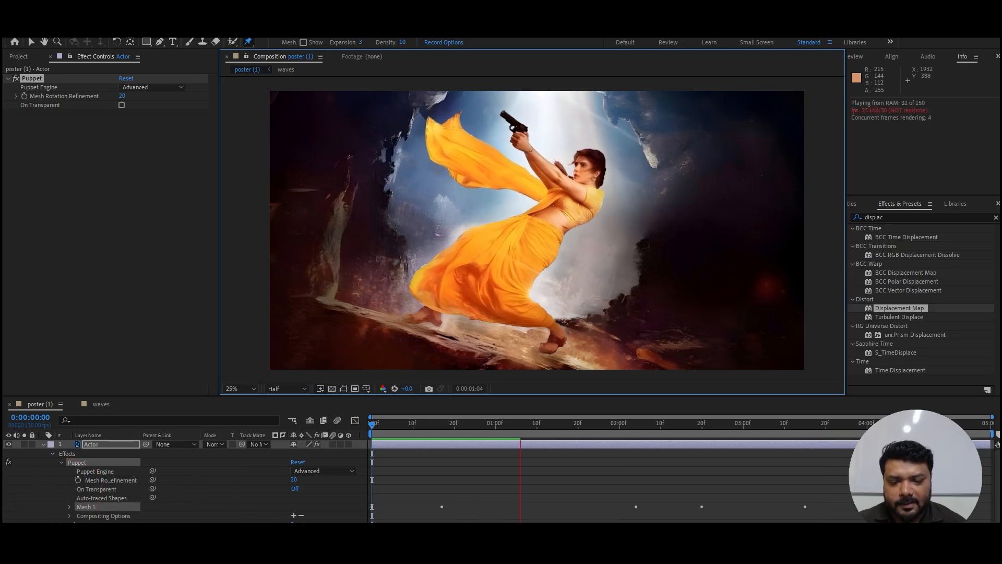
pyautogui.press('space')
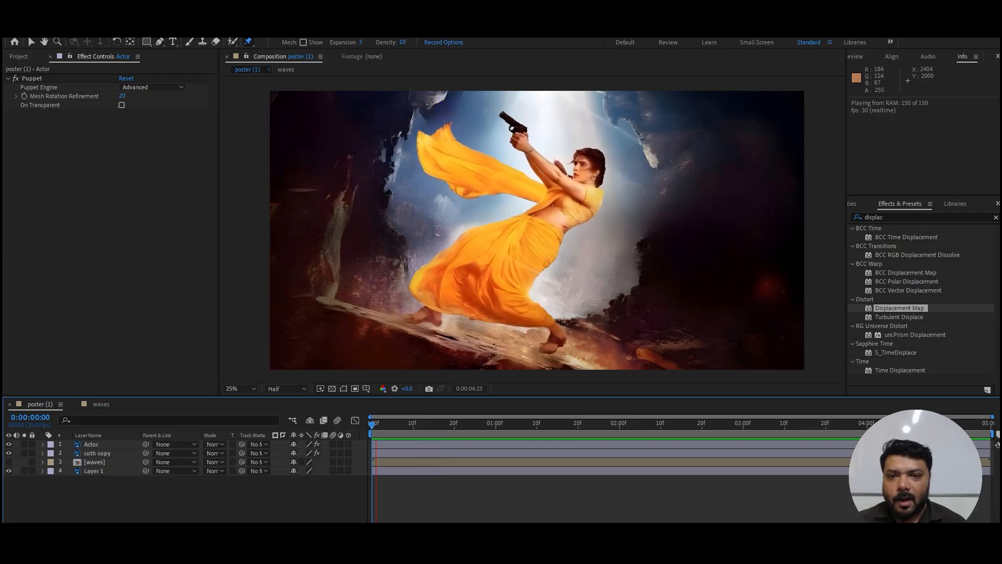
pyautogui.press('space')
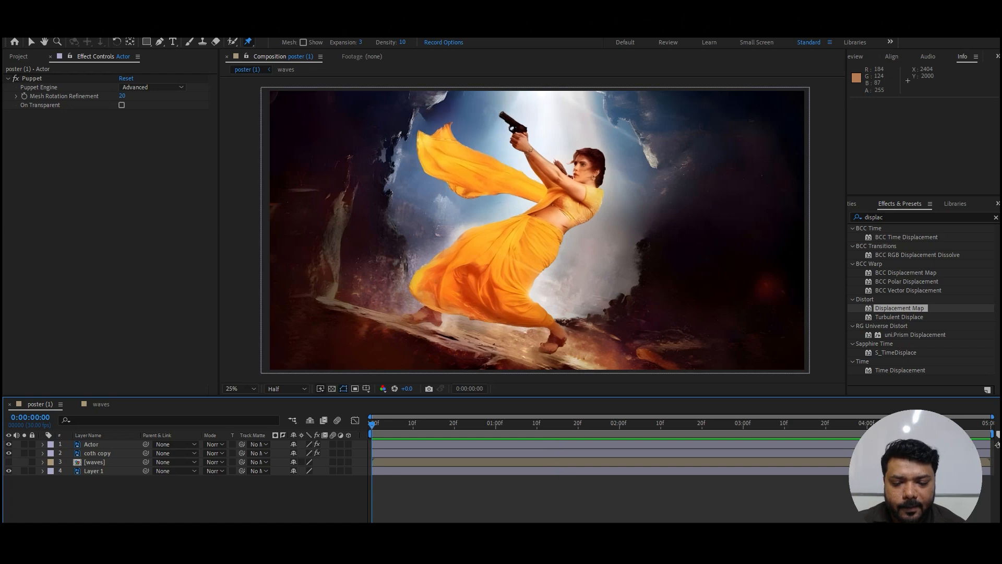
# Step: Switch to File Explorer, open the 16. Sparks folder and add Slow_Sparks_01.mov as the top layer of the poster composition
pyautogui.hotkey('alt', 'Tab')
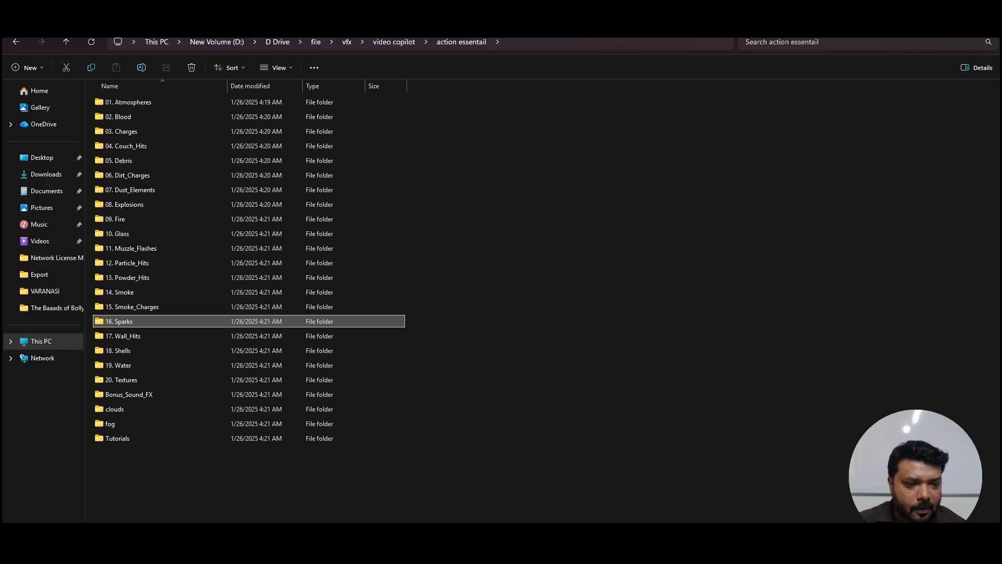
pyautogui.doubleClick(119, 321)
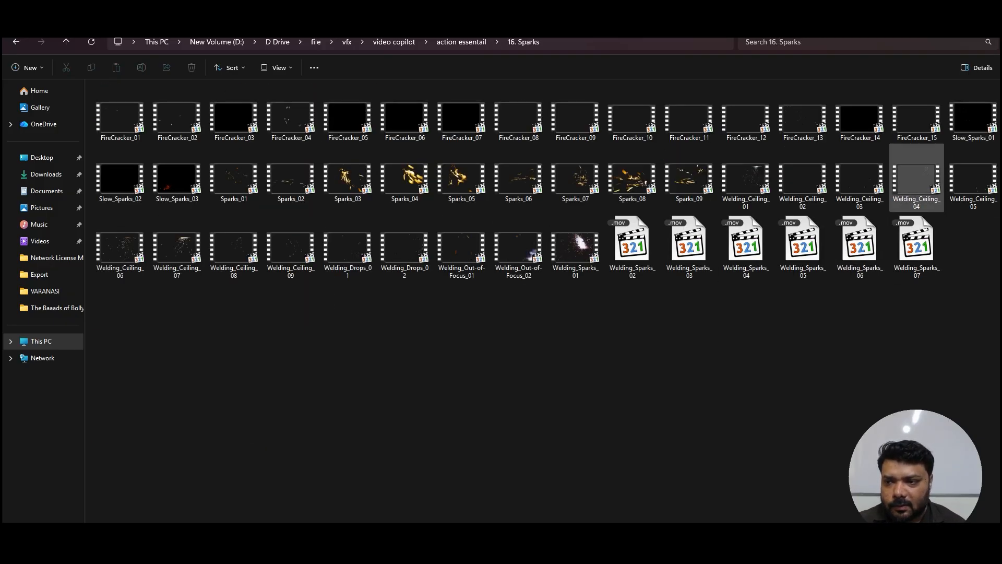
pyautogui.moveTo(681, 549); pyautogui.dragTo(215, 494)
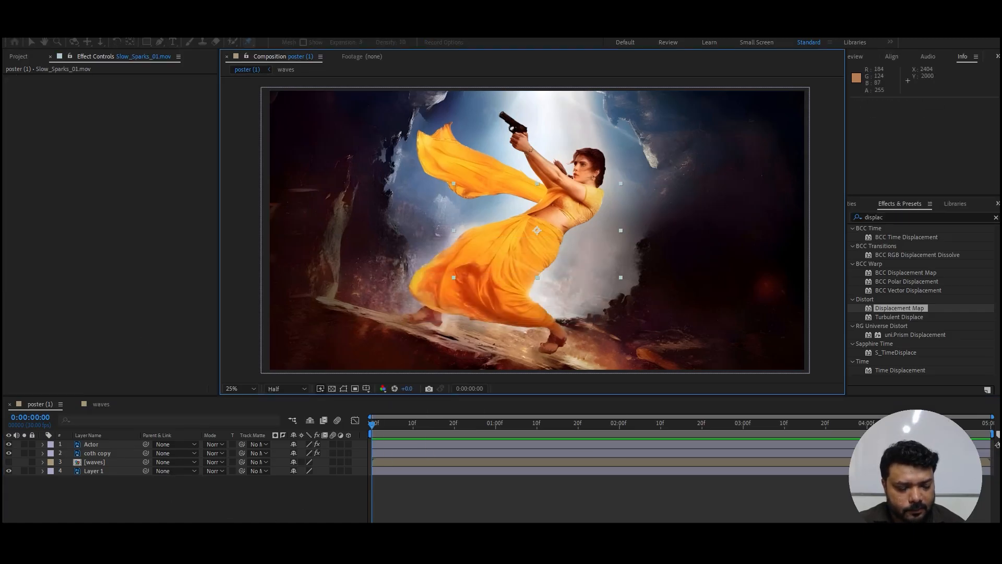
# Step: Fit the Slow_Sparks_01.mov layer to the composition, set its blending mode to Add, and preview the sparks
pyautogui.hotkey('ctrl', 'alt', 'f')
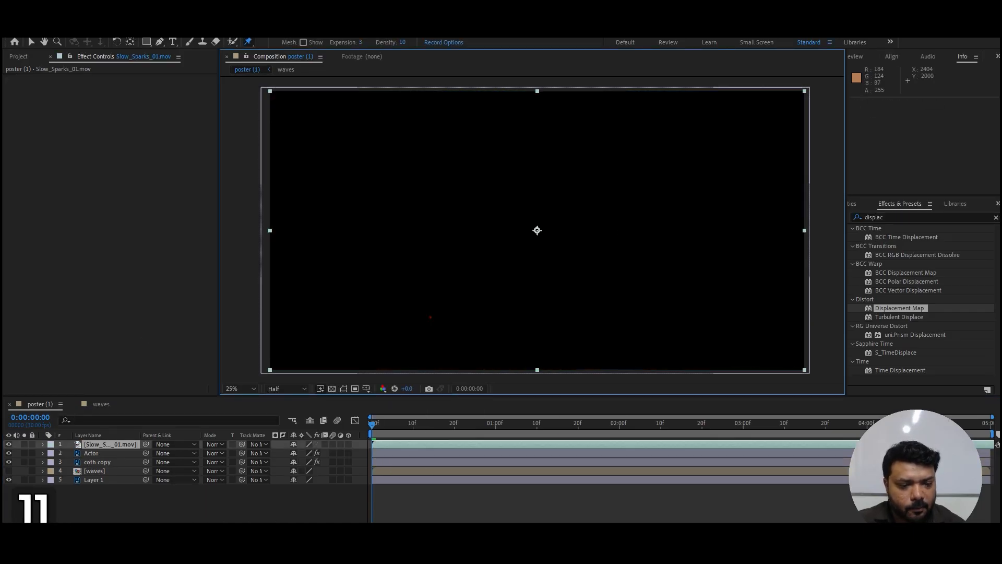
pyautogui.click(214, 445)
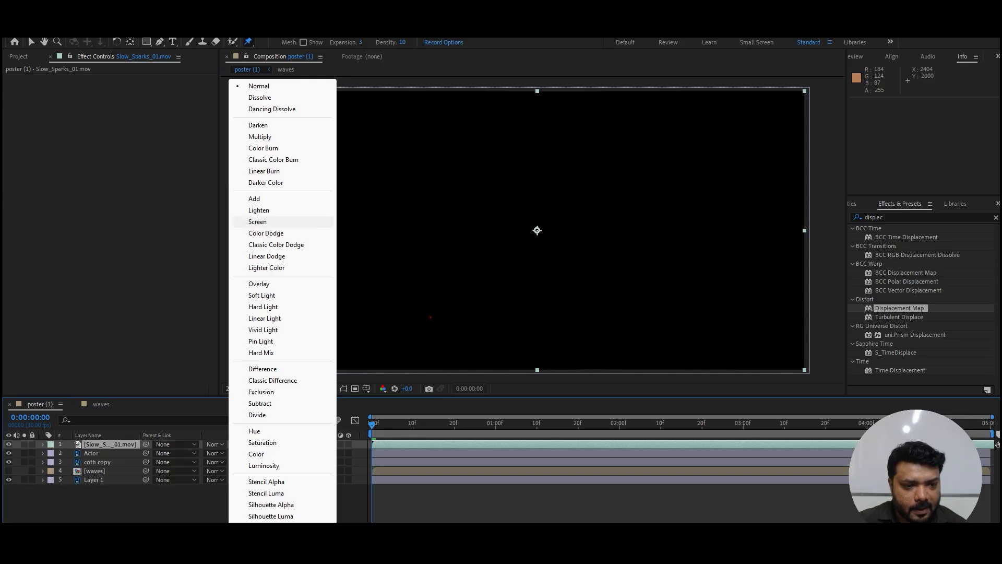
pyautogui.click(266, 199)
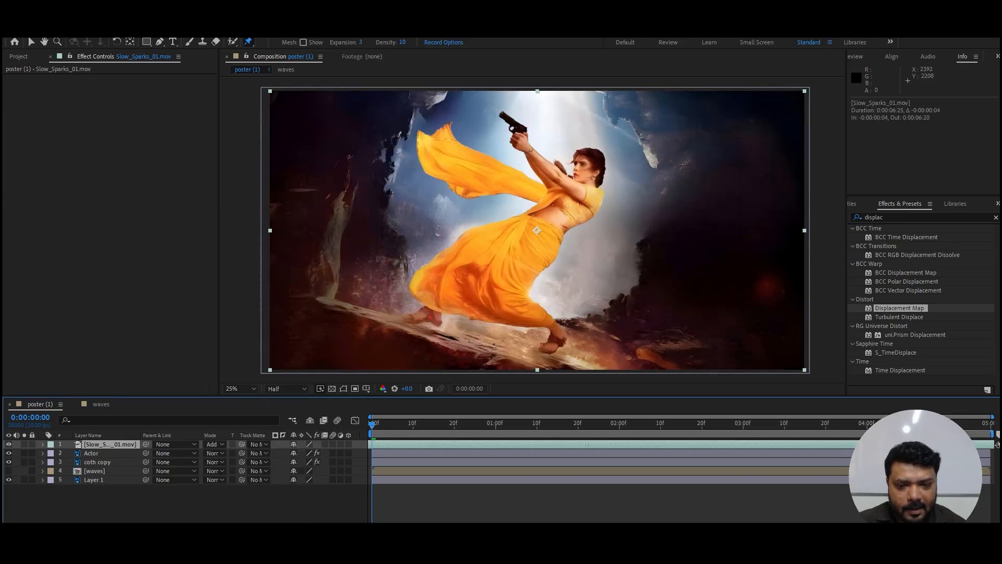
pyautogui.press('space')
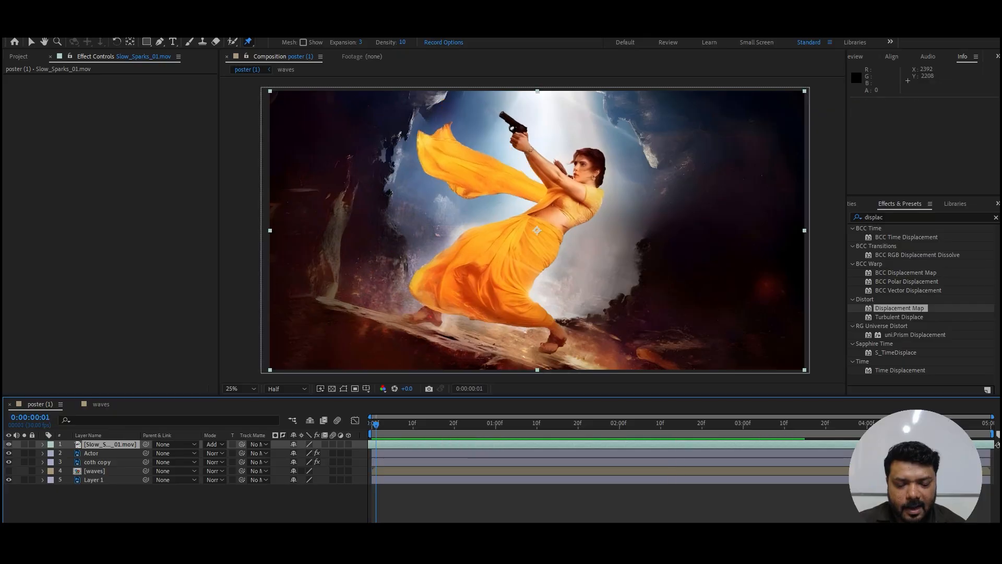
pyautogui.press('space')
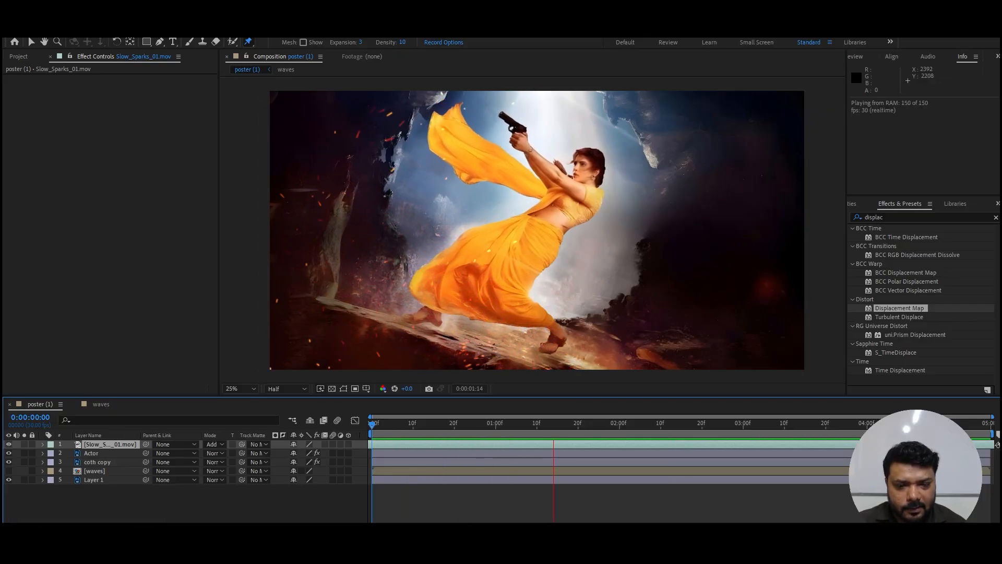
pyautogui.press('space')
# Step: Switch to File Explorer, open the 07. Dust_Elements folder and add Dust_Wave_02.mov above the sparks layer
pyautogui.hotkey('alt', 'Tab')
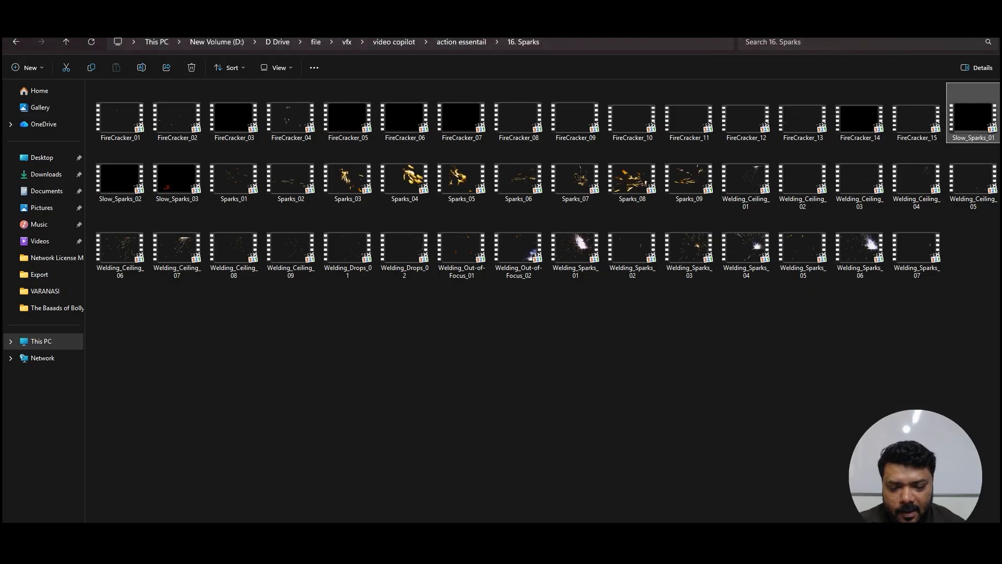
pyautogui.press('BackSpace')
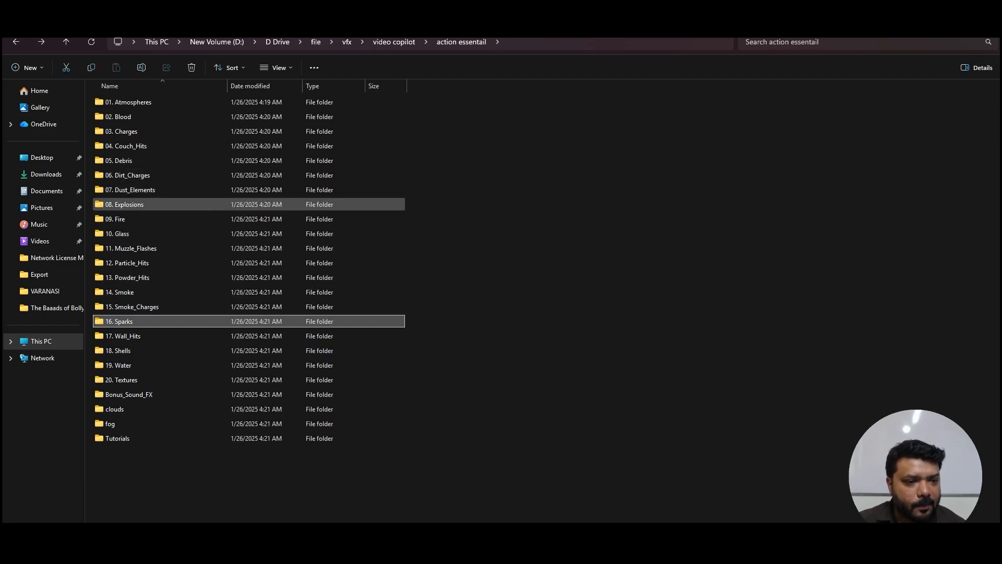
pyautogui.click(156, 161)
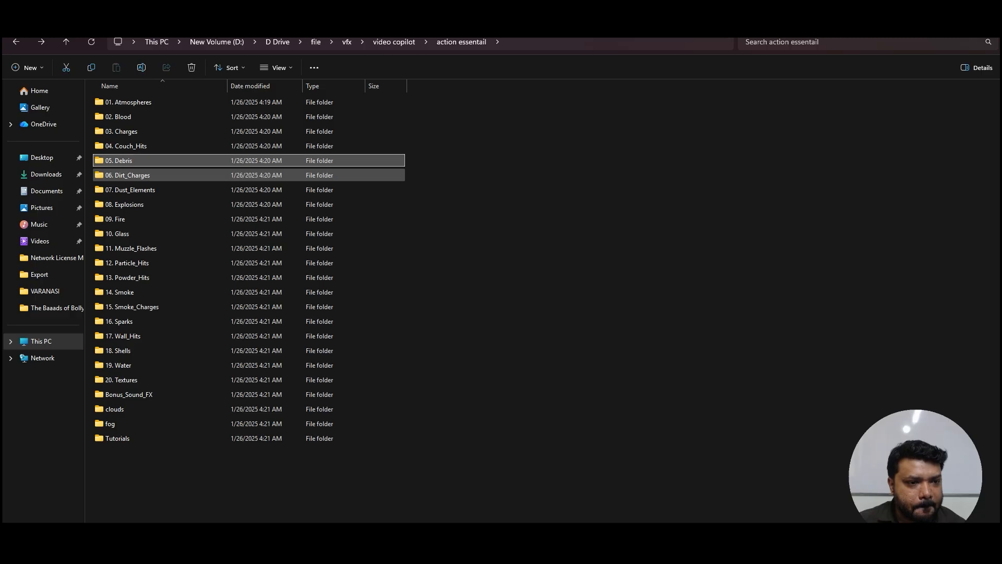
pyautogui.doubleClick(235, 190)
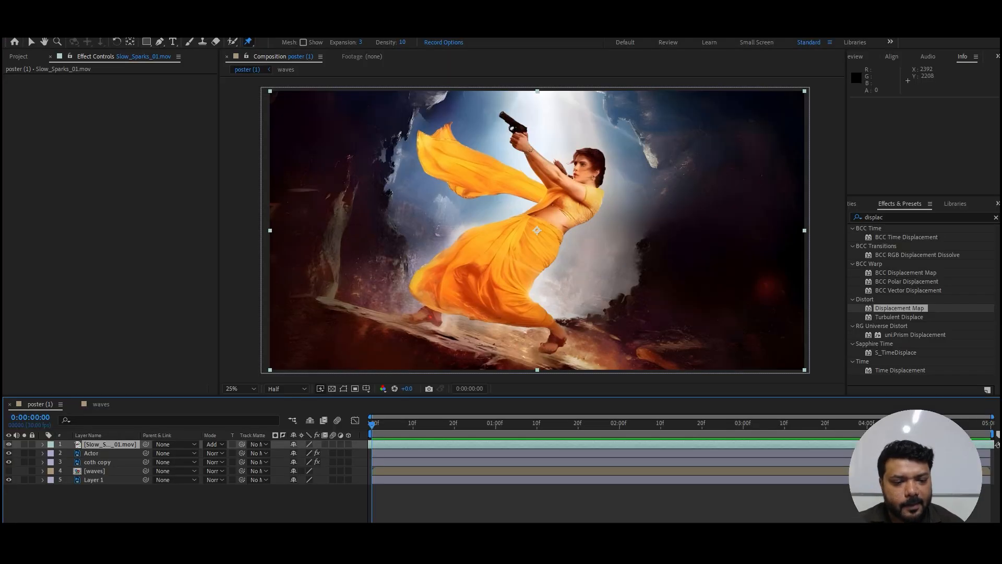
# Step: Fit the Dust_Wave_02.mov layer to the composition, preview the dust, and return to the first frame
pyautogui.hotkey('ctrl', 'alt', 'f')
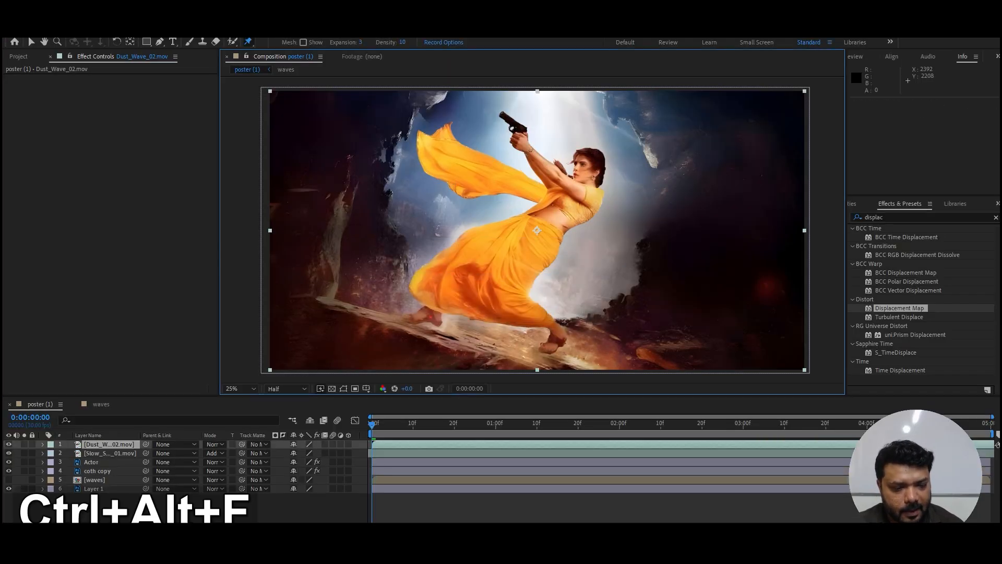
pyautogui.press('space')
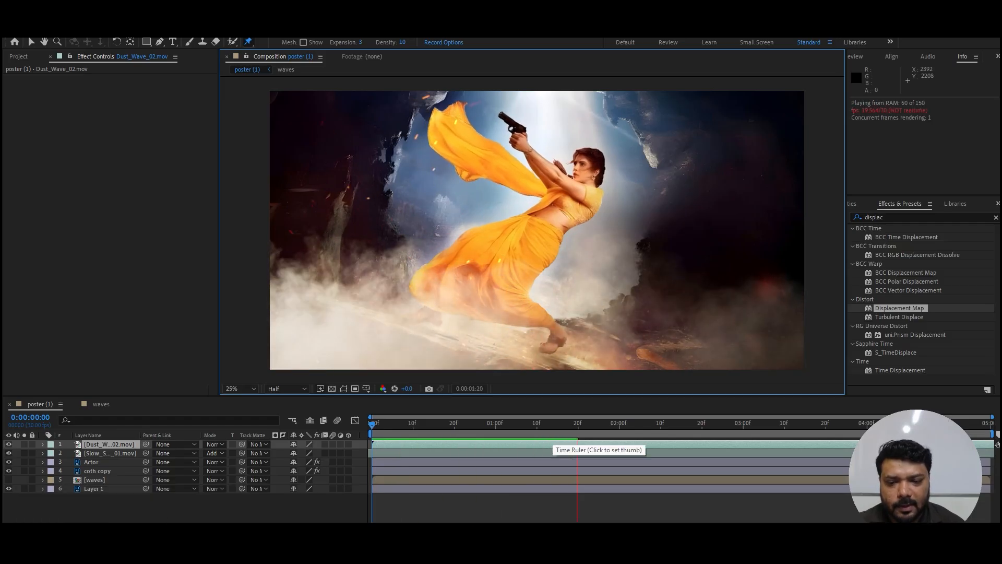
pyautogui.moveTo(552, 425); pyautogui.dragTo(371, 424)
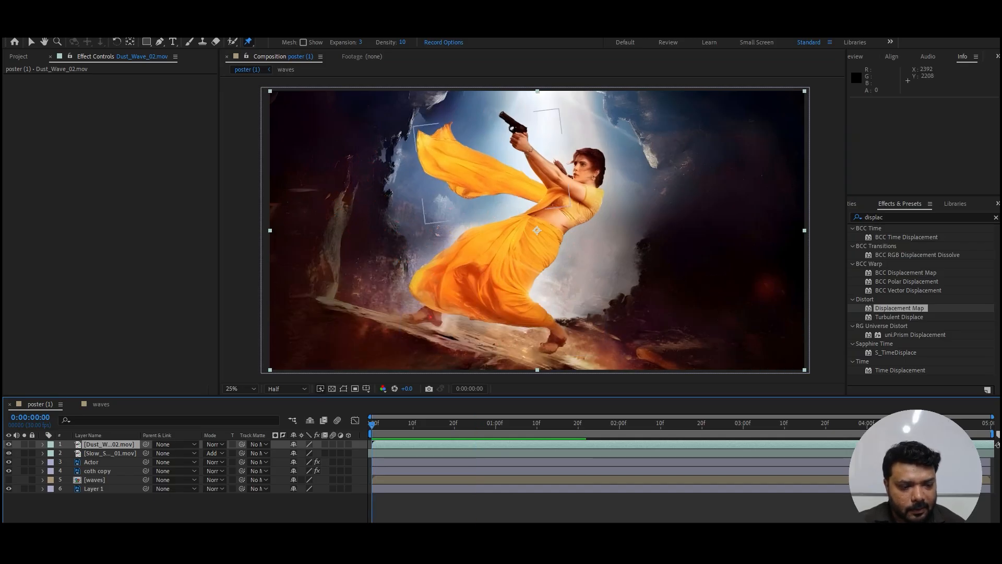
# Step: Pre-compose the Actor and coth copy layers into a new composition named actor
pyautogui.click(92, 461)
pyautogui.keyDown('shift'); pyautogui.click(97, 471); pyautogui.keyUp('shift')
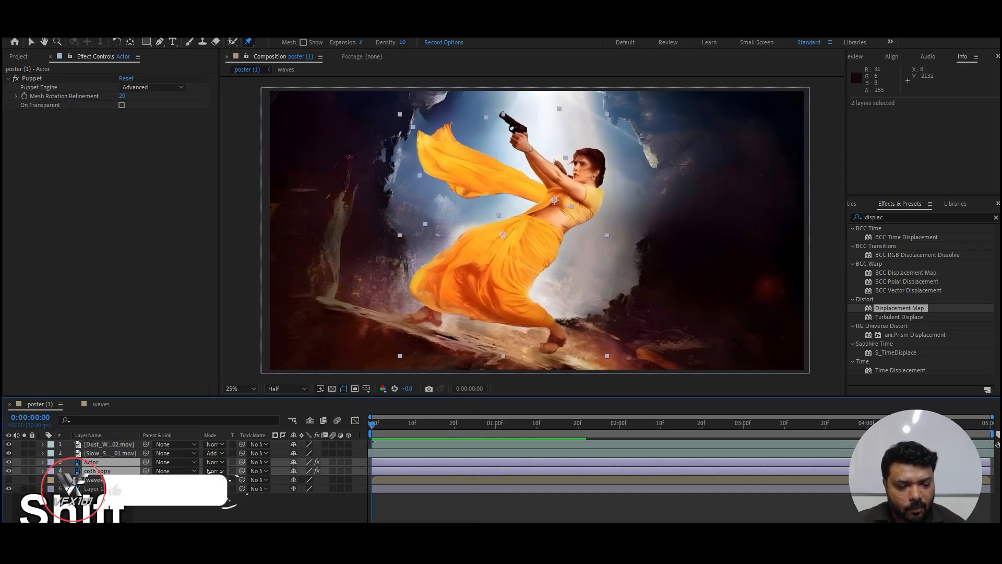
pyautogui.hotkey('ctrl', 'shift', 'c')
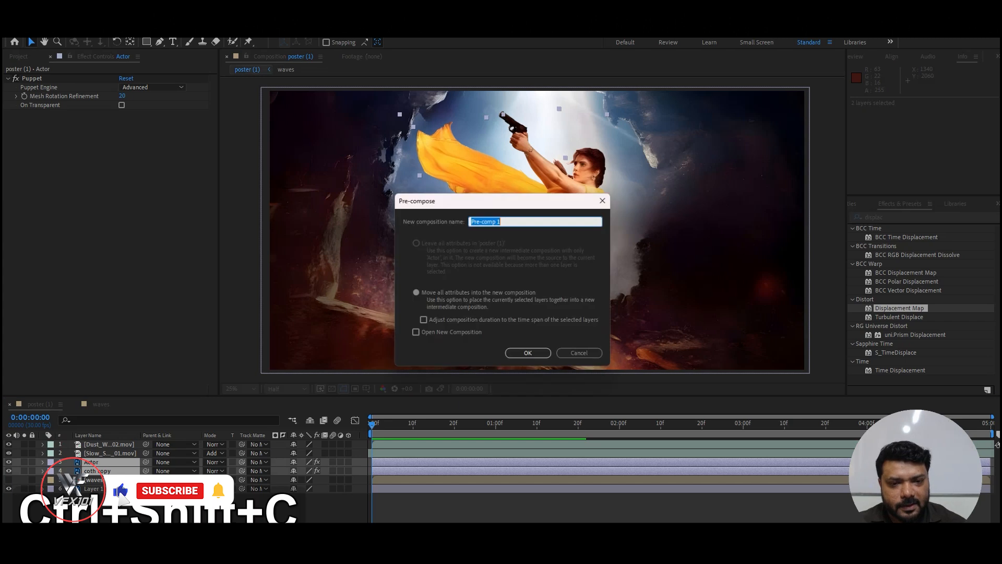
pyautogui.write('a')
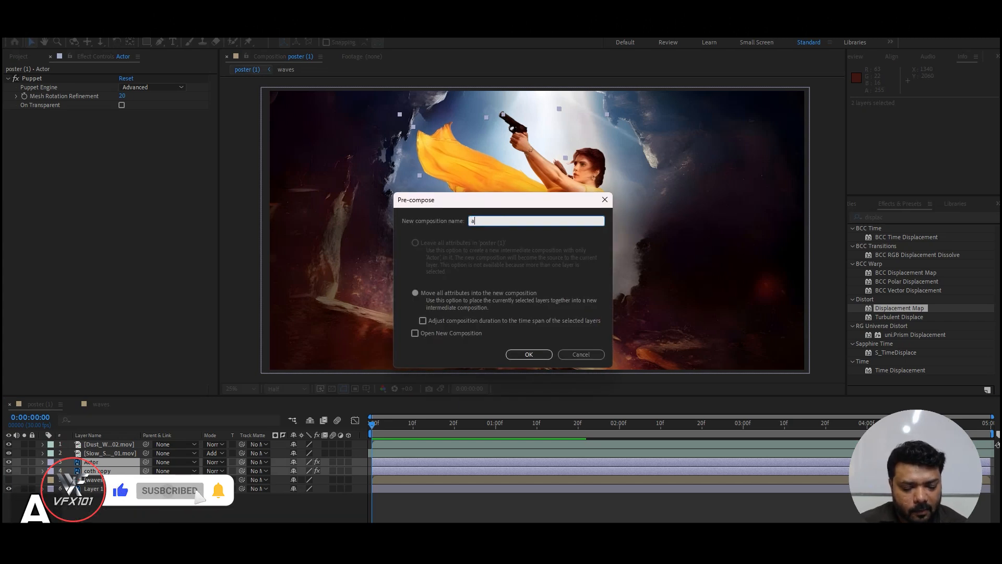
pyautogui.write('ctor')
pyautogui.press('Return')
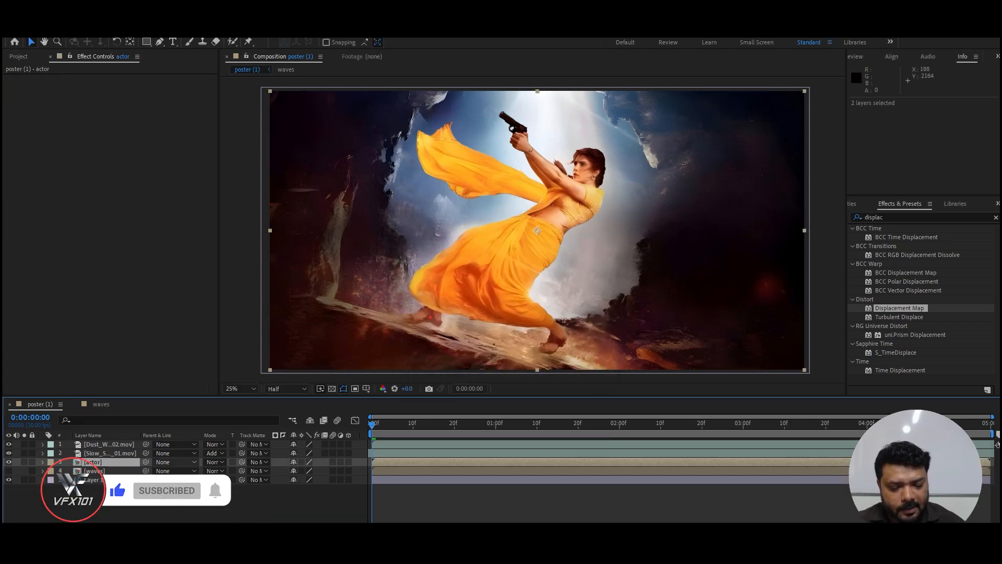
# Step: Move the actor precomp's anchor point to the woman's front foot, about 2160, 1964, and keyframe its Position at the first frame
pyautogui.press('p')
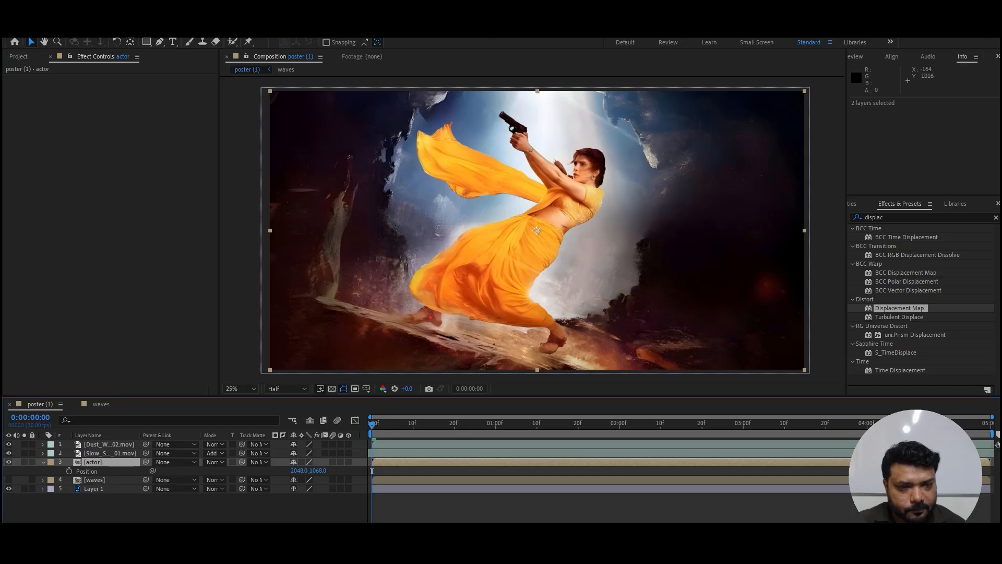
pyautogui.hotkey('ctrl', 't')
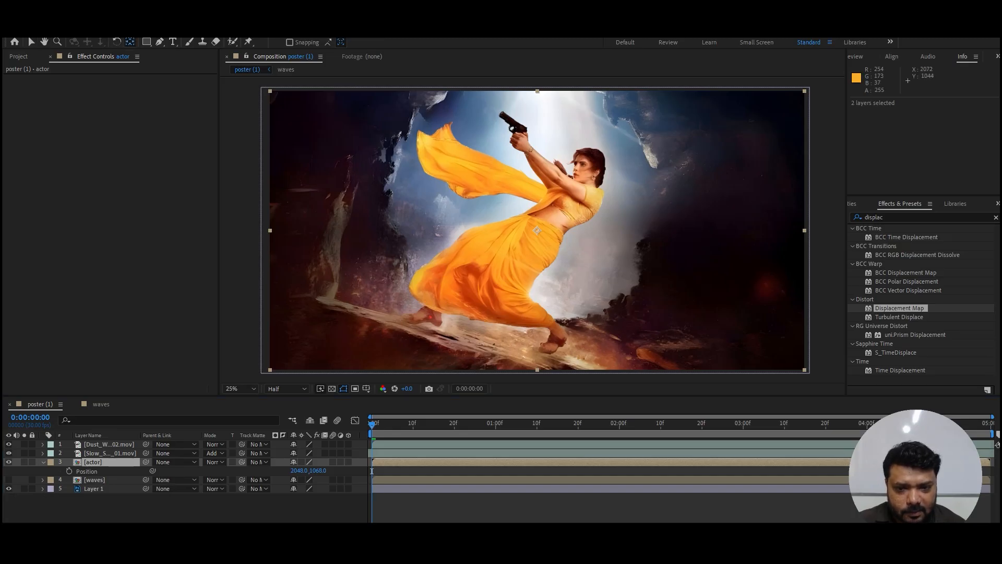
pyautogui.moveTo(537, 231); pyautogui.dragTo(523, 296)
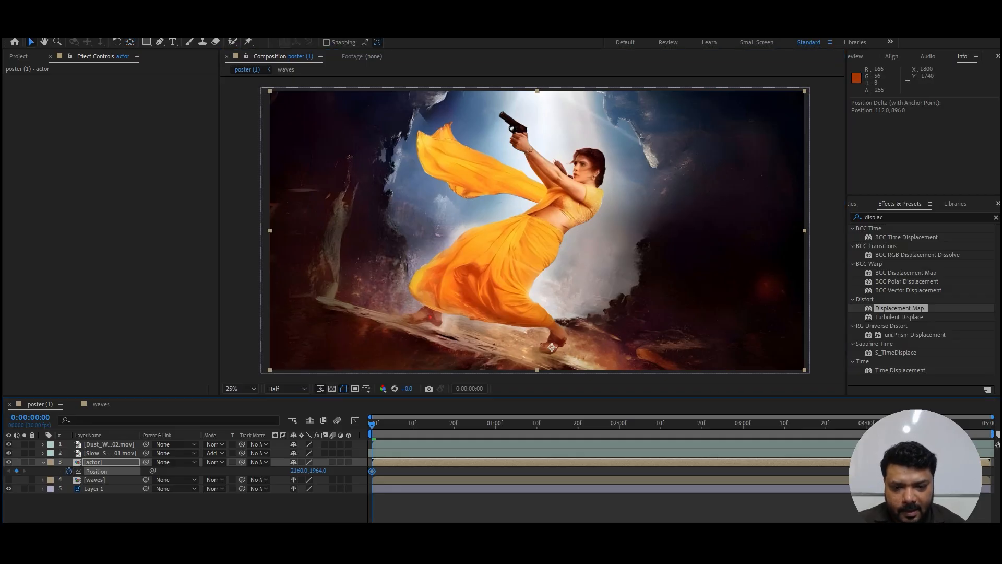
# Step: Keyframe the actor layer's Position at 5404, 1964 on the first frame and at 2144, 1964 at 0:00:00:21
pyautogui.moveTo(489, 308); pyautogui.dragTo(912, 295)
pyautogui.press('space')
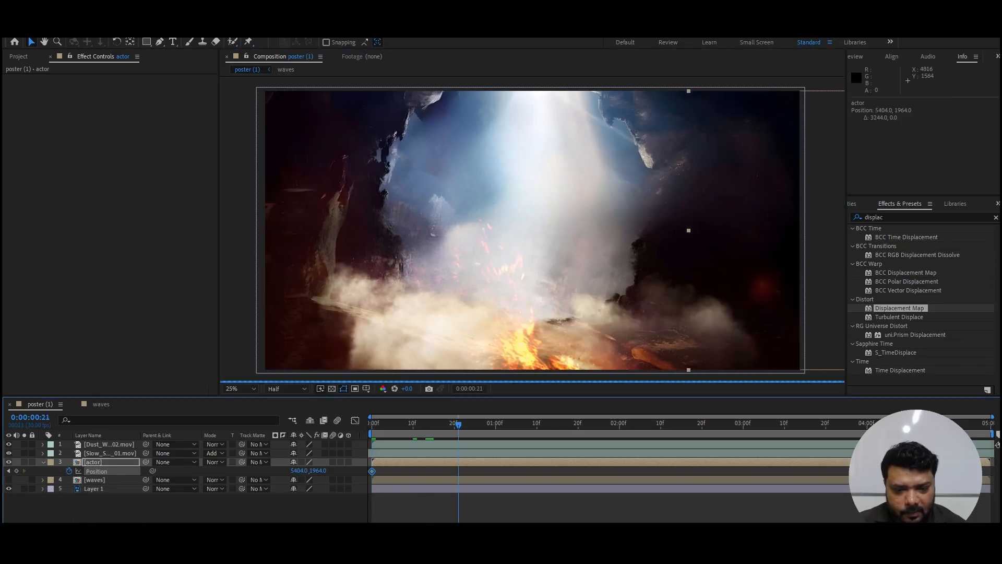
pyautogui.moveTo(823, 286); pyautogui.dragTo(398, 295)
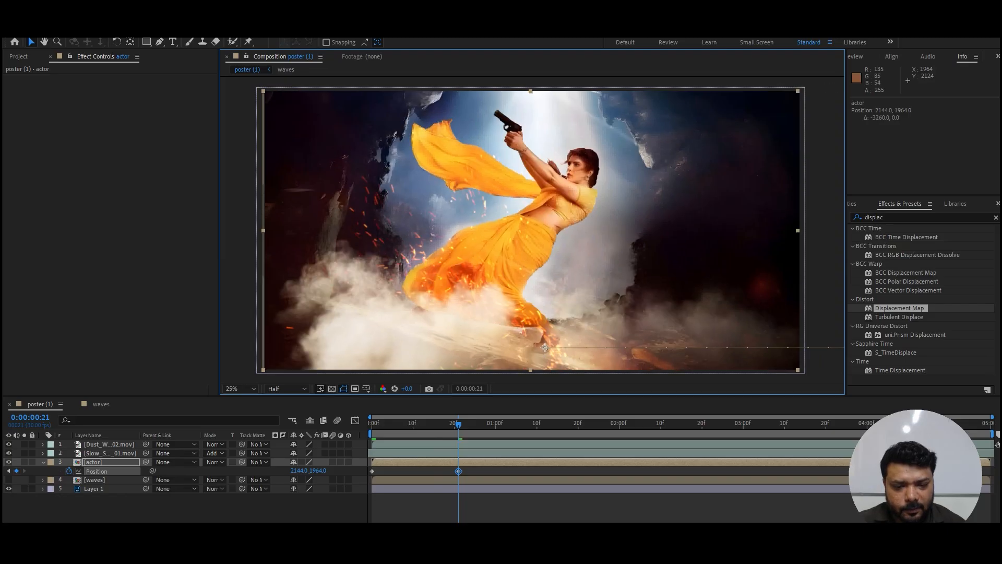
# Step: Enable motion blur for the actor layer and the composition, and preview the entrance from the first frame
pyautogui.press('Home')
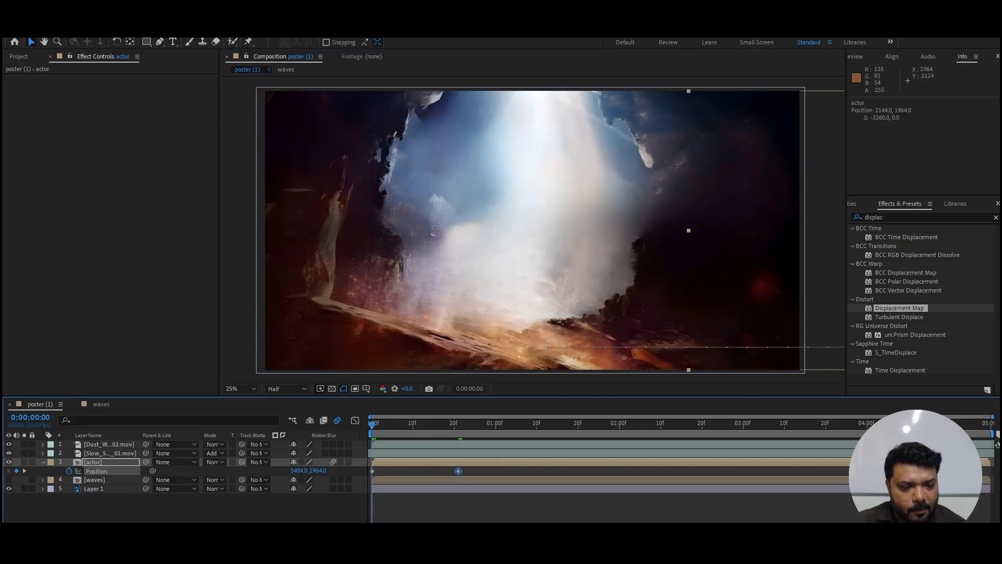
pyautogui.press('space')
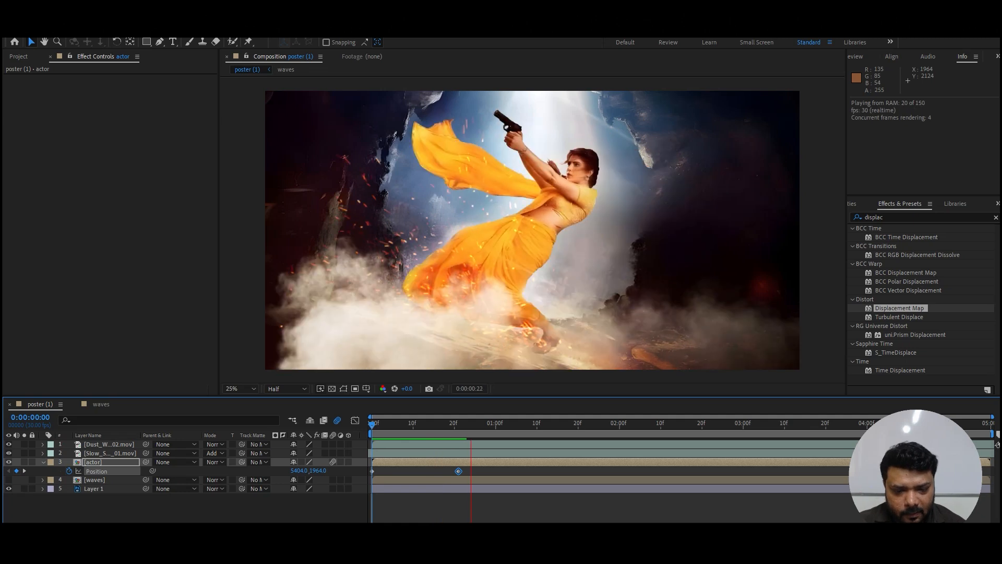
pyautogui.press('space')
# Step: Move the actor's second Position keyframe to 0:00:00:10 and preview the faster entrance
pyautogui.moveTo(441, 471); pyautogui.dragTo(413, 472)
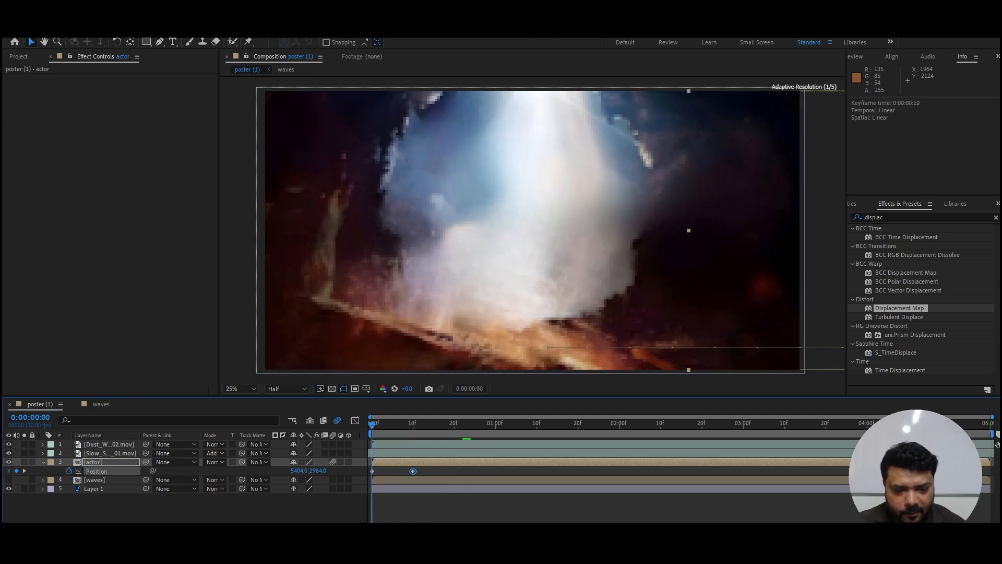
pyautogui.press('space')
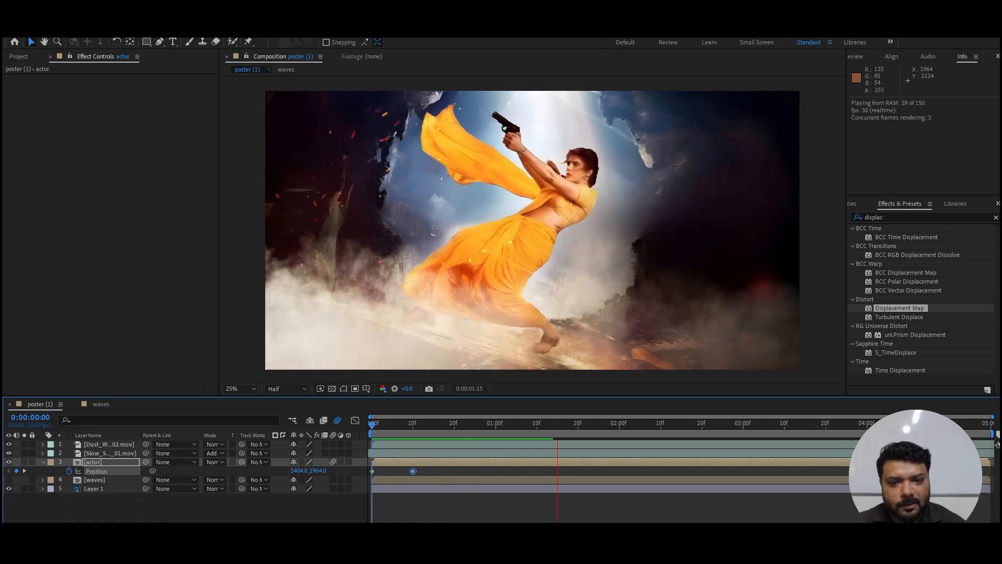
pyautogui.press('space')
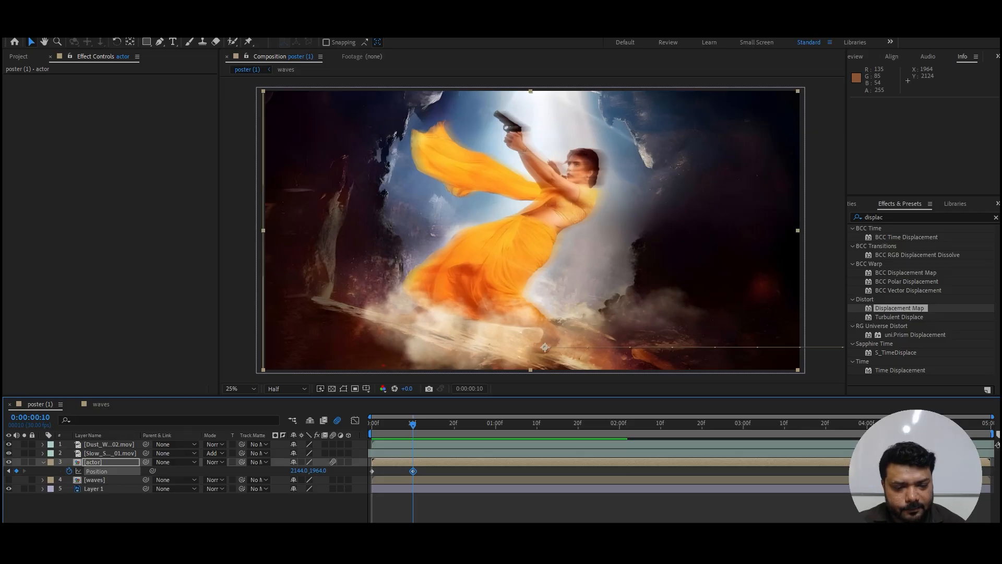
# Step: Apply Easy Ease to both Position keyframes of the actor layer and preview the entrance
pyautogui.press('space')
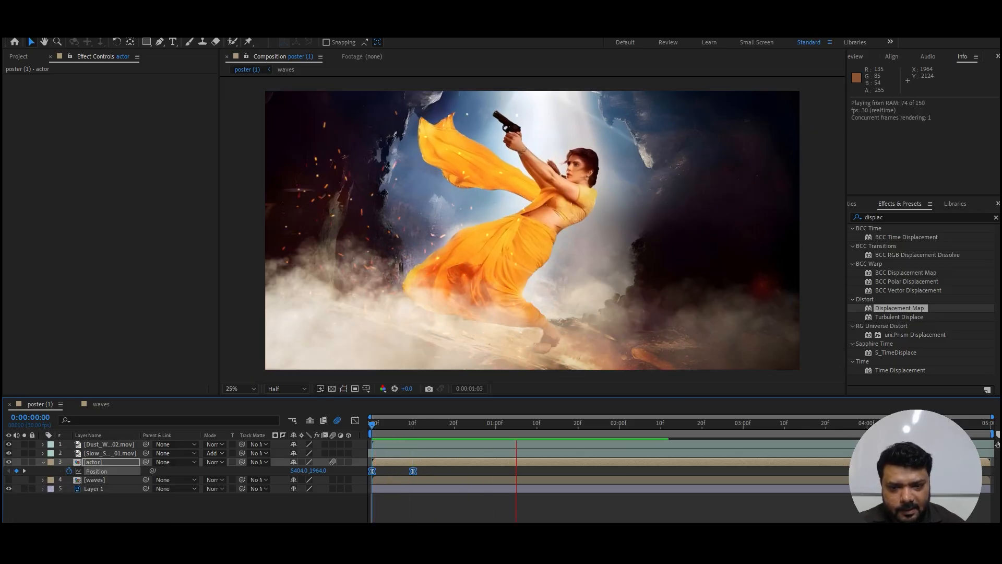
pyautogui.press('space')
pyautogui.press('space')
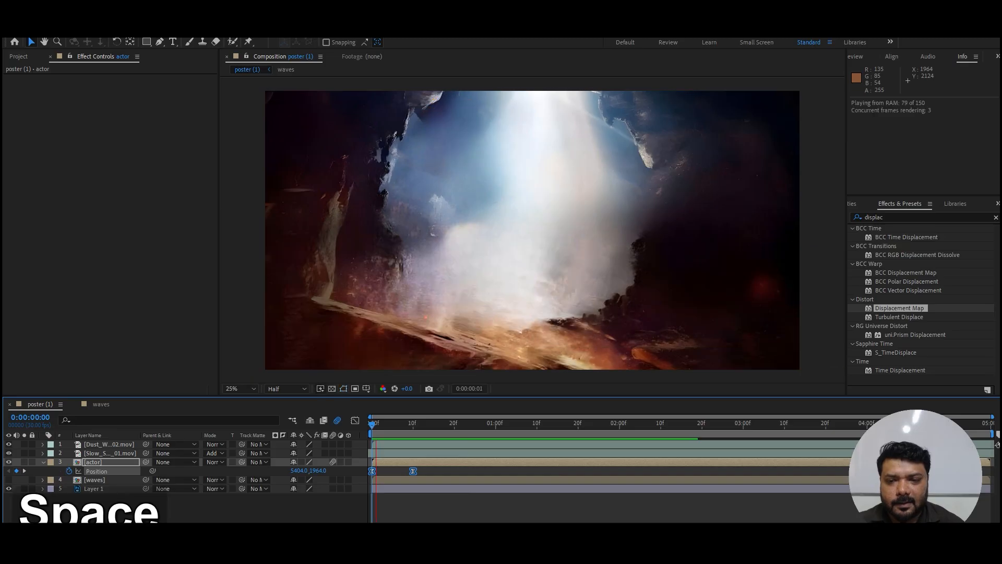
pyautogui.press('space')
# Step: Keyframe the actor layer's Rotation at 0° at 0:00:00:10 and at 6° at 0:00:02:05
pyautogui.press('k')
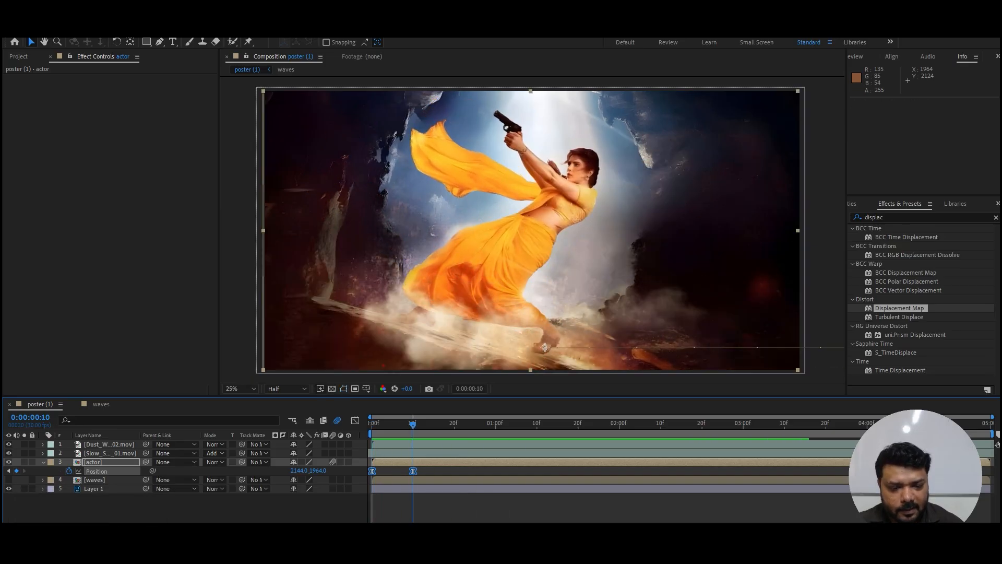
pyautogui.hotkey('shift', 'r')
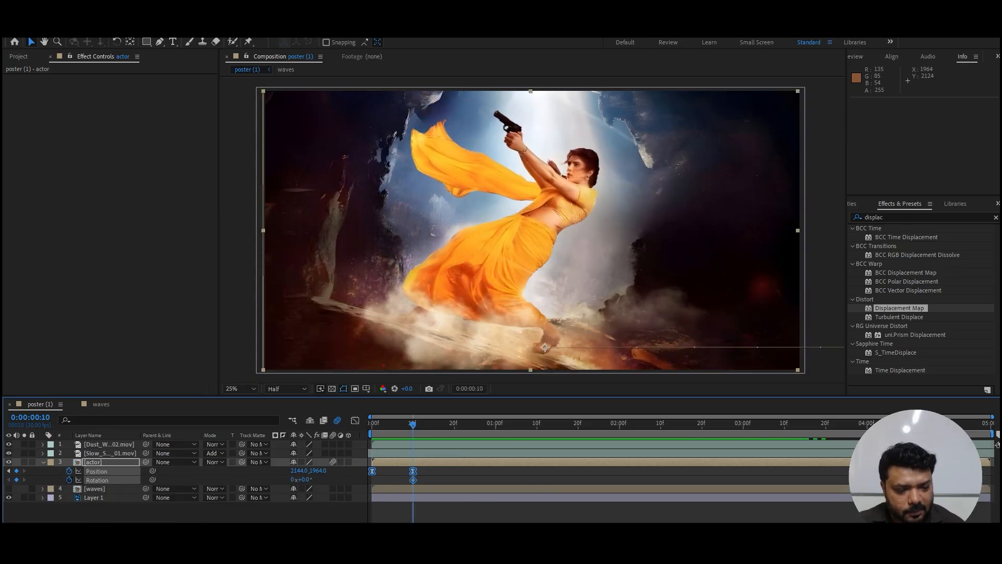
pyautogui.moveTo(412, 423); pyautogui.dragTo(640, 424)
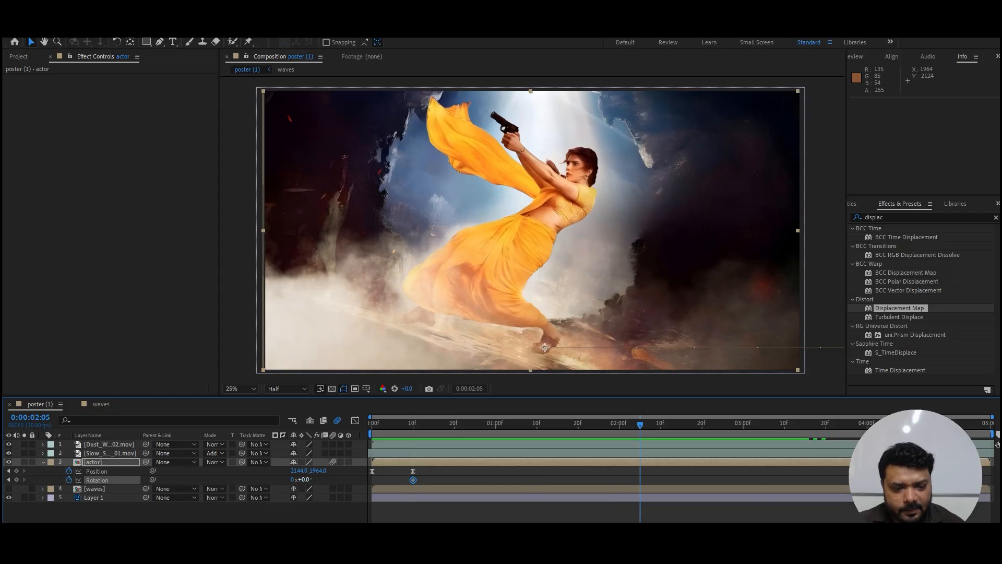
pyautogui.moveTo(304, 480); pyautogui.dragTo(307, 480)
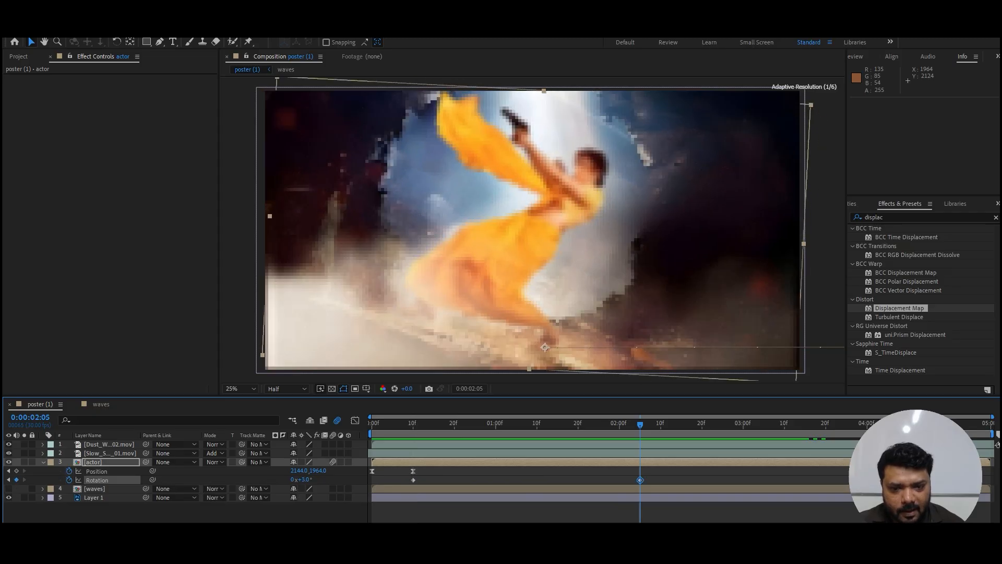
# Step: Keyframe the actor's Rotation at 0° at 0:00:04:29, apply Easy Ease to all three Rotation keyframes and preview the sway
pyautogui.moveTo(640, 423); pyautogui.dragTo(986, 423)
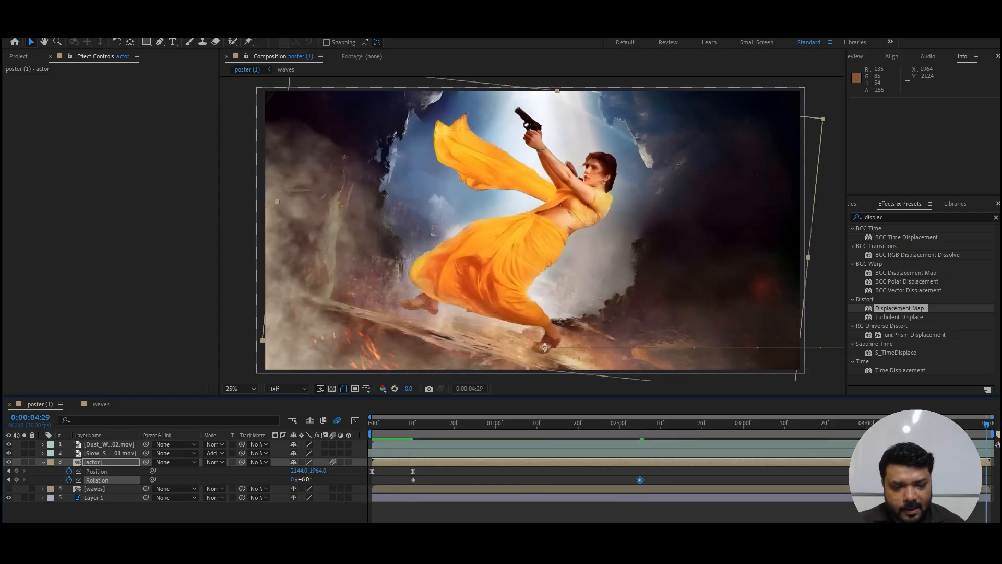
pyautogui.press('Return')
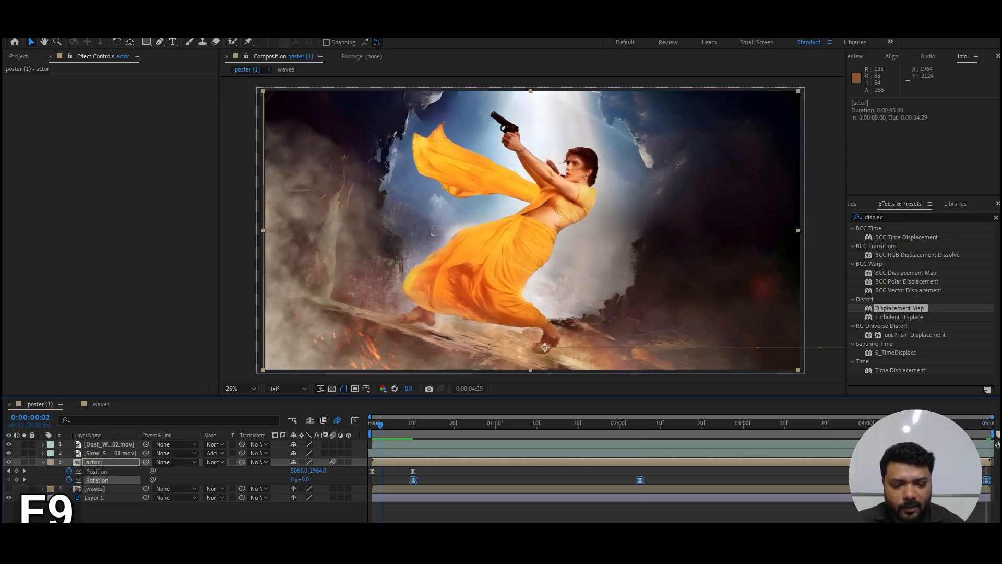
pyautogui.press('space')
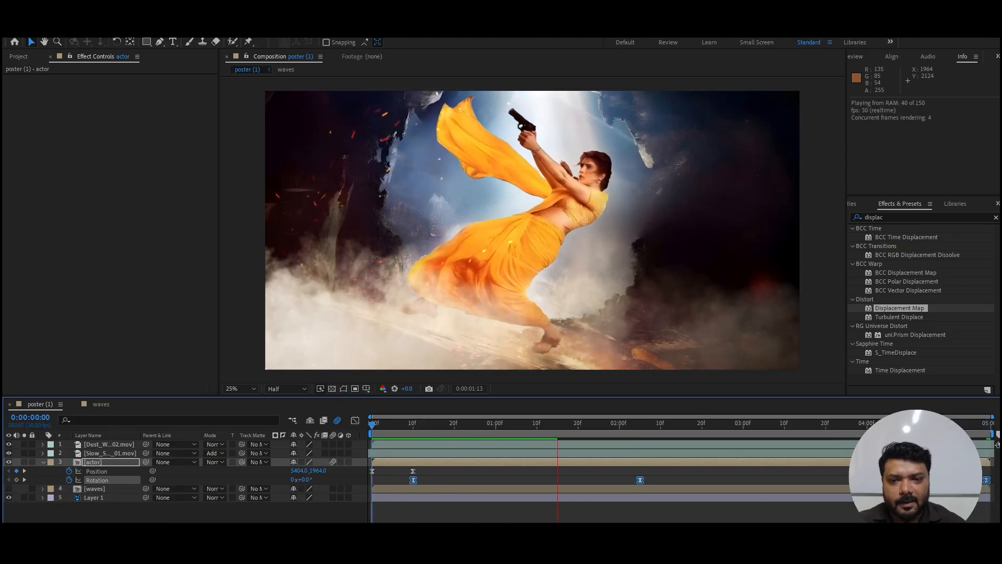